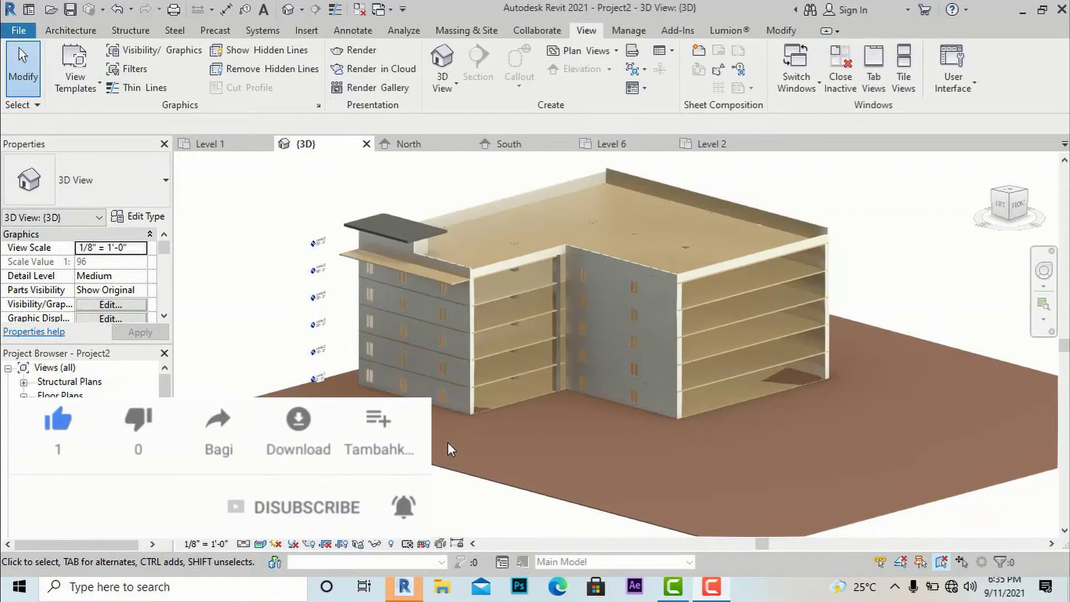
Step: On the Level 1 floor plan, begin an architectural floor boundary in the building's recess with one long side and a 10' edge along the wall
click(71, 30)
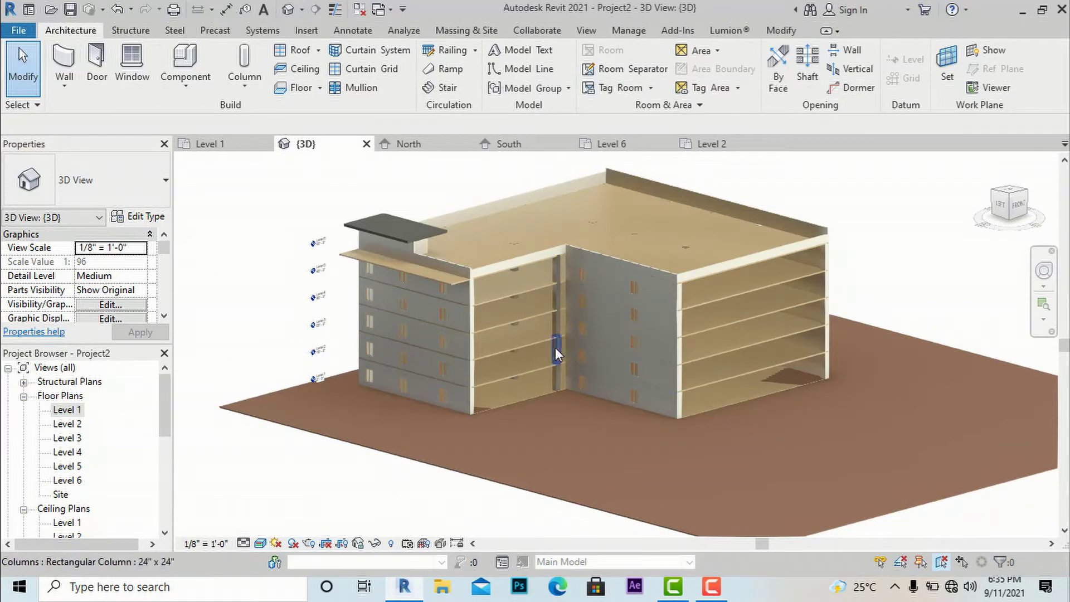
double_click(67, 411)
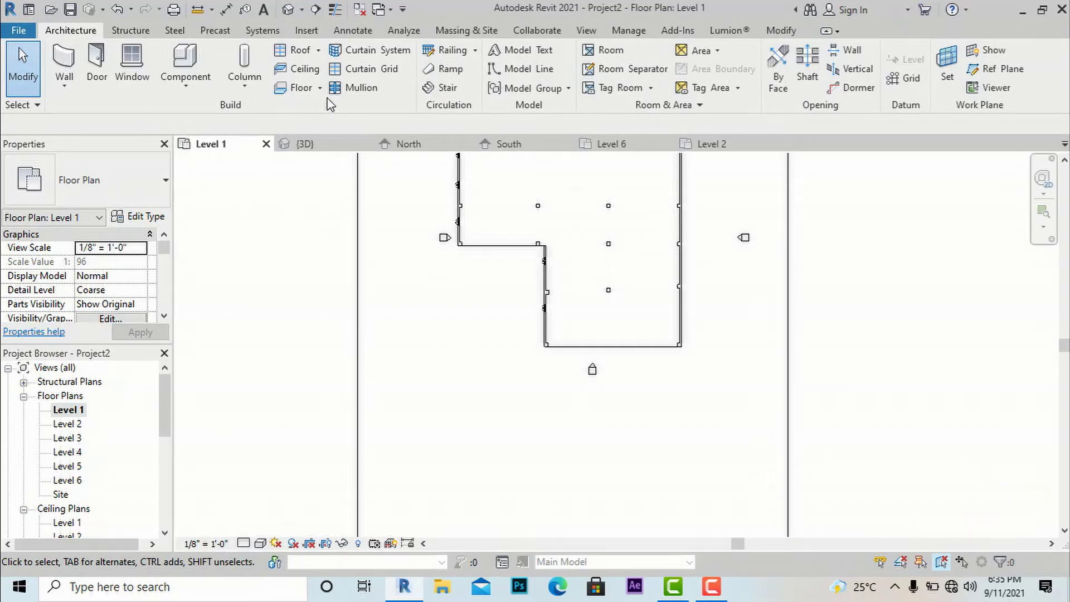
click(320, 88)
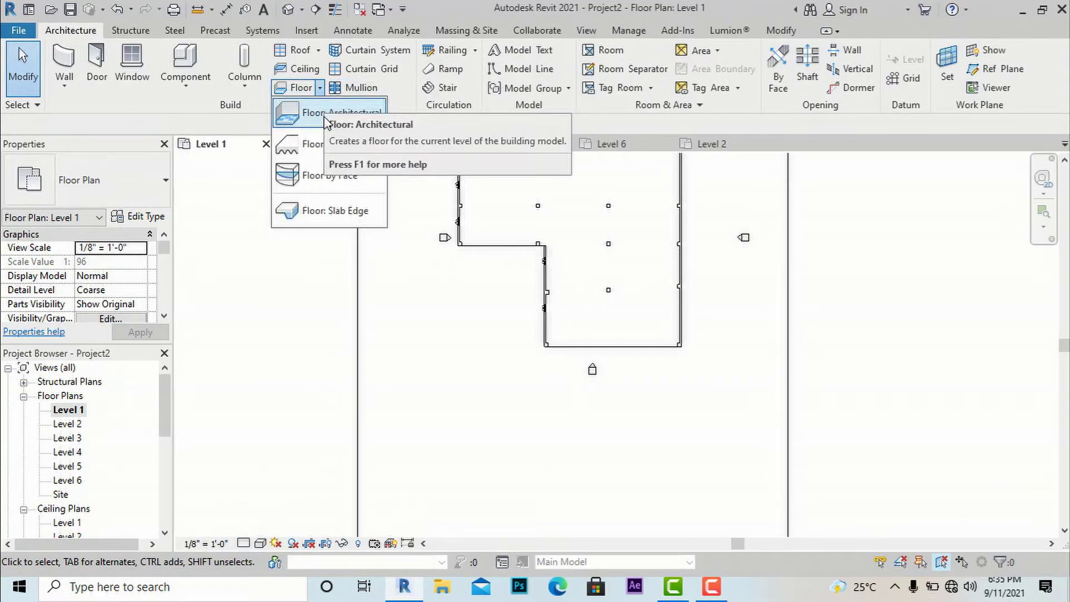
click(324, 116)
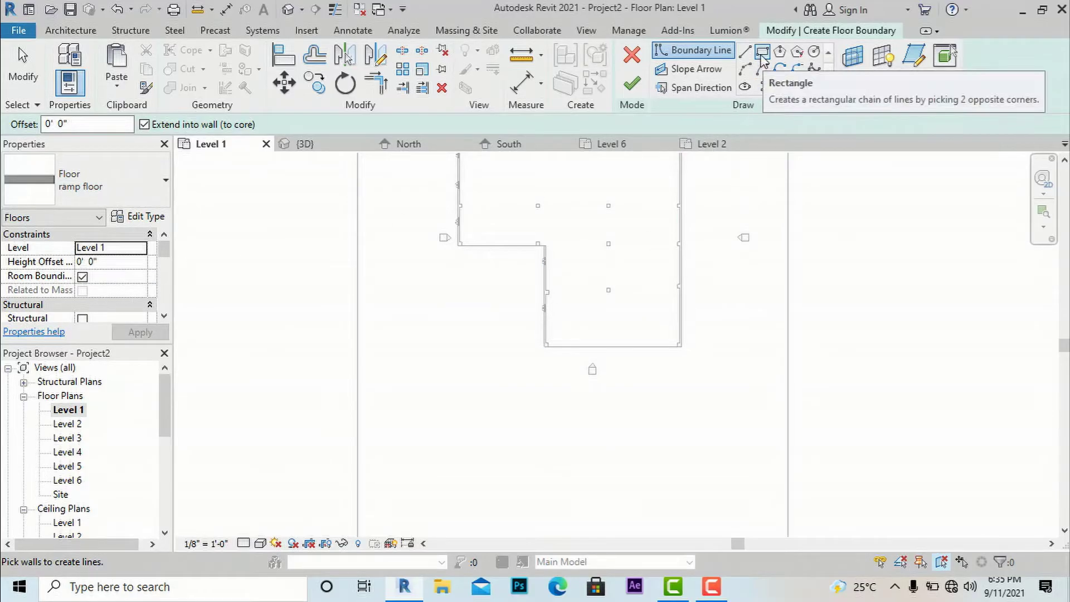
click(745, 54)
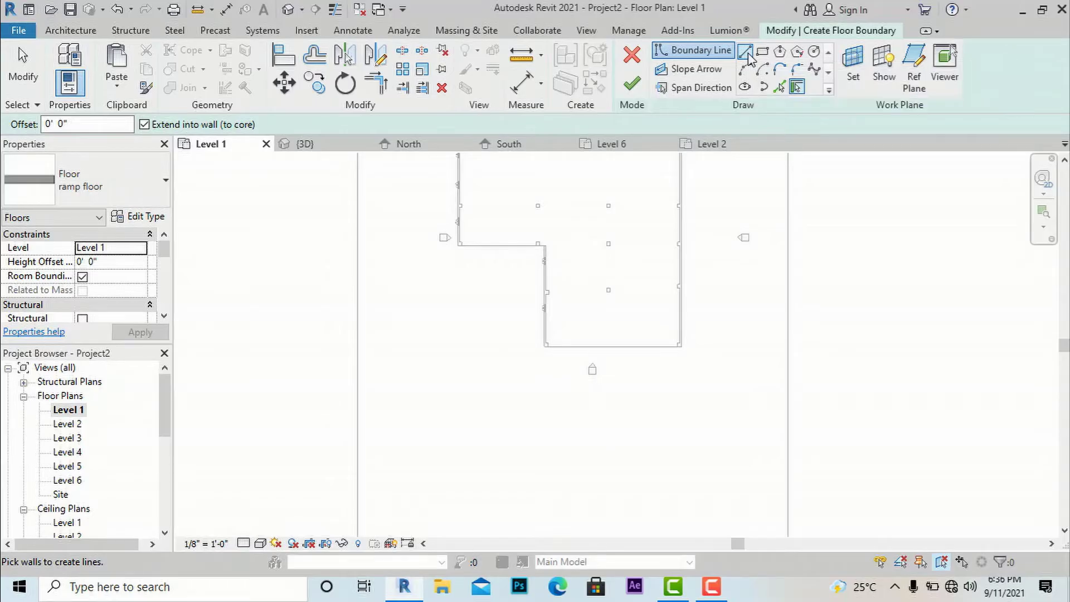
scroll(468, 310, up, 2)
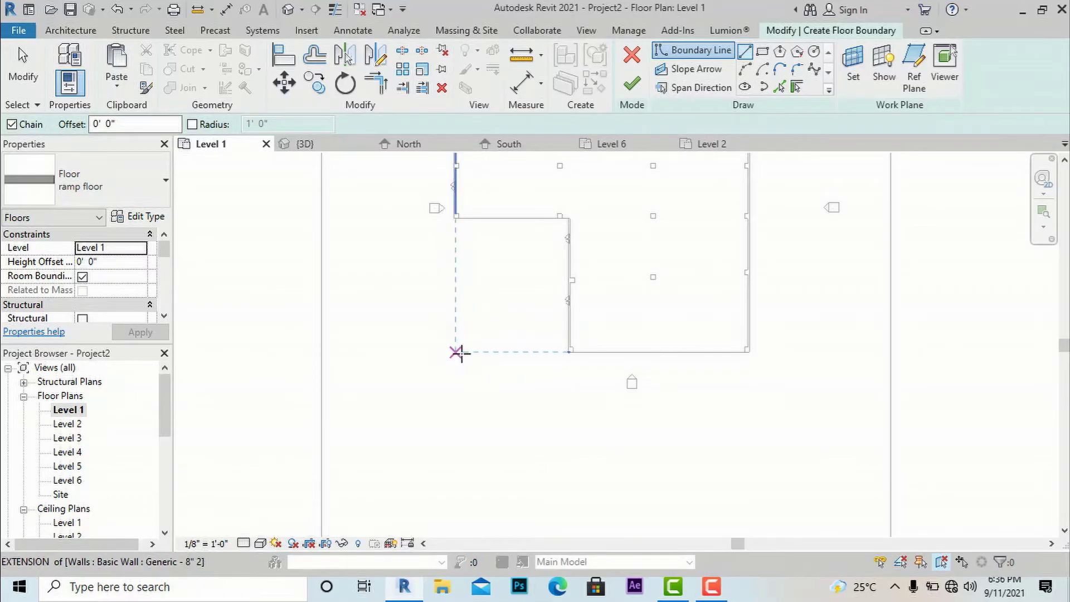
click(456, 352)
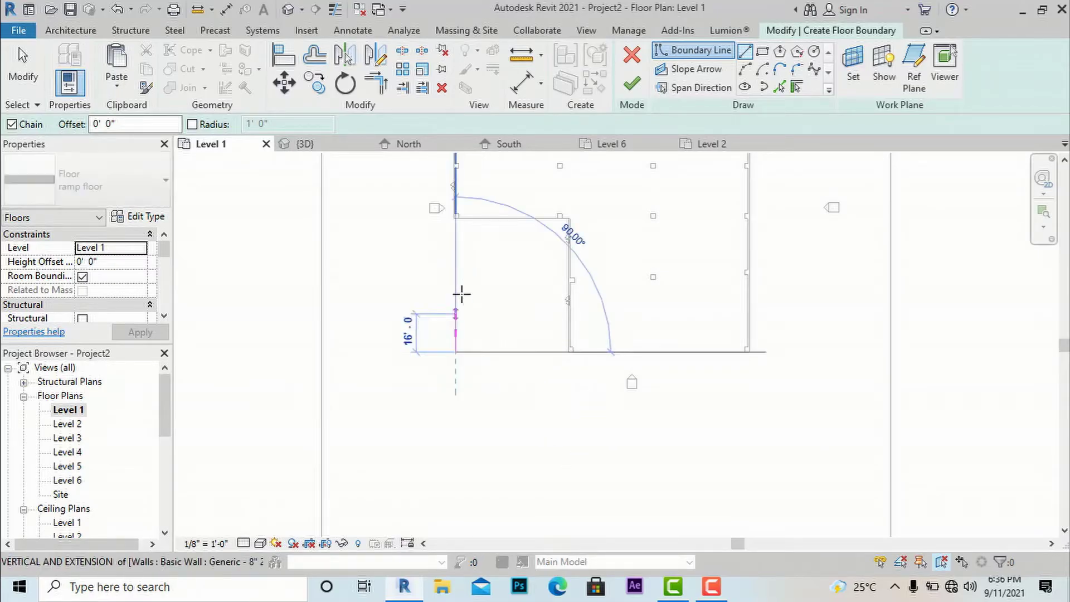
click(455, 220)
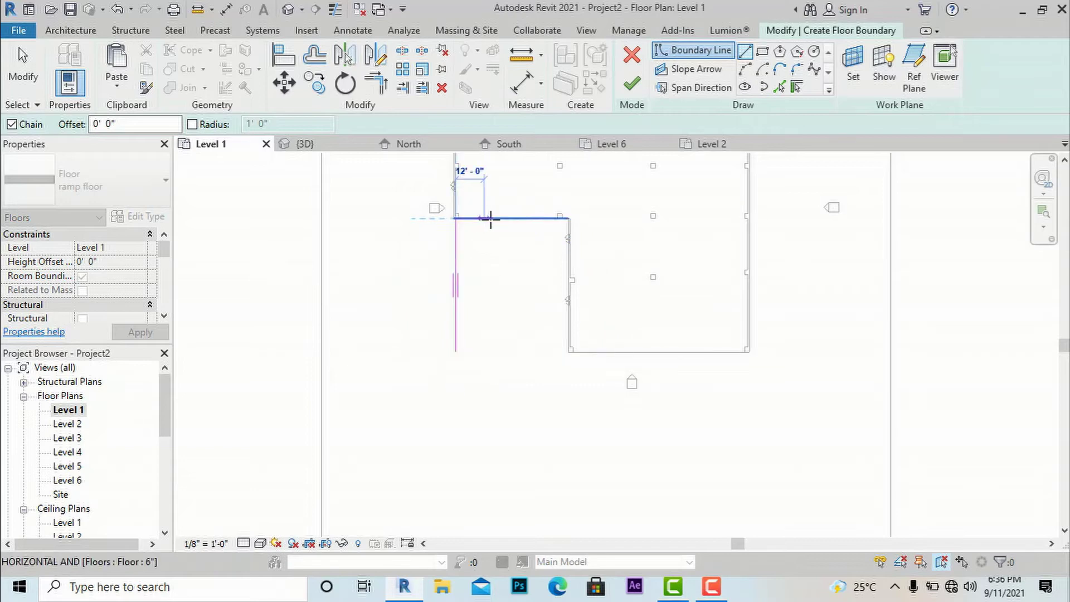
text(10')
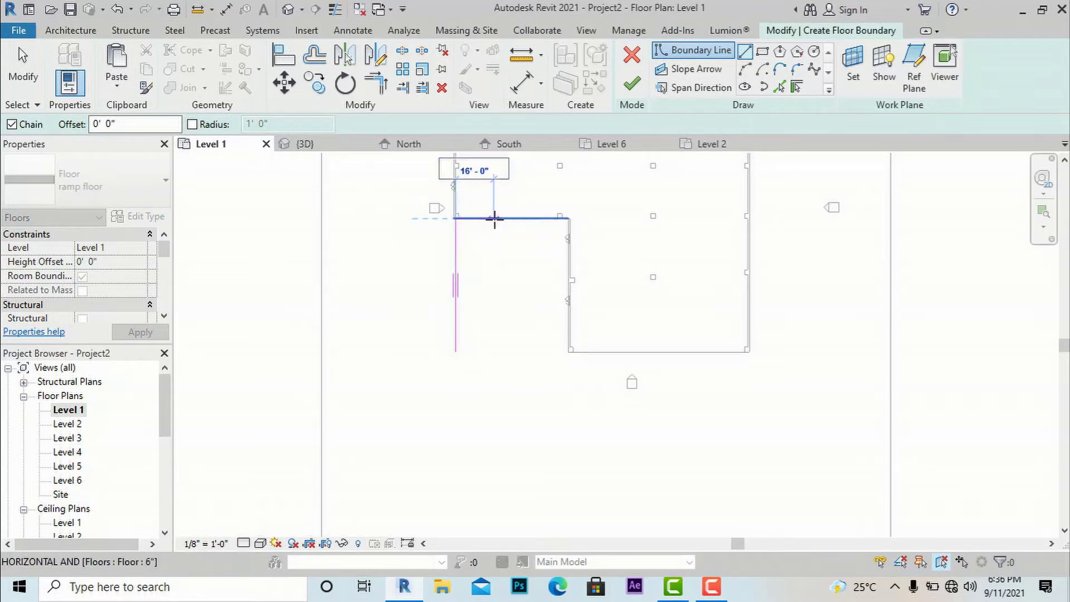
key(Return)
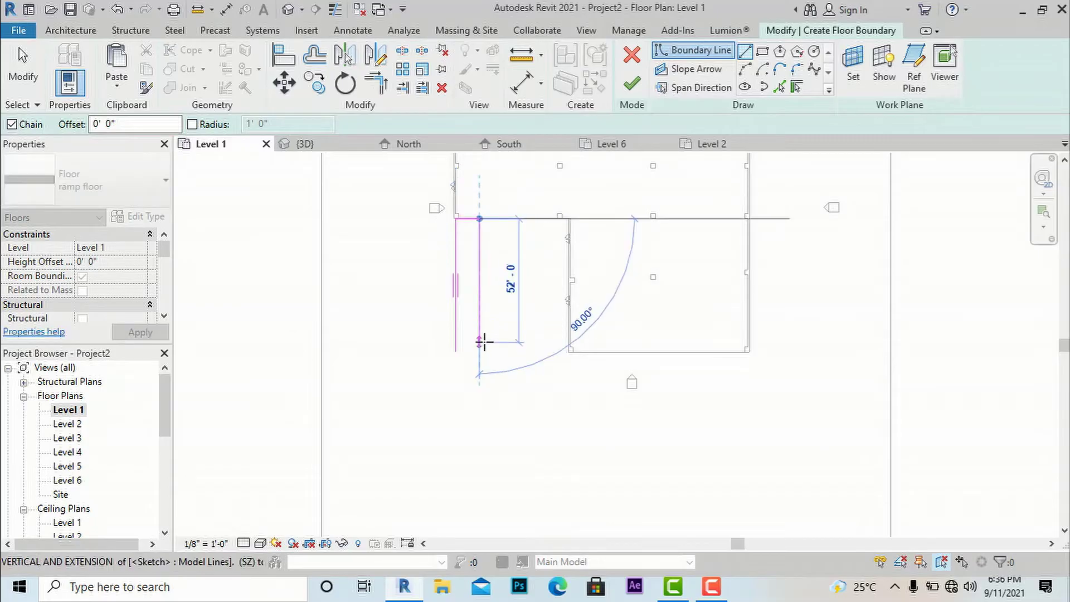
Step: Draw the second long side of the ramp floor boundary parallel to the first and close the outer end with a straight line
click(479, 362)
key(Escape)
scroll(456, 362, up, 2)
click(456, 348)
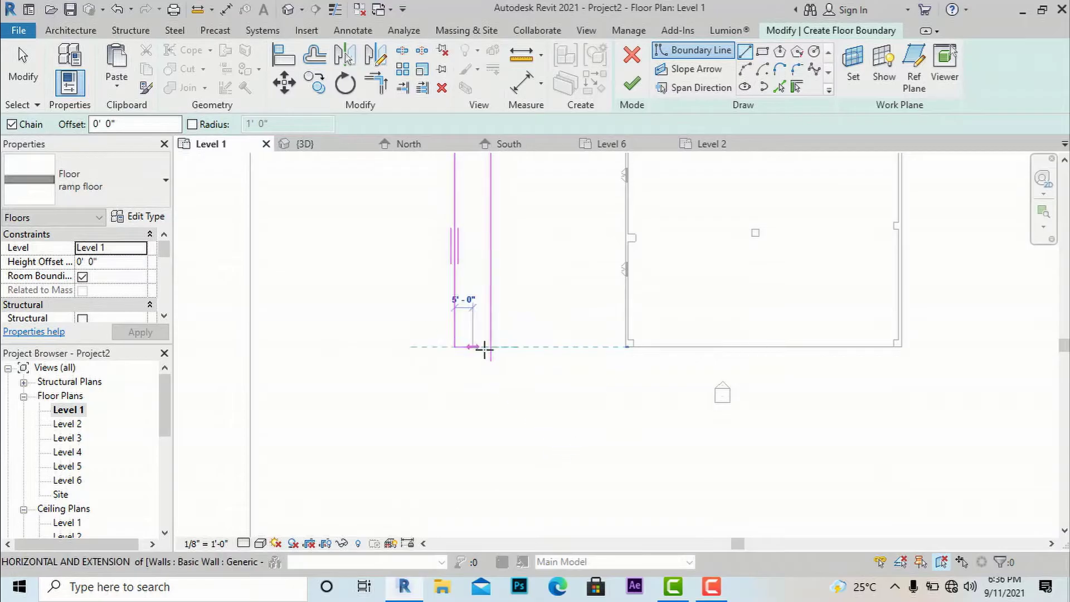
key(Escape)
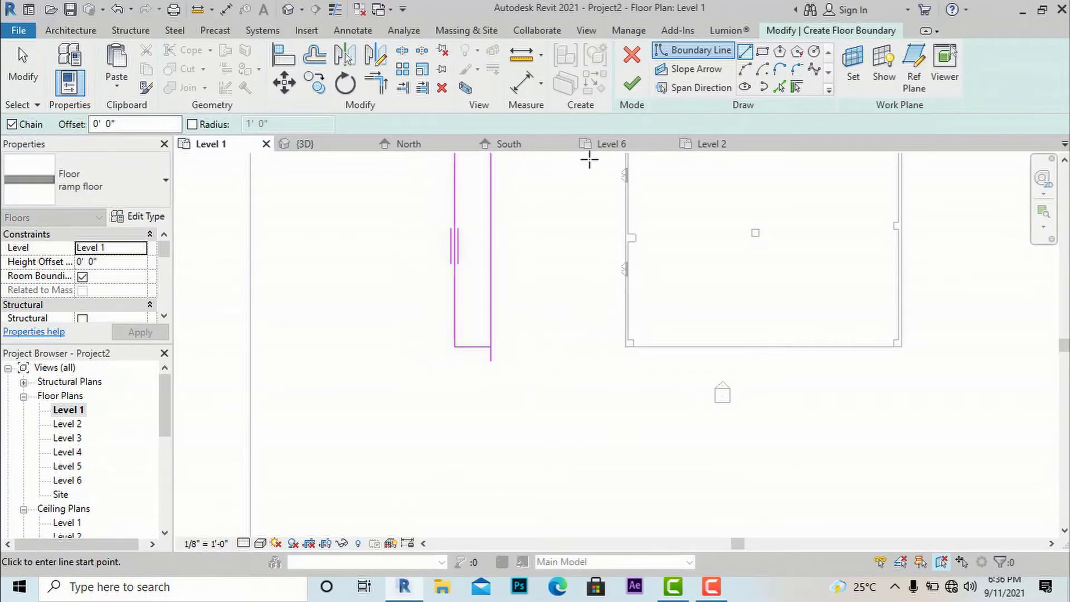
Step: Trim the overshooting long side to the outer end line and finish the ramp floor
click(378, 85)
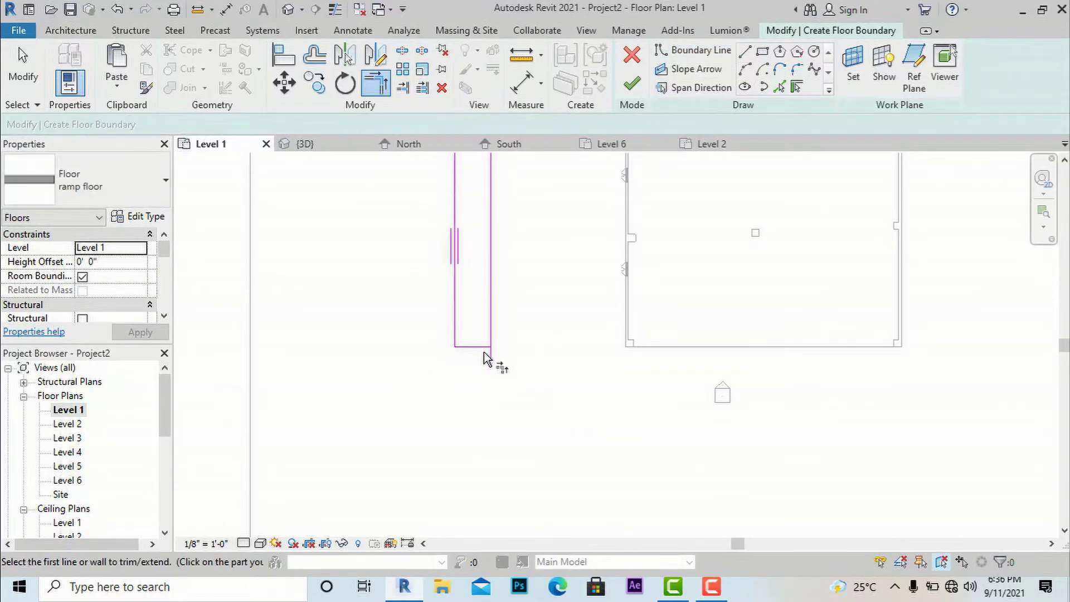
scroll(587, 395, down, 3)
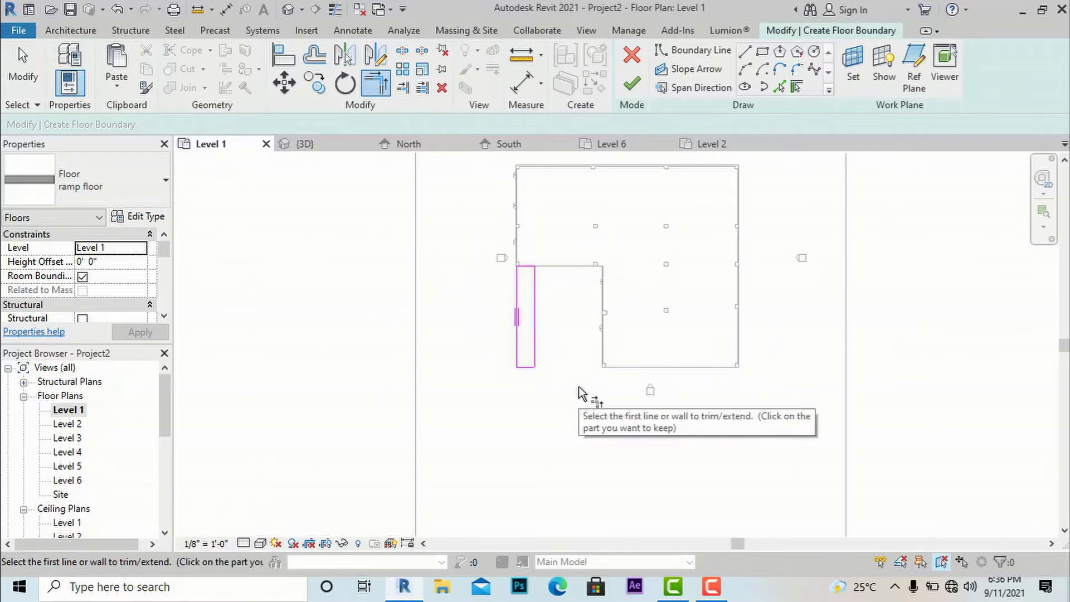
key(Escape)
scroll(546, 304, up, 3)
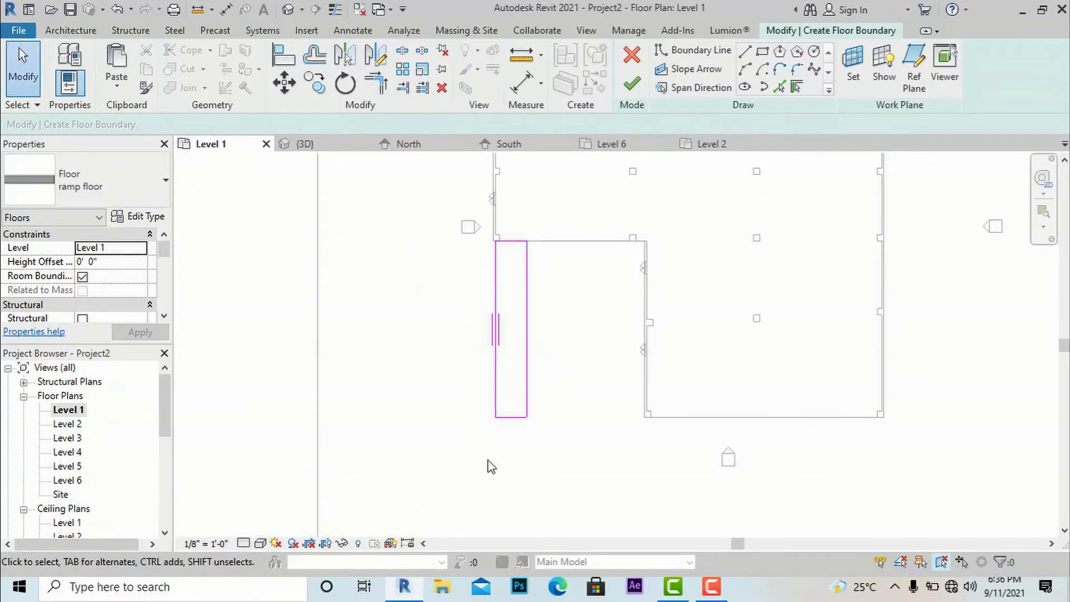
click(635, 92)
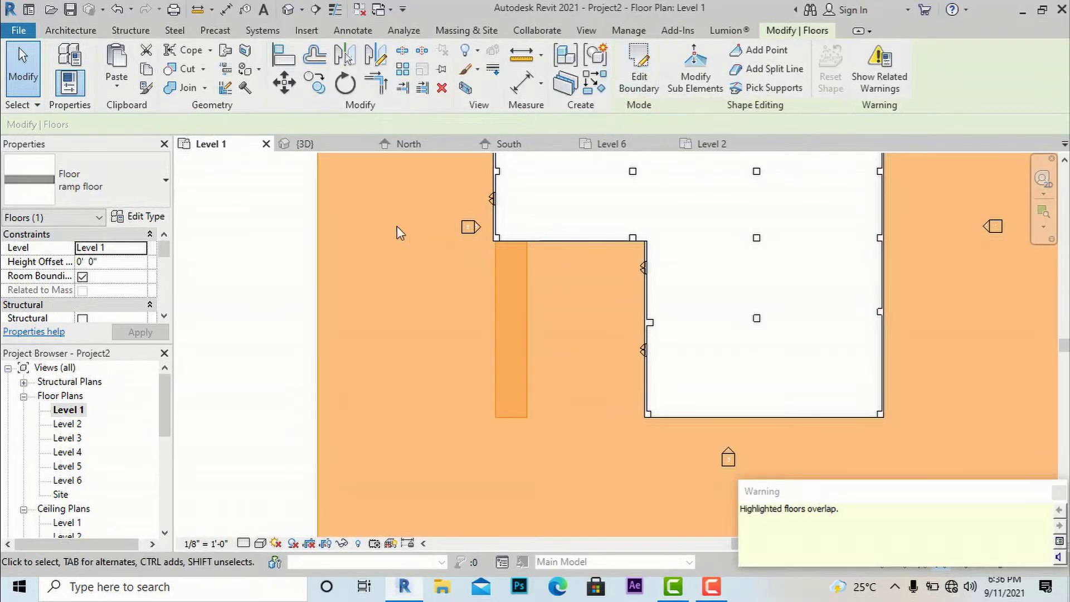
click(286, 253)
Step: Open the default 3D view and bring the new floor strip beside the building into close view
click(587, 31)
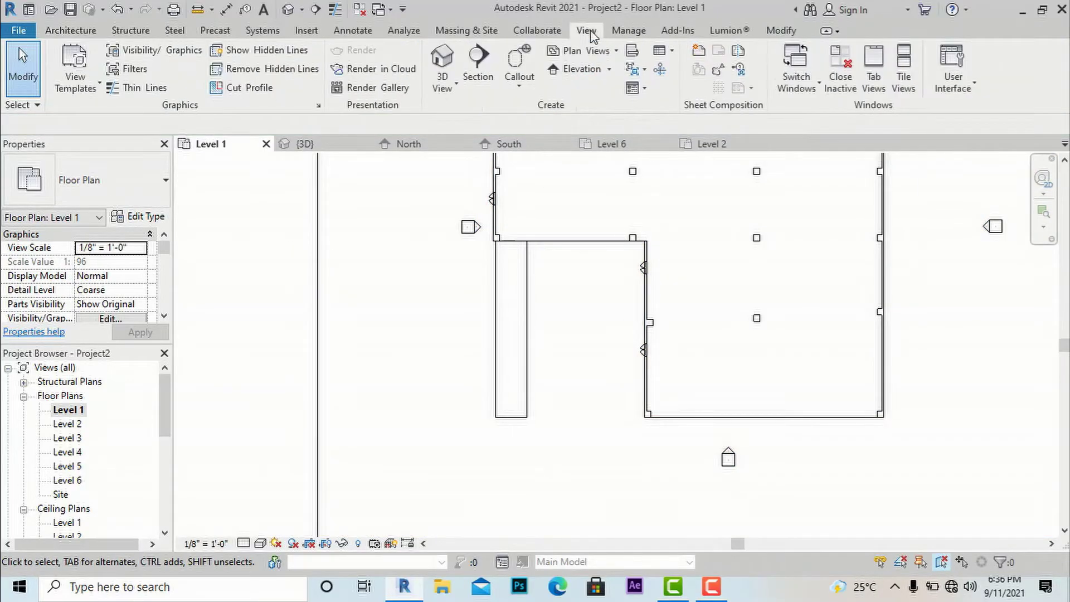
click(449, 61)
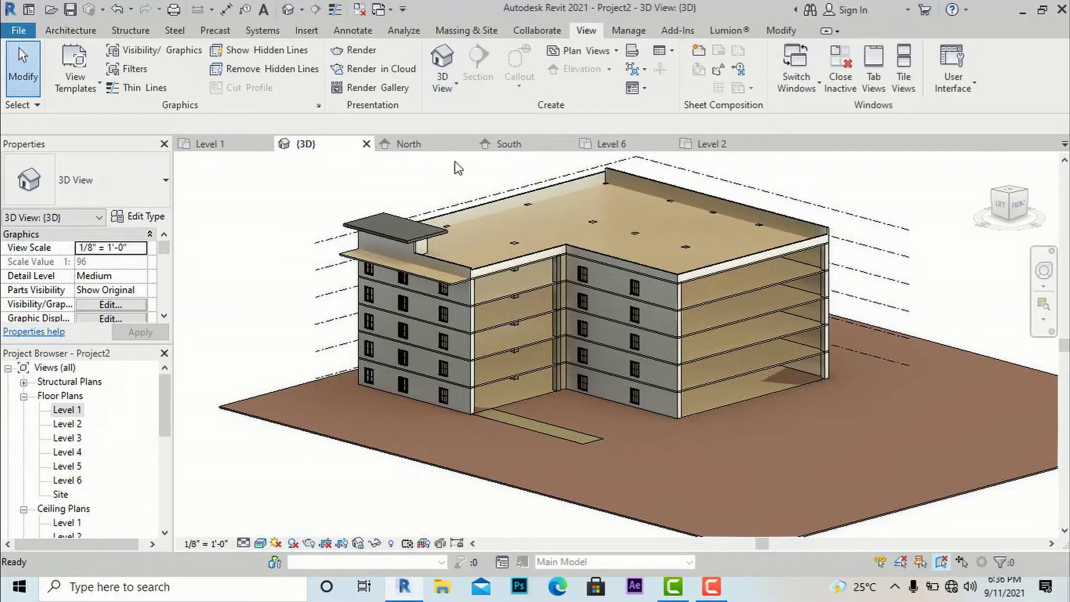
scroll(522, 443, up, 5)
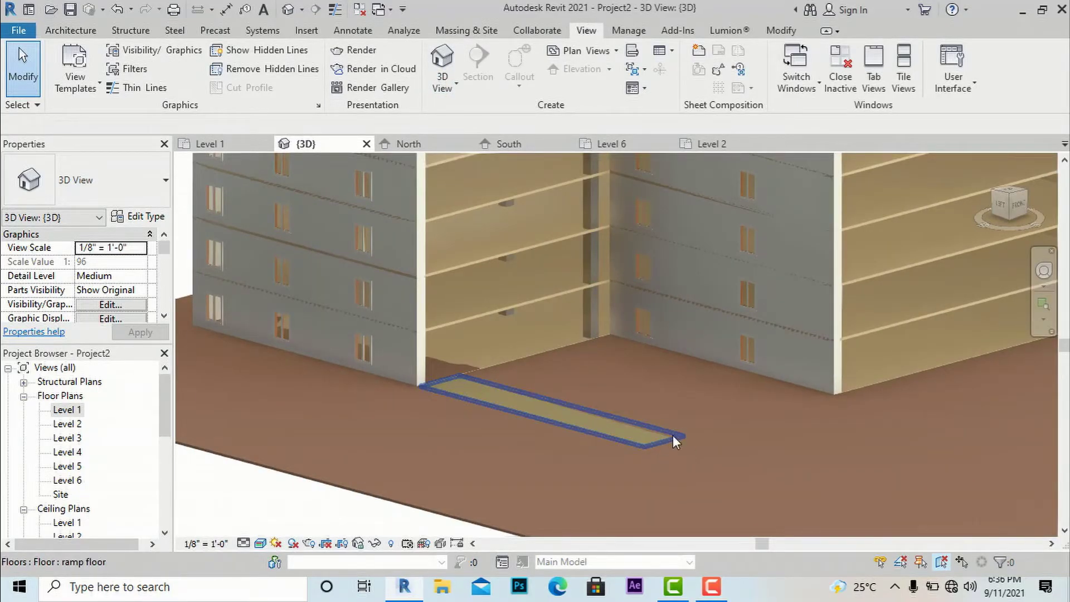
click(503, 406)
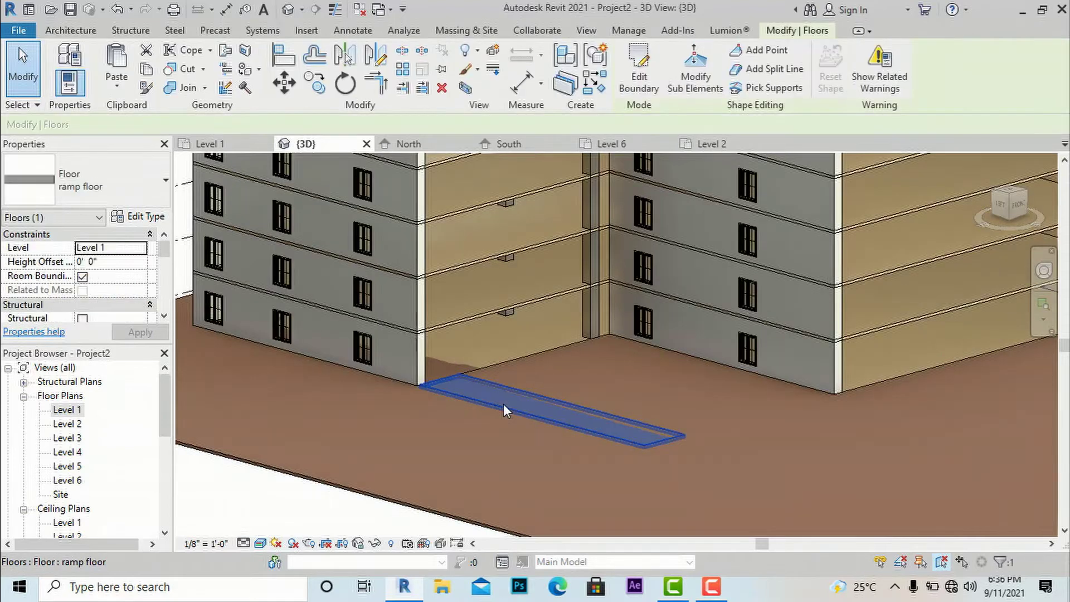
click(696, 90)
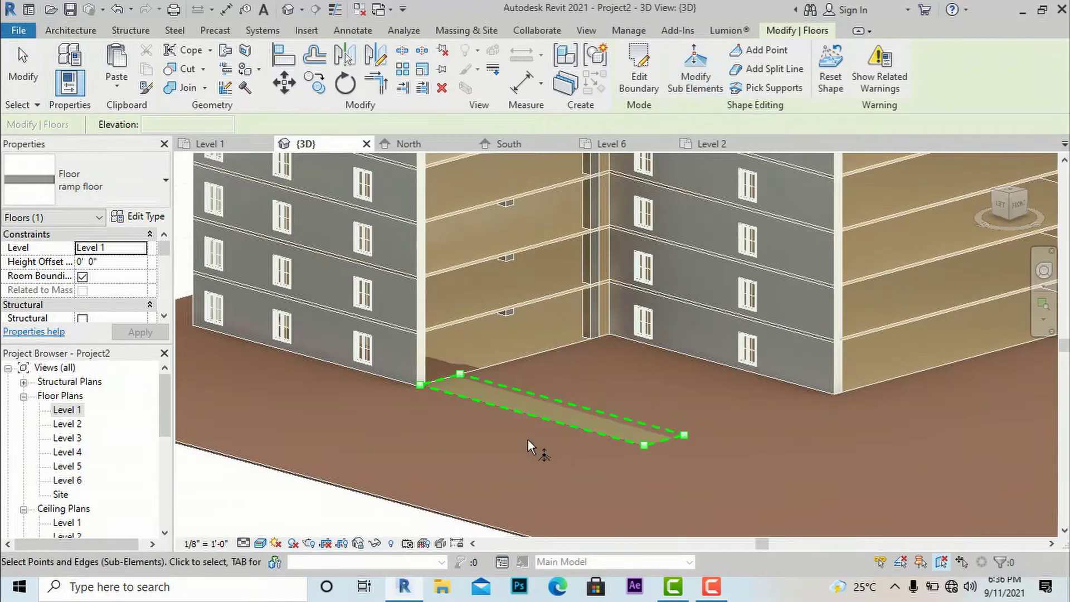
scroll(526, 438, up, 3)
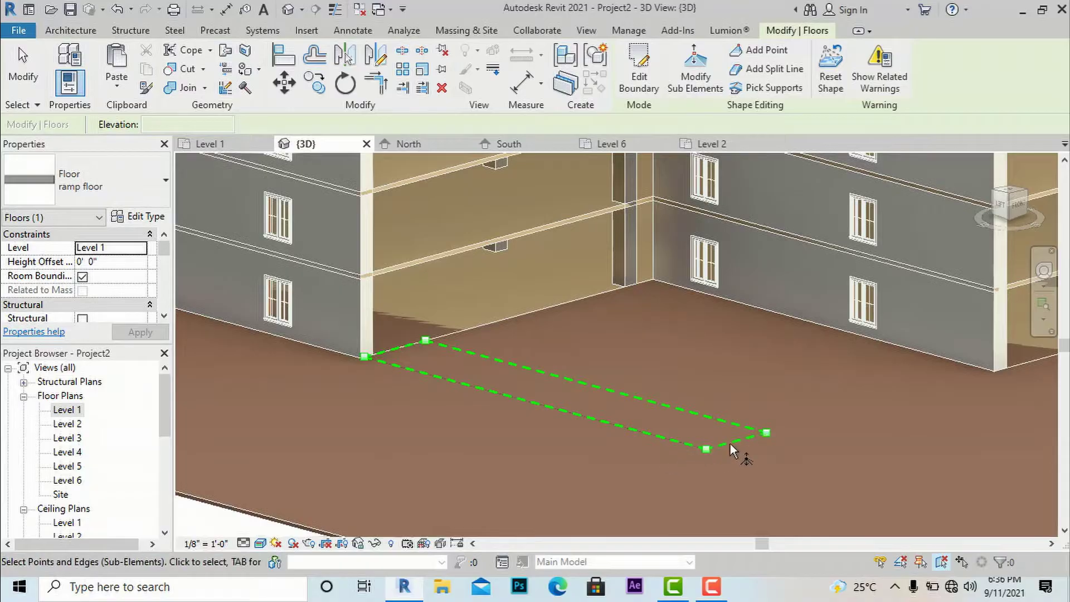
scroll(412, 357, up, 2)
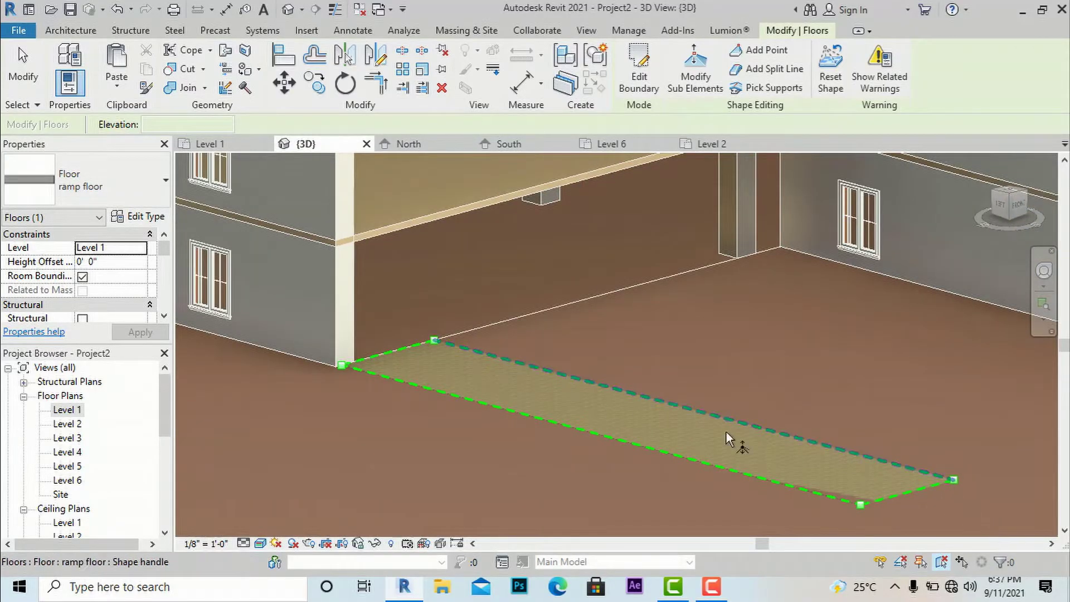
scroll(548, 389, down, 2)
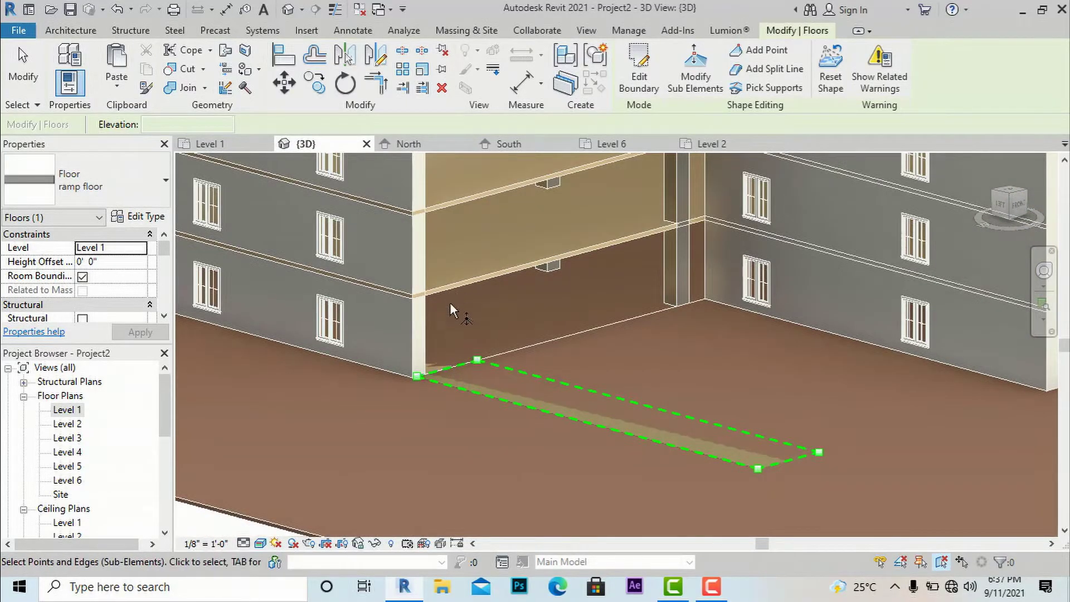
scroll(434, 372, up, 1)
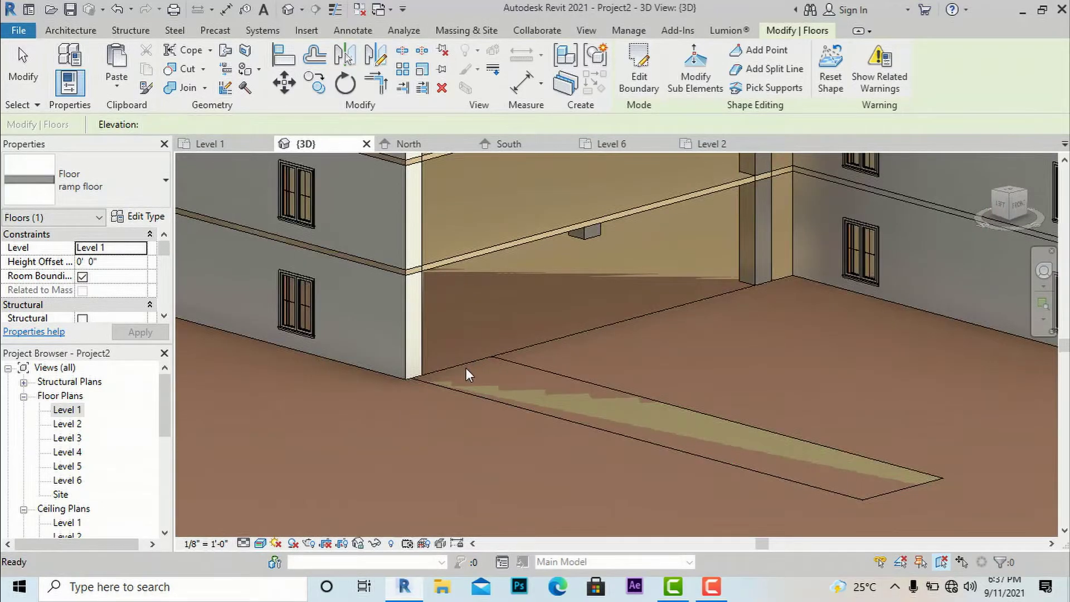
click(491, 316)
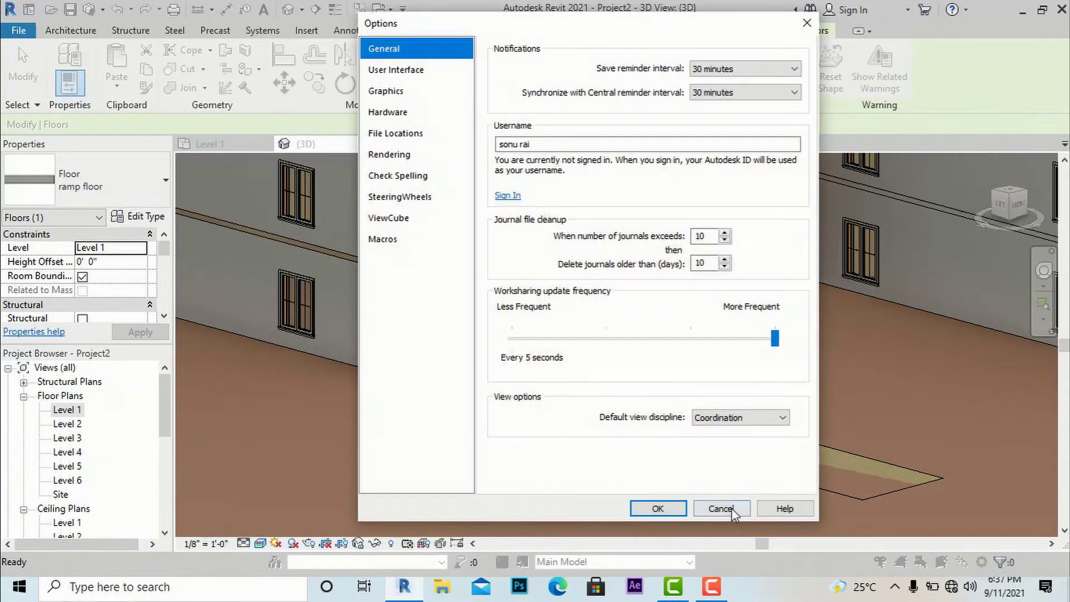
click(721, 509)
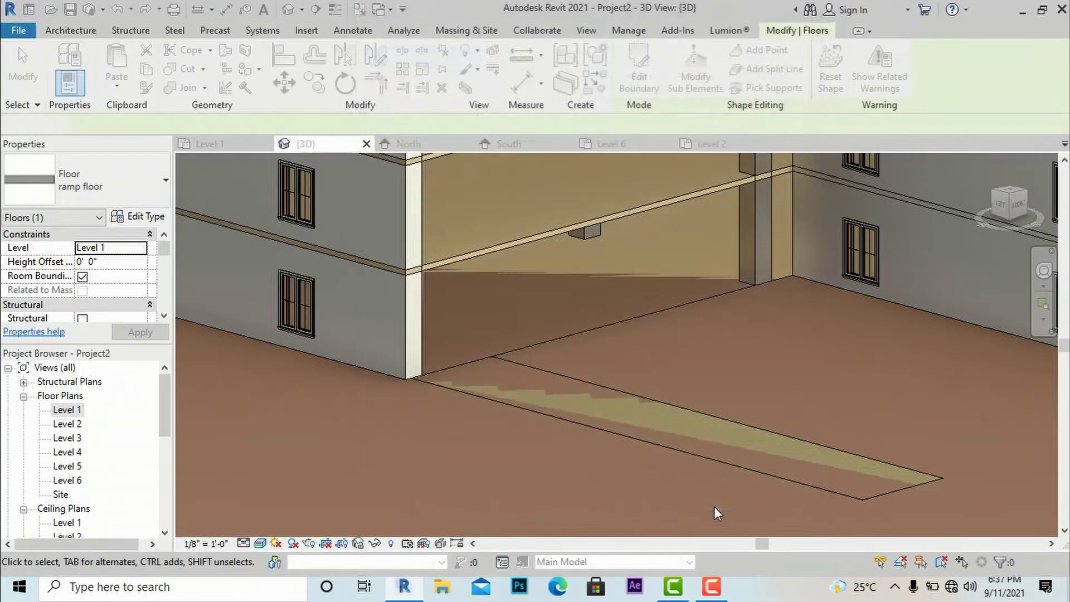
key(Escape)
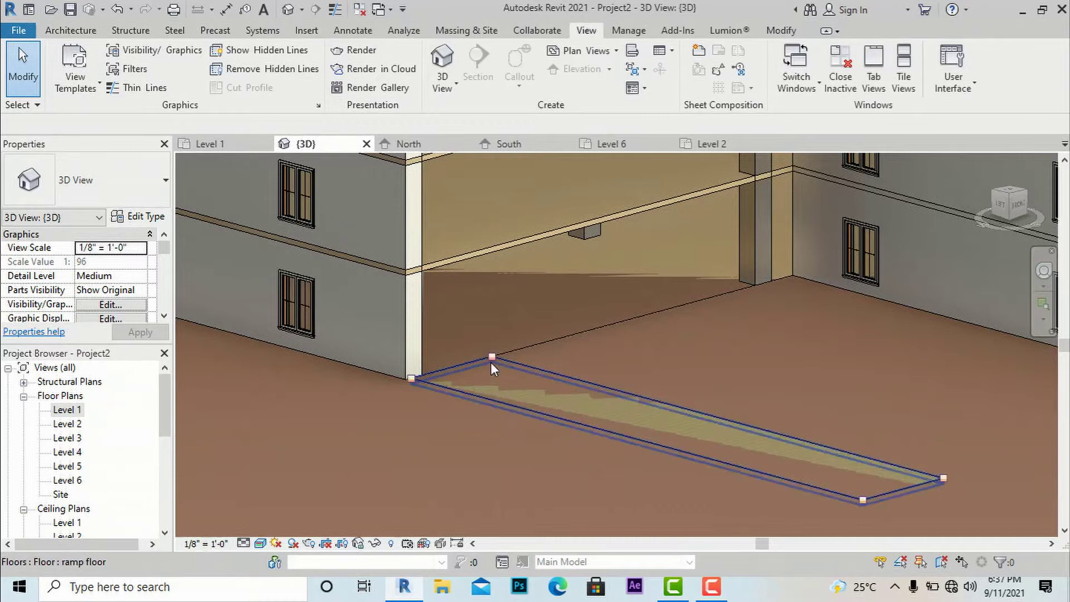
Step: Modify the ramp floor's sub-elements by raising the edge against the building to an elevation of 10', and finish the shape editing
click(487, 398)
click(696, 78)
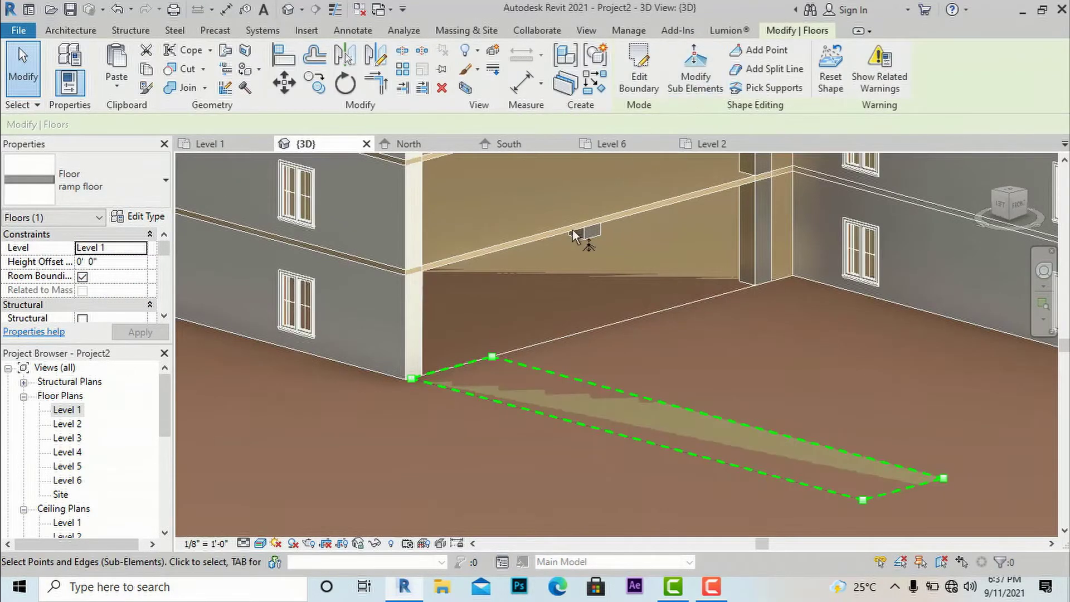
click(469, 365)
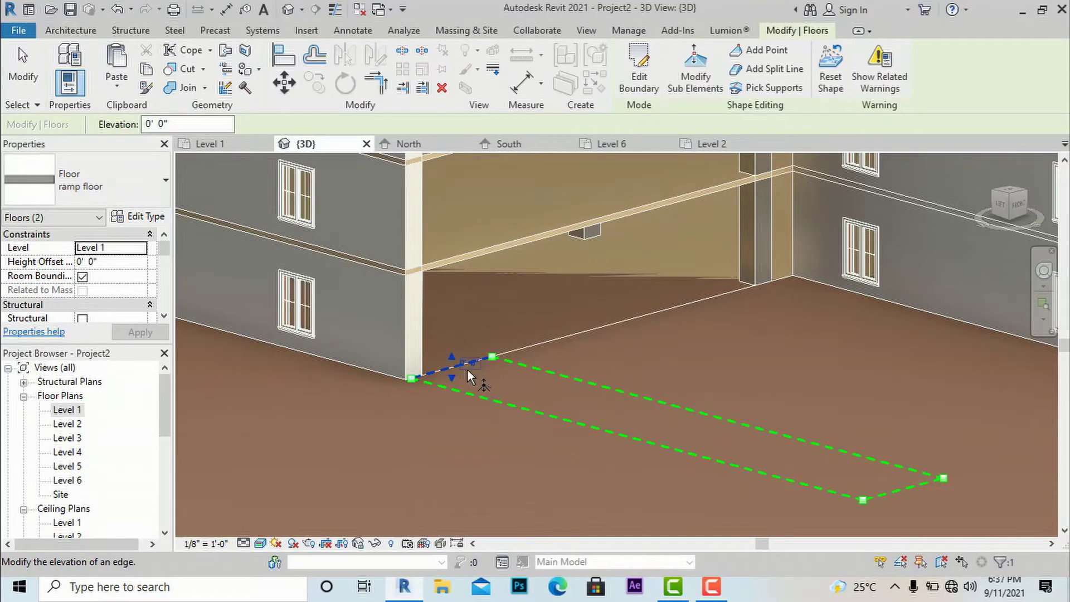
scroll(464, 371, up, 1)
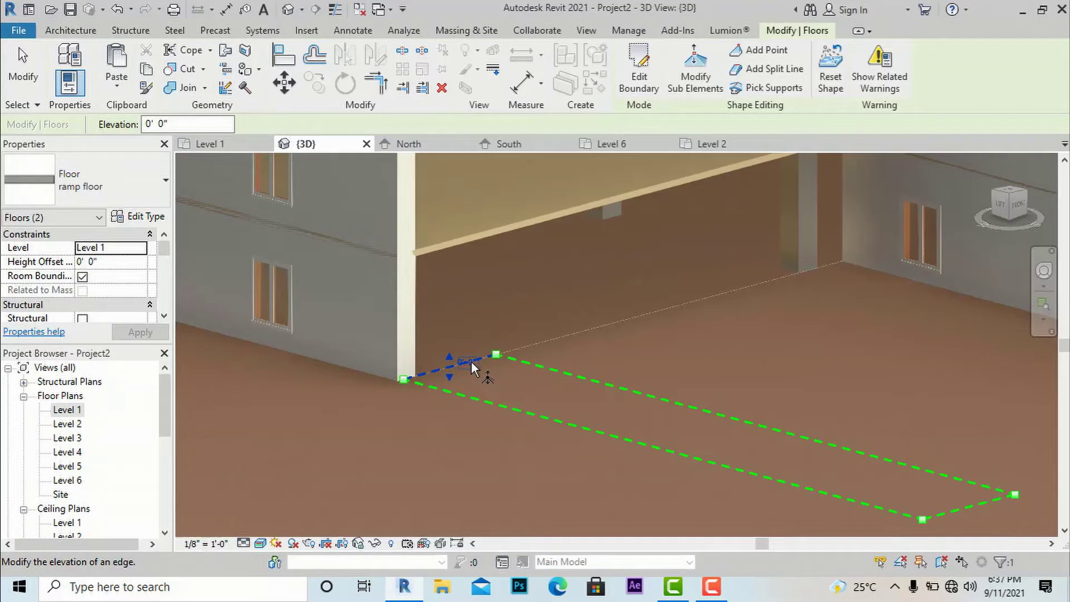
click(470, 362)
text(1)
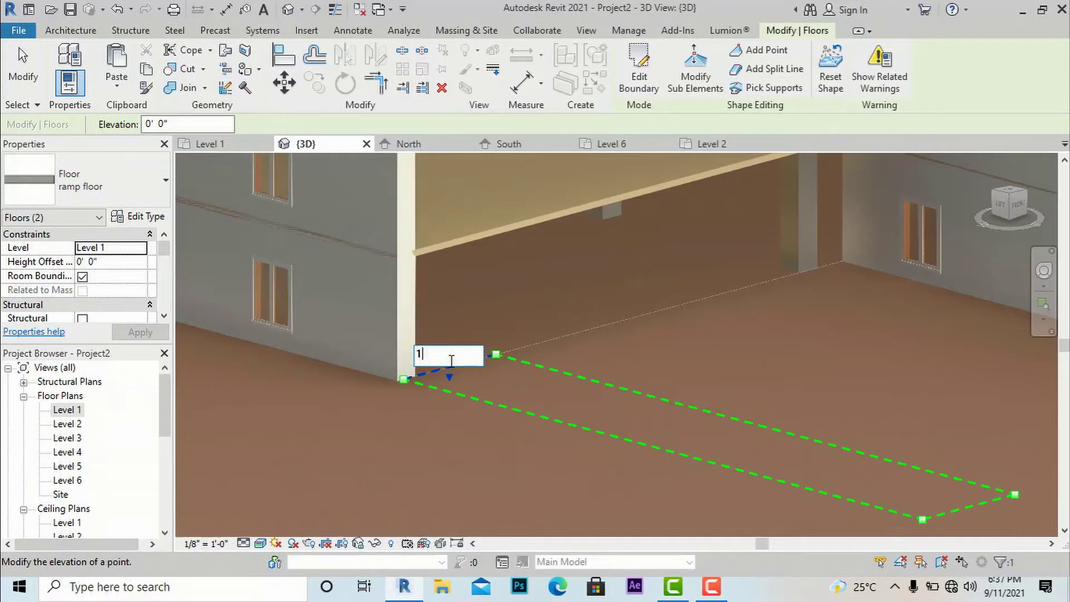
text(0')
key(Return)
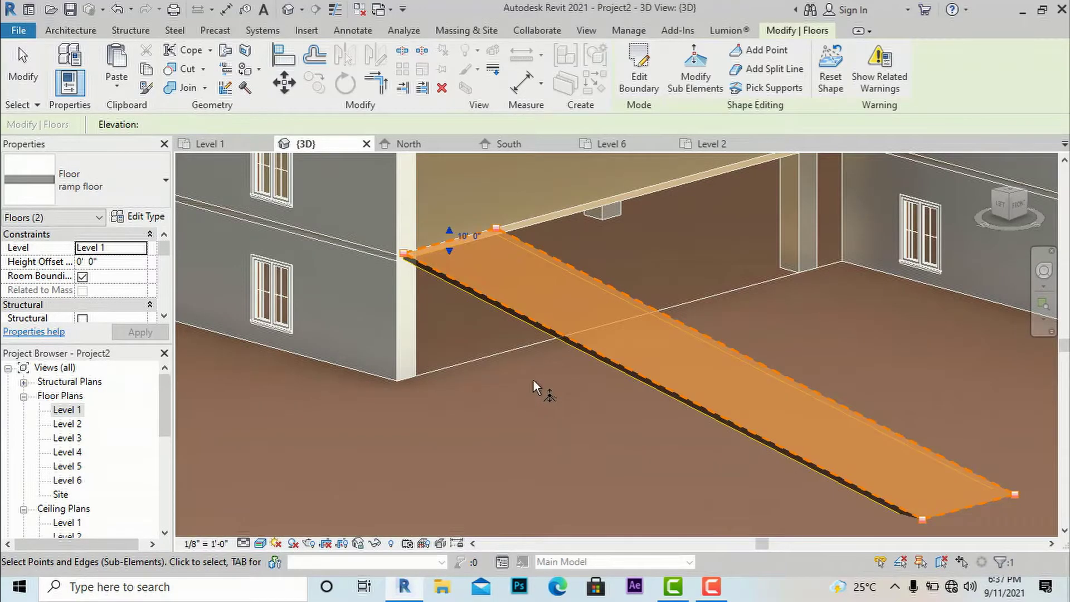
shift+middle_drag(535, 368, 575, 345)
key(Escape)
key(Escape)
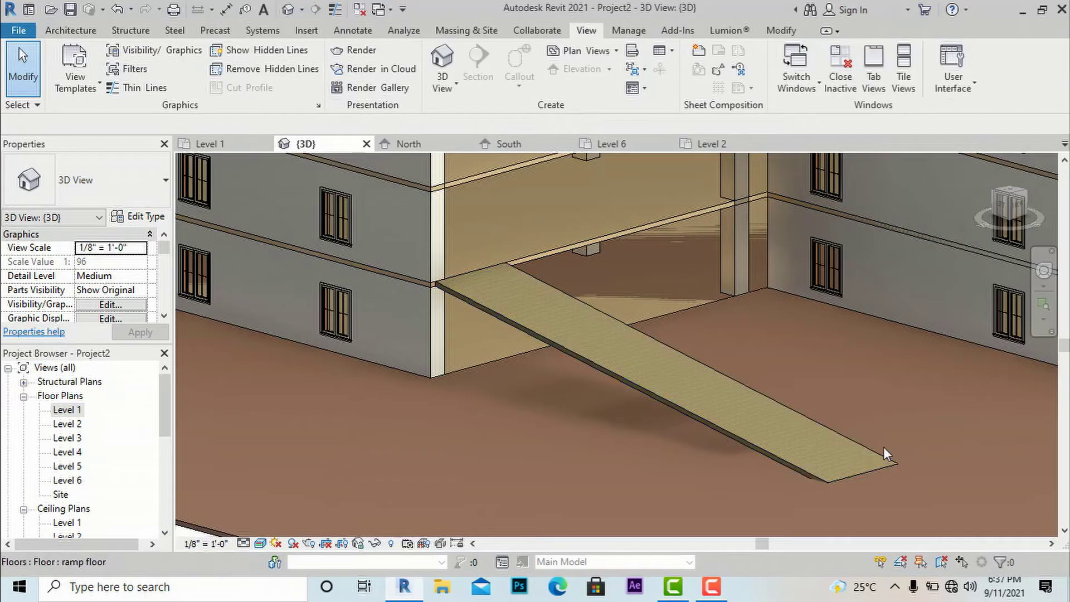
scroll(467, 272, down, 5)
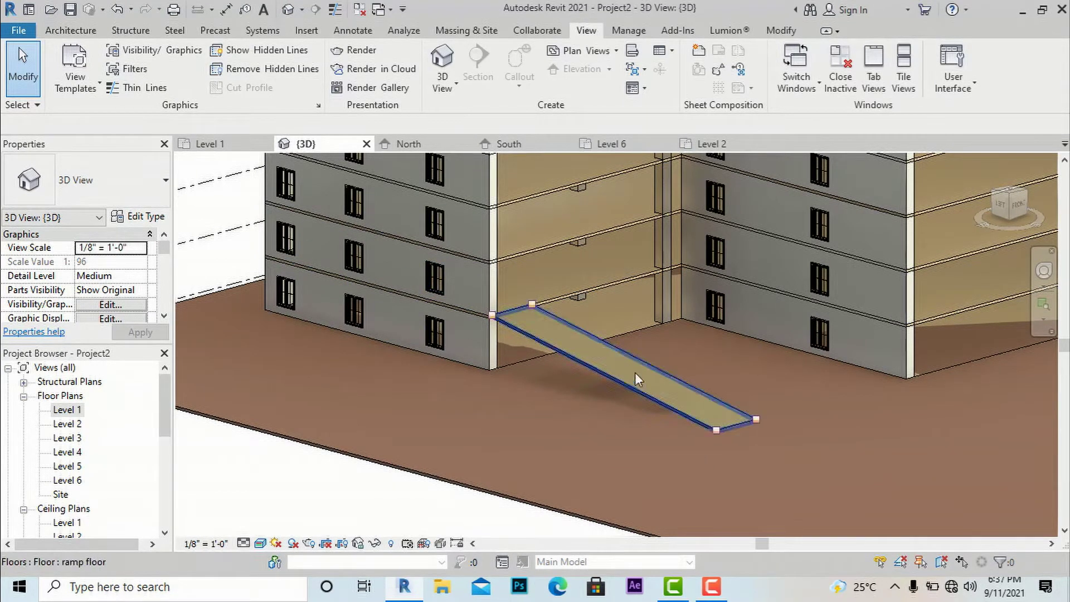
Step: On Level 1, sketch a 56' railing path along the ramp's outer long side up to the building corner and finish it
scroll(719, 433, up, 3)
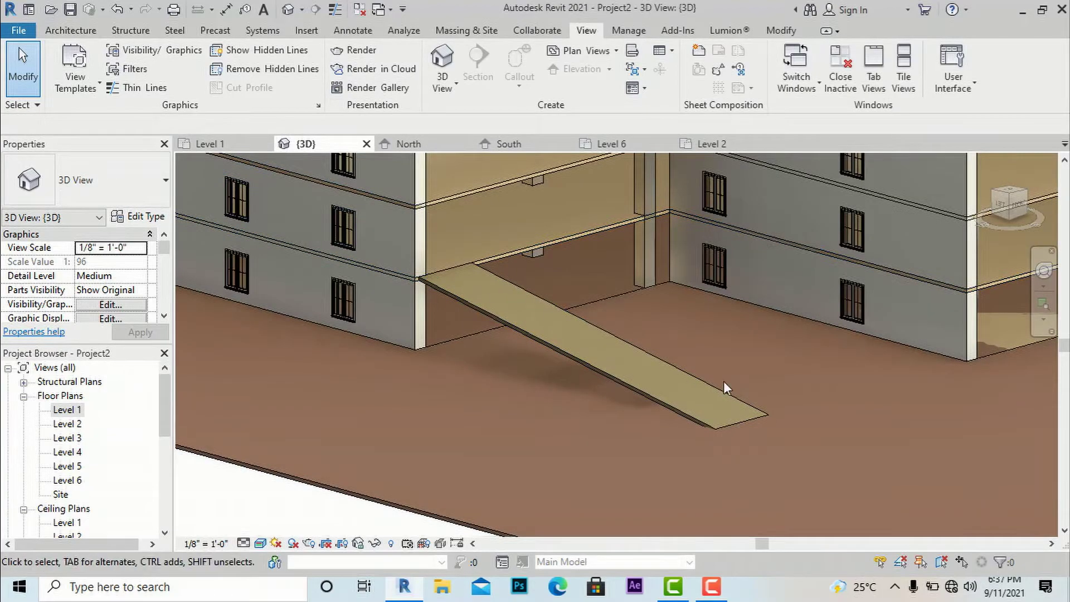
double_click(67, 411)
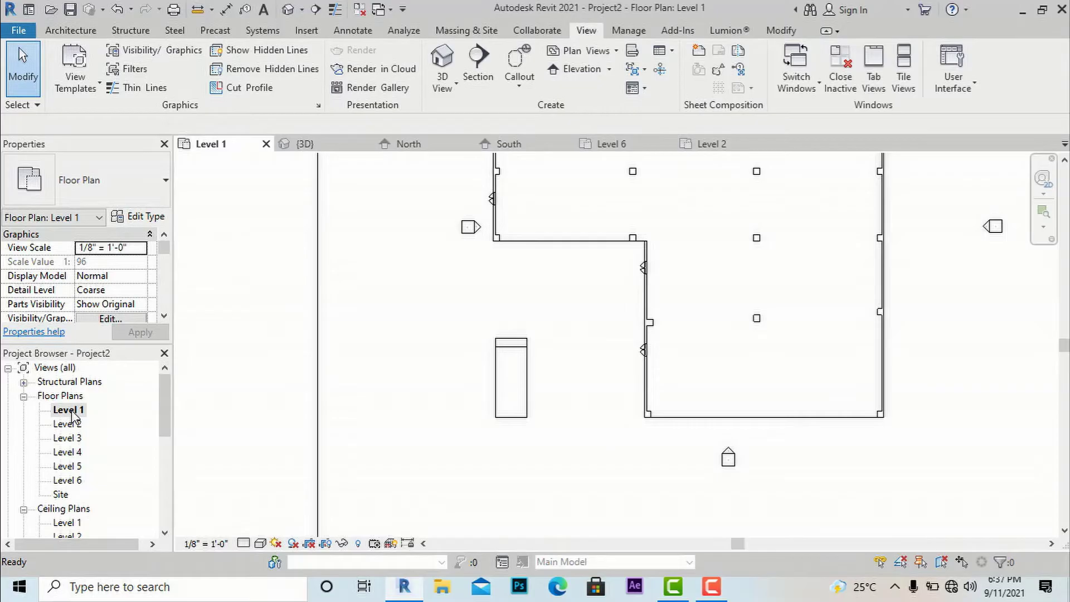
click(98, 32)
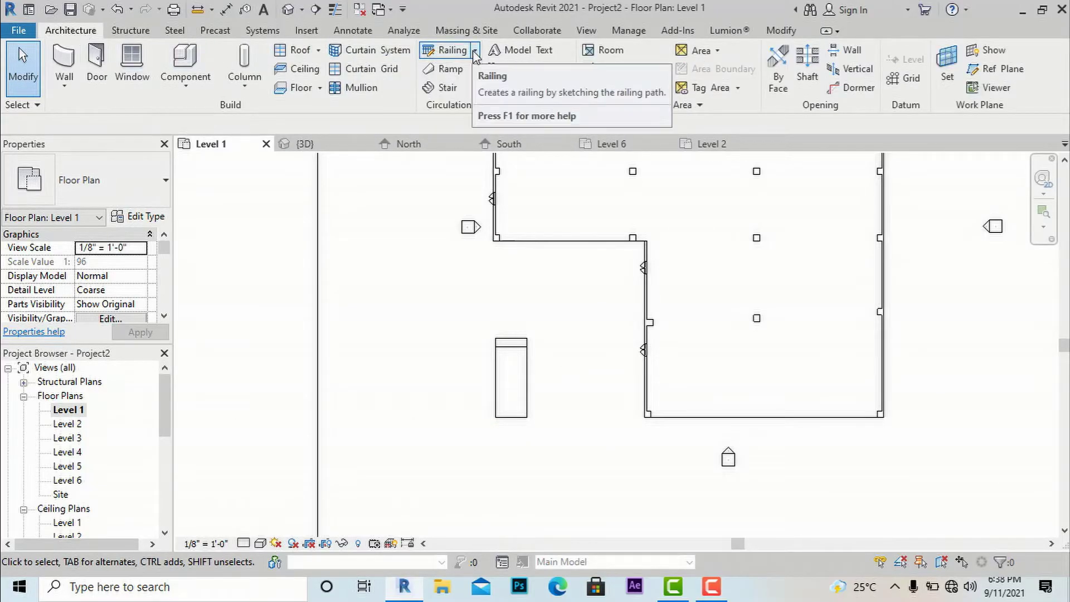
click(451, 51)
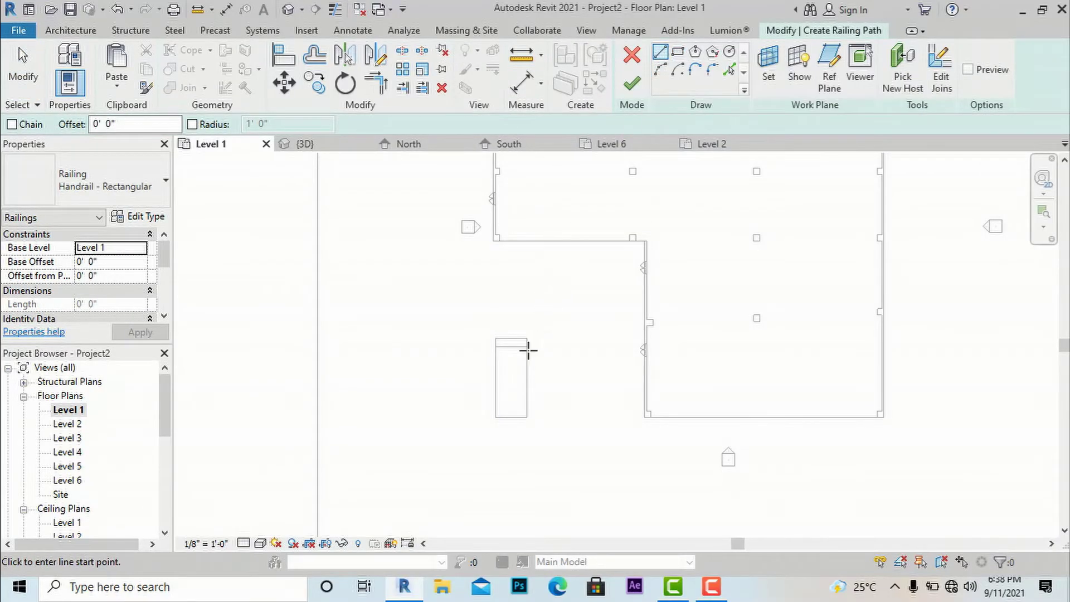
click(496, 418)
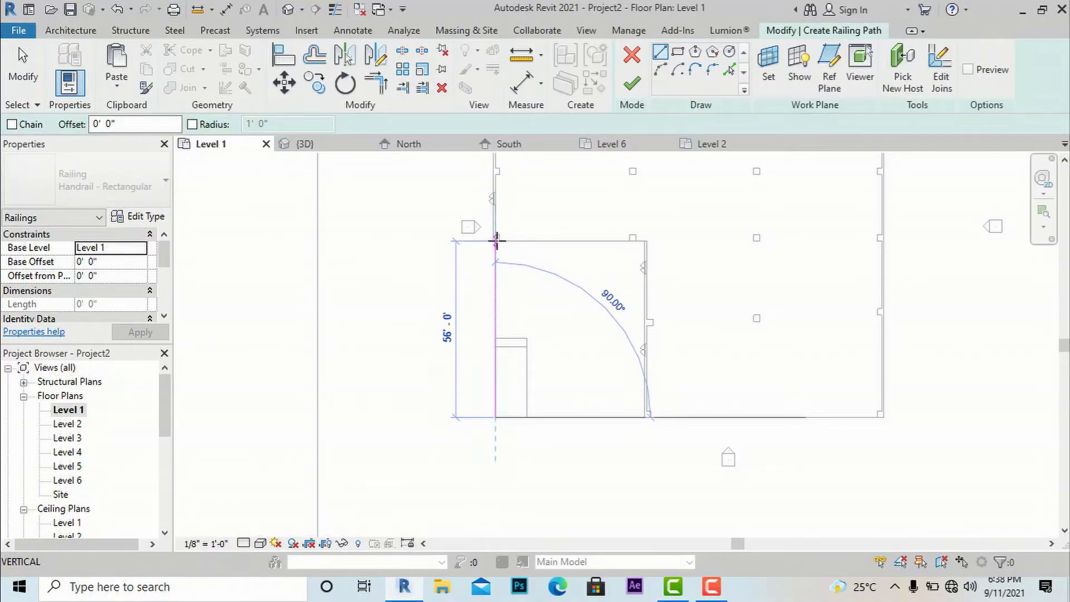
scroll(496, 237, up, 3)
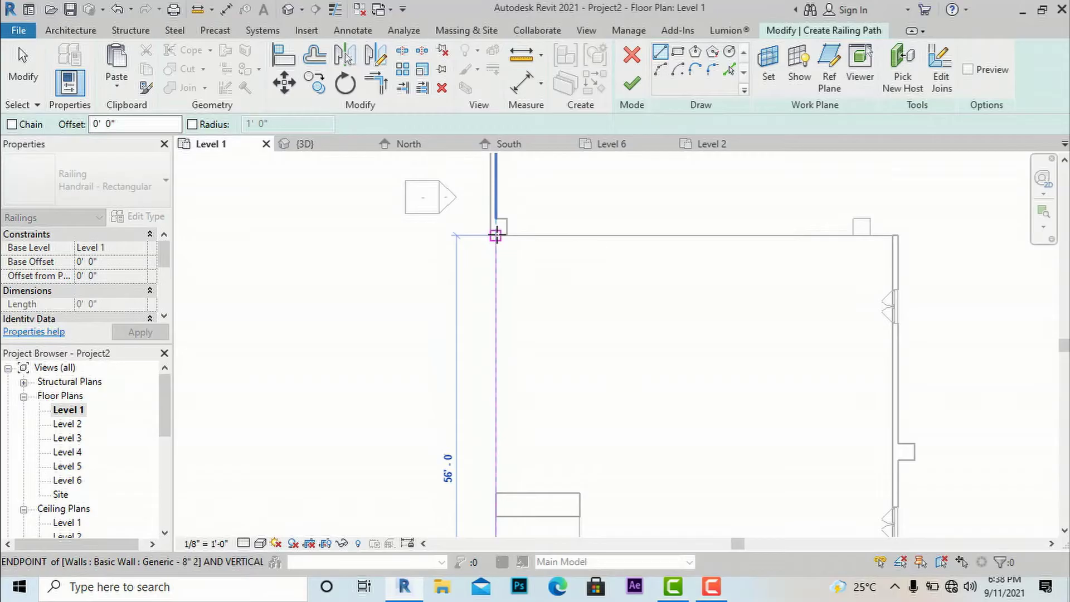
click(496, 236)
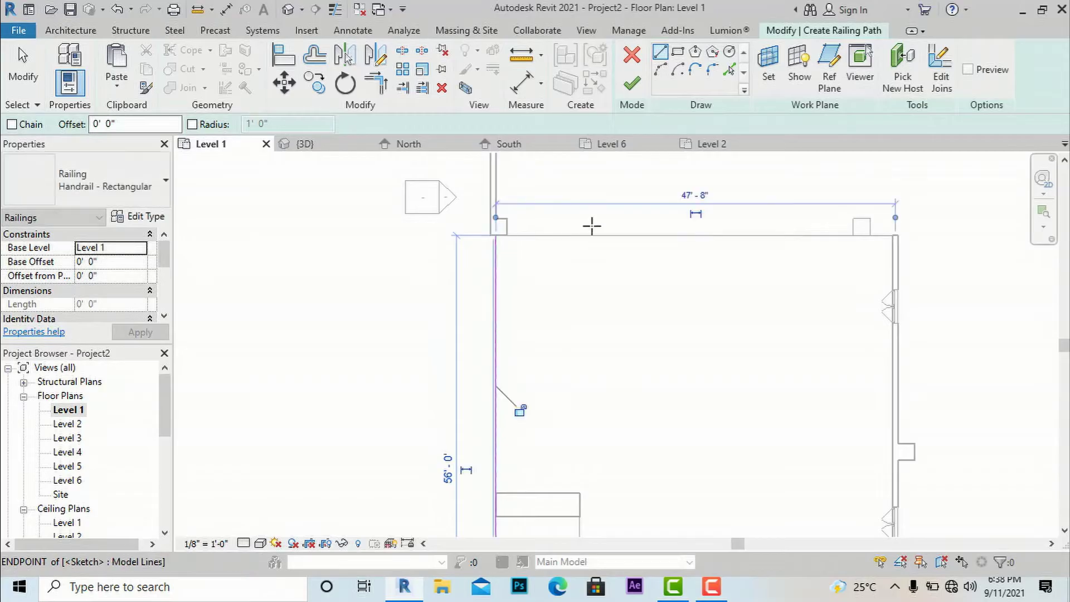
click(636, 90)
key(Escape)
Step: In the 3D view, assign the sloped ramp floor as the new host of the railing
click(586, 31)
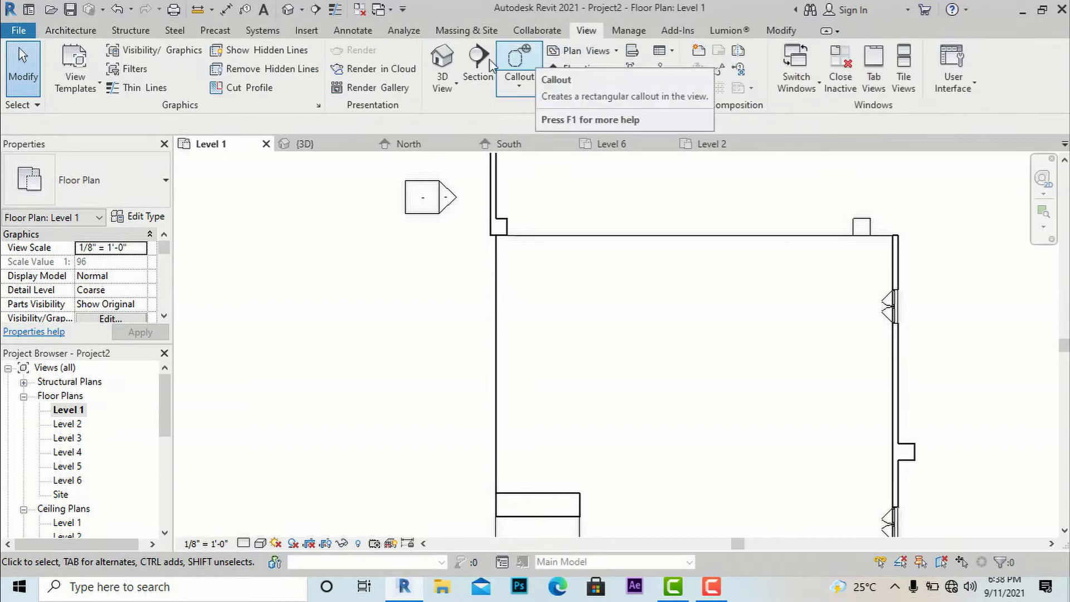
click(445, 60)
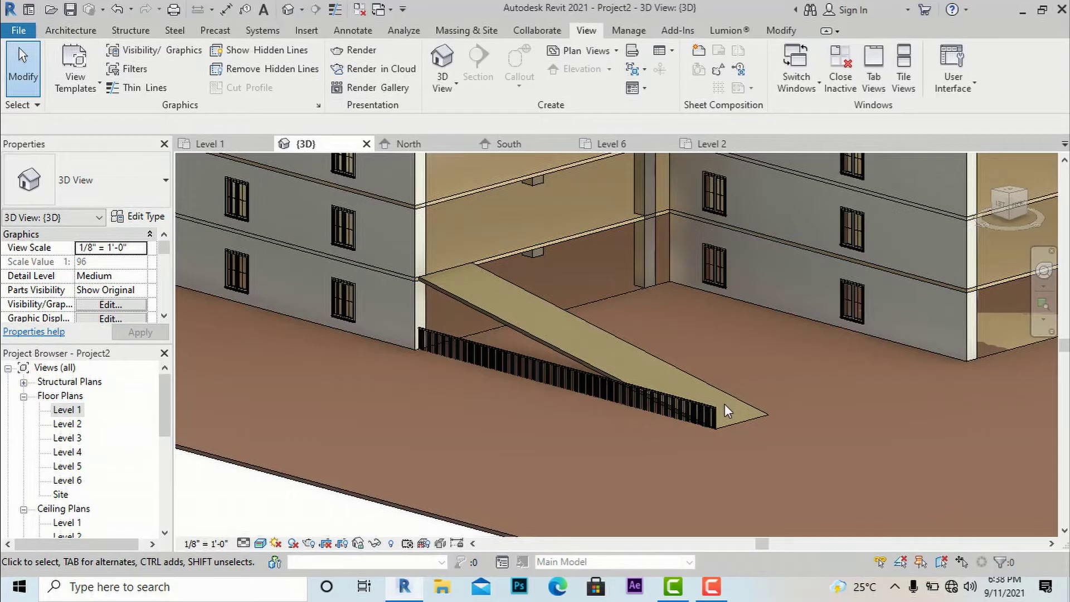
click(558, 371)
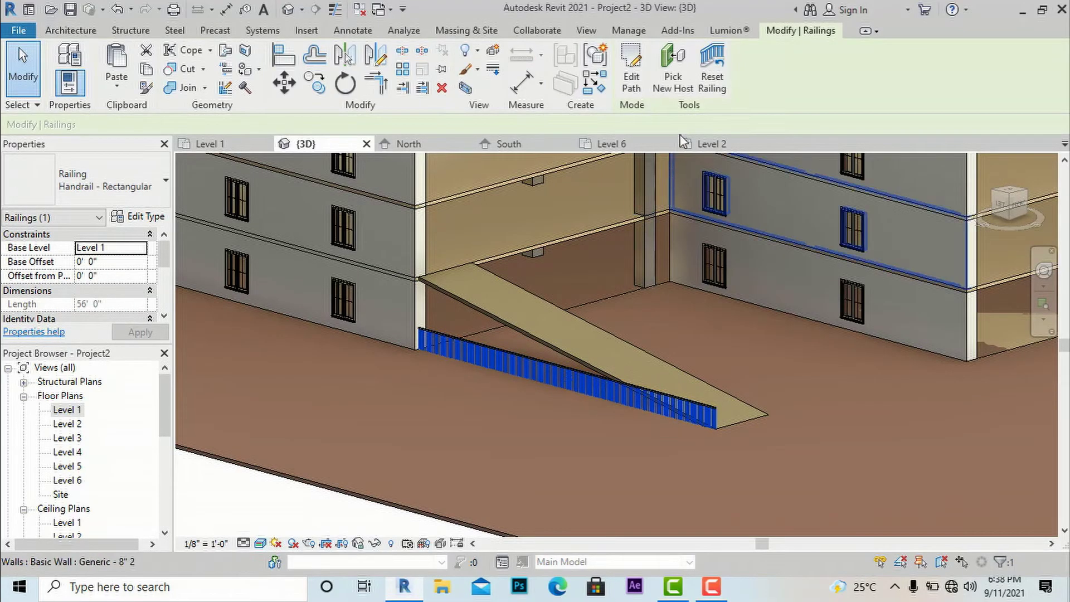
click(673, 83)
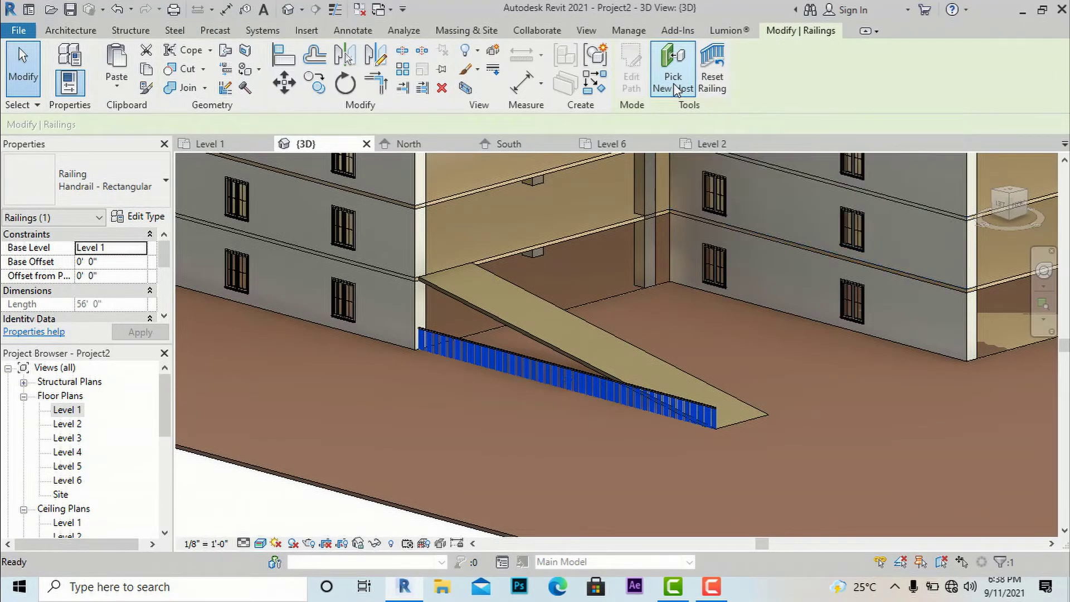
click(466, 296)
key(Escape)
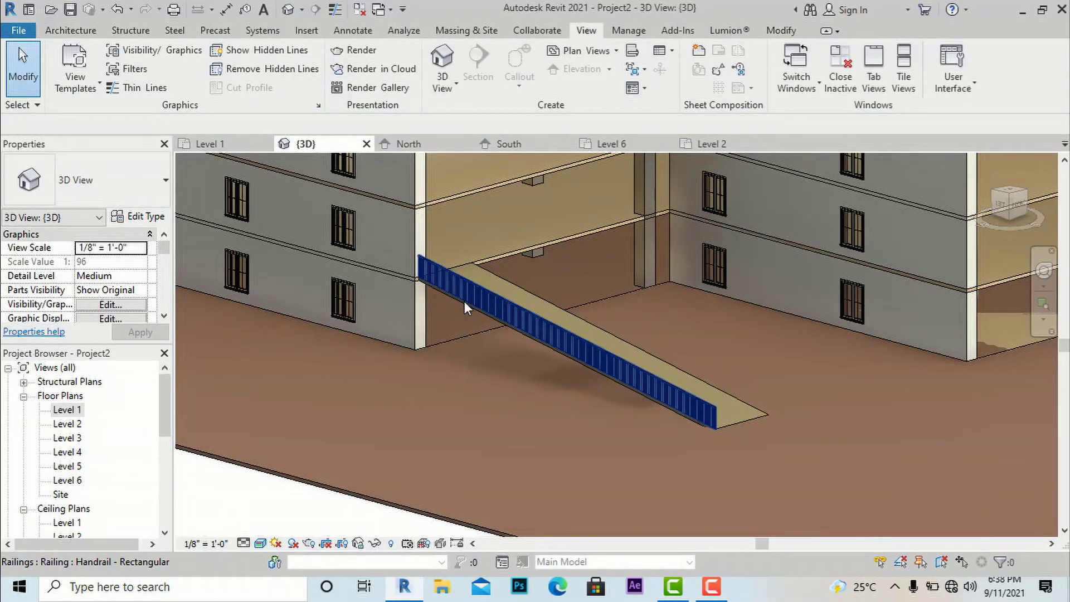
Step: Examine the railed ramp up close and in relation to the whole building in the 3D view
scroll(586, 341, up, 3)
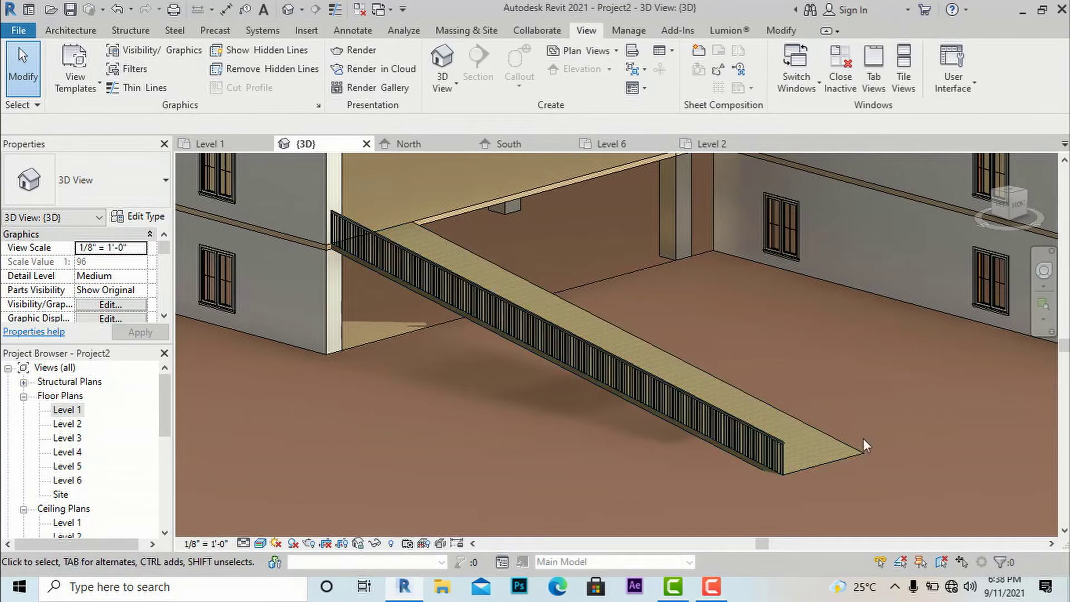
scroll(537, 319, down, 2)
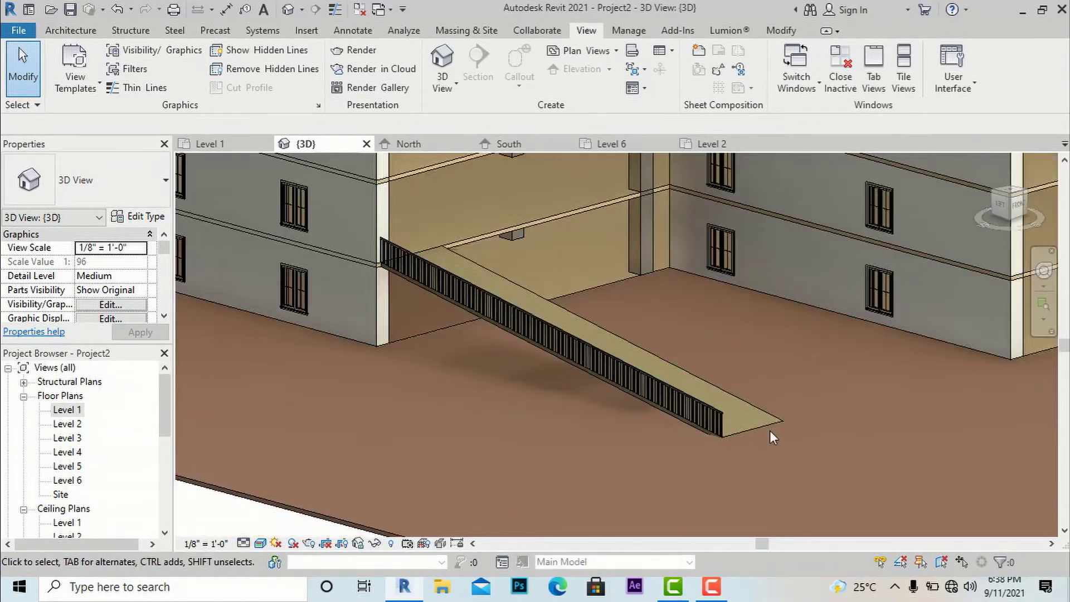
scroll(589, 400, down, 3)
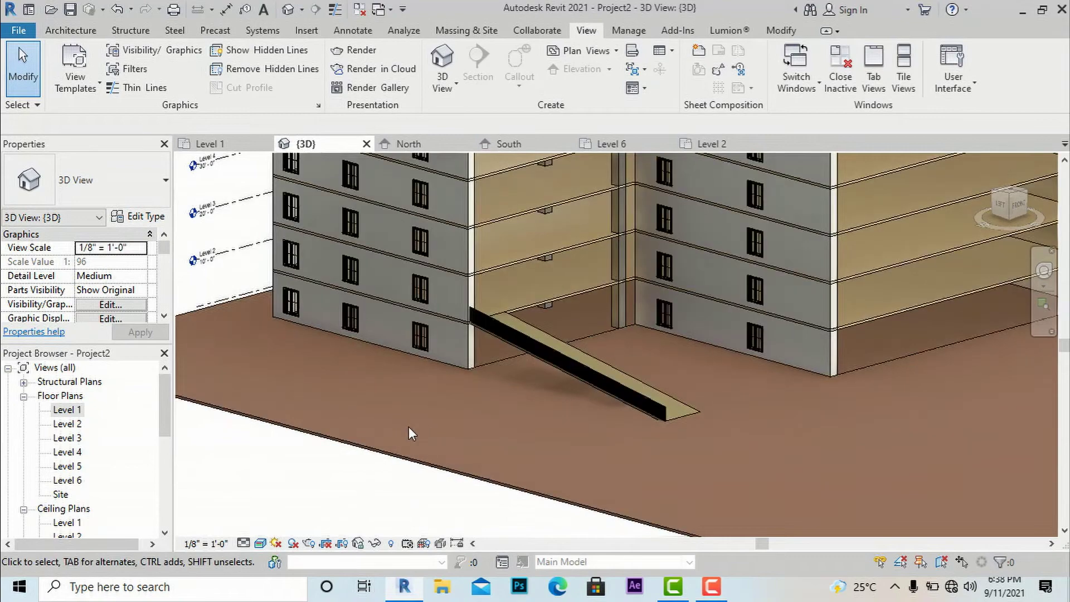
scroll(409, 426, down, 3)
scroll(414, 427, up, 1)
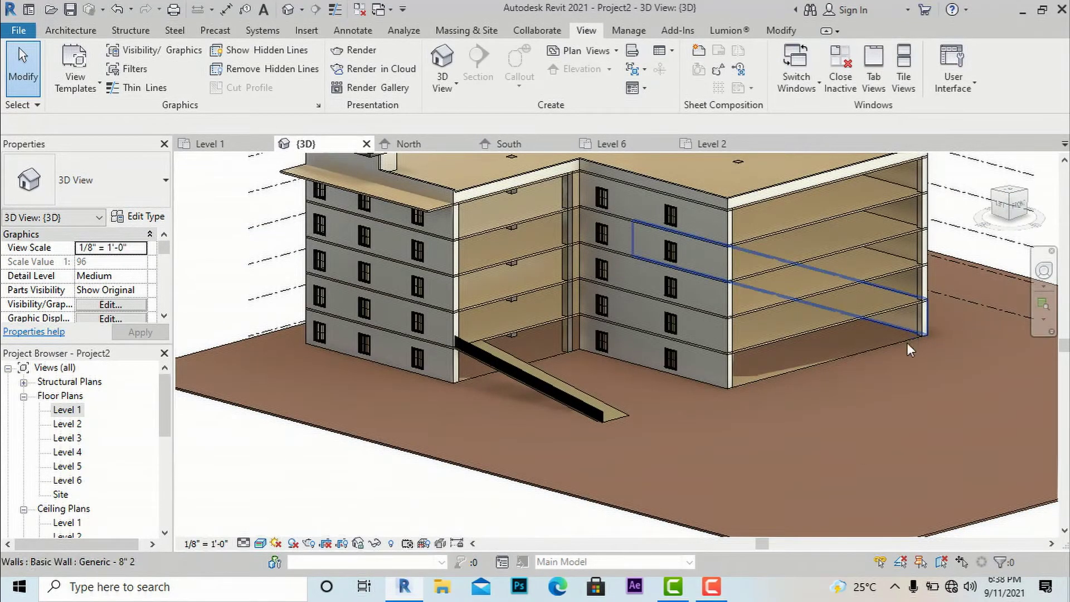
scroll(543, 371, up, 2)
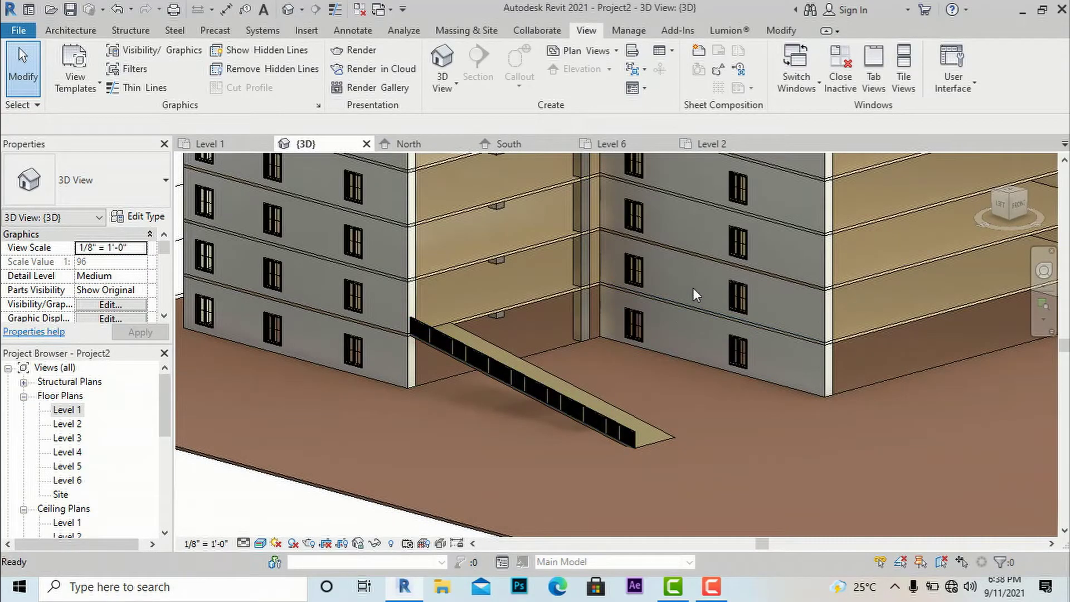
scroll(389, 326, down, 2)
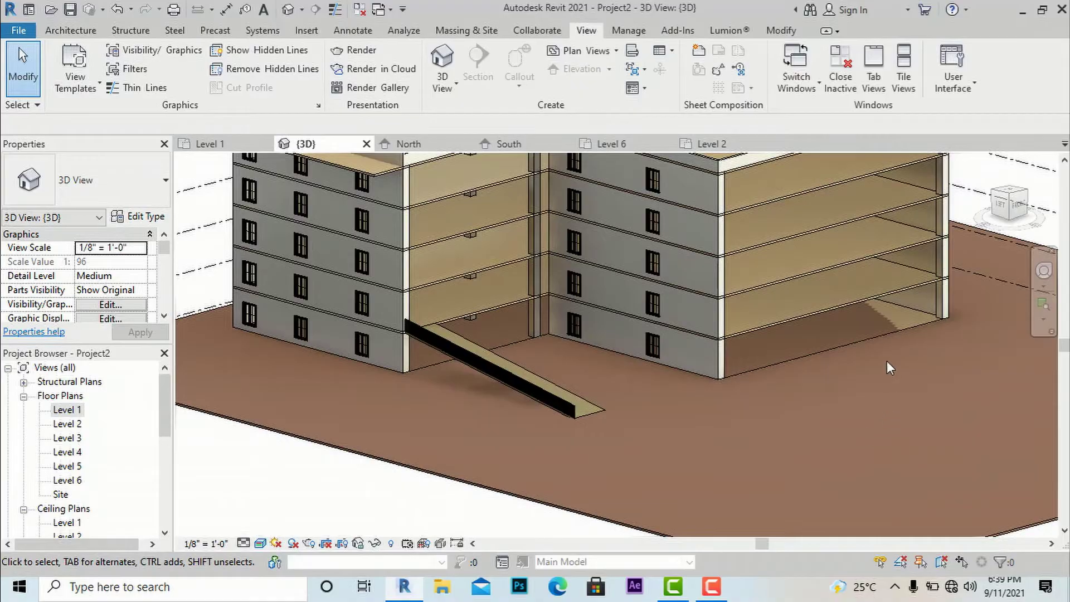
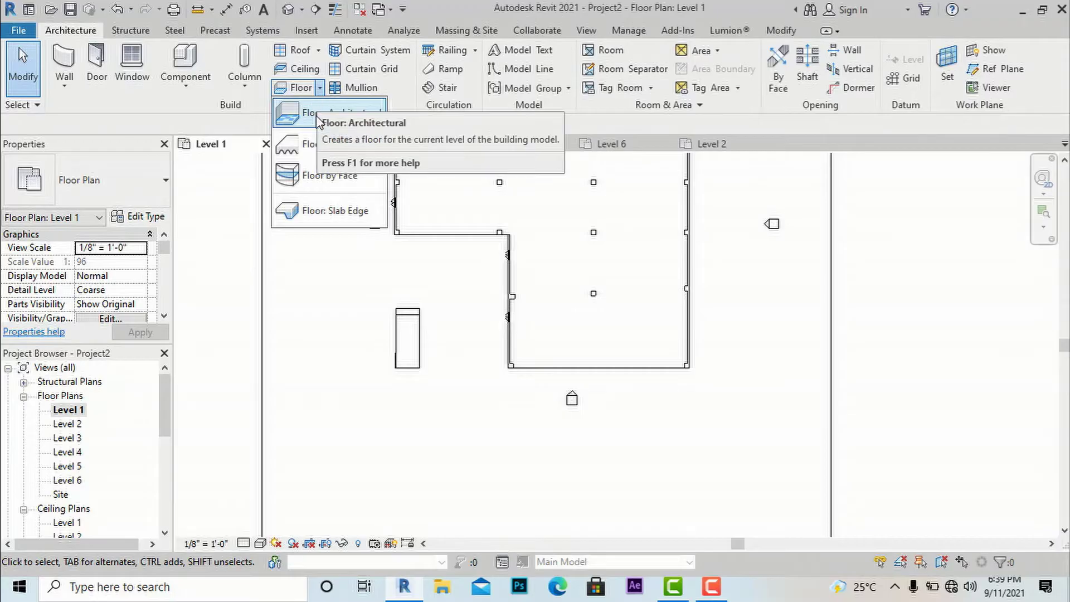
Step: Start an architectural ramp floor on Level 1 and sketch a circle of 36' radius centred on the building's front edge
click(316, 109)
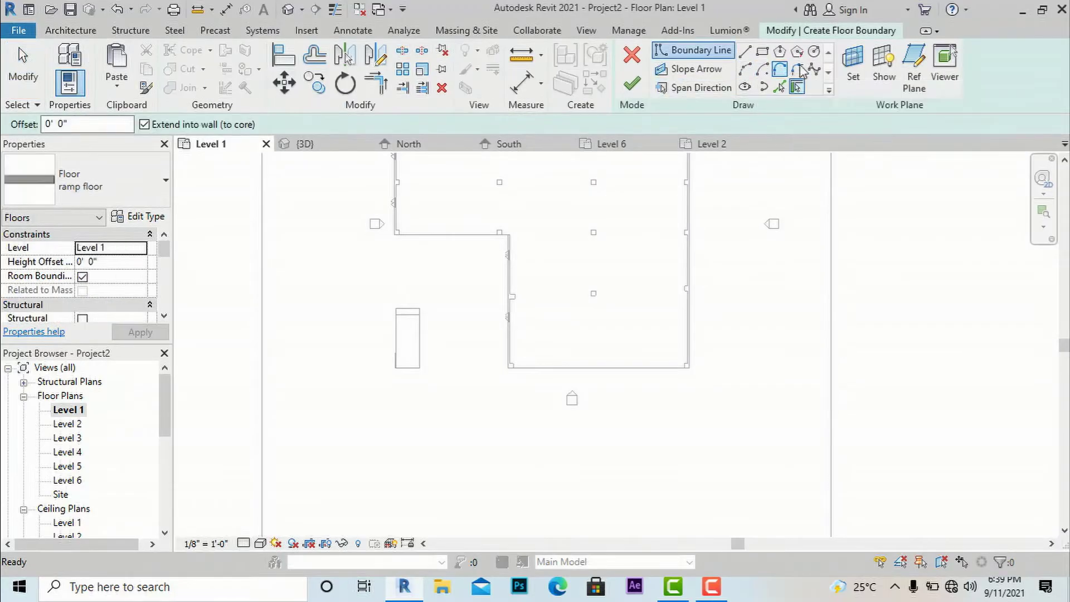
click(813, 54)
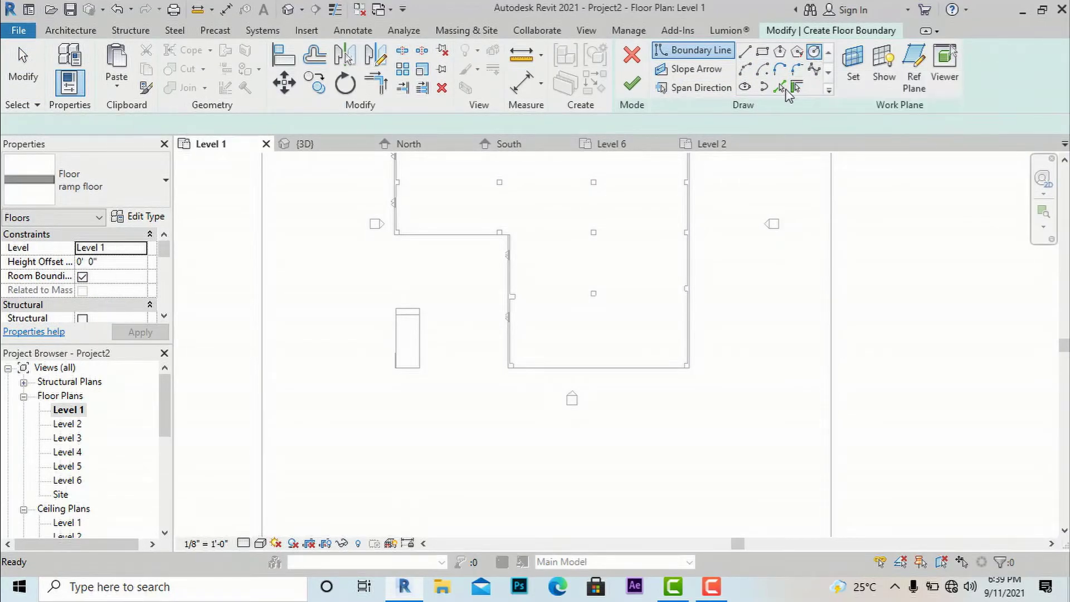
click(587, 368)
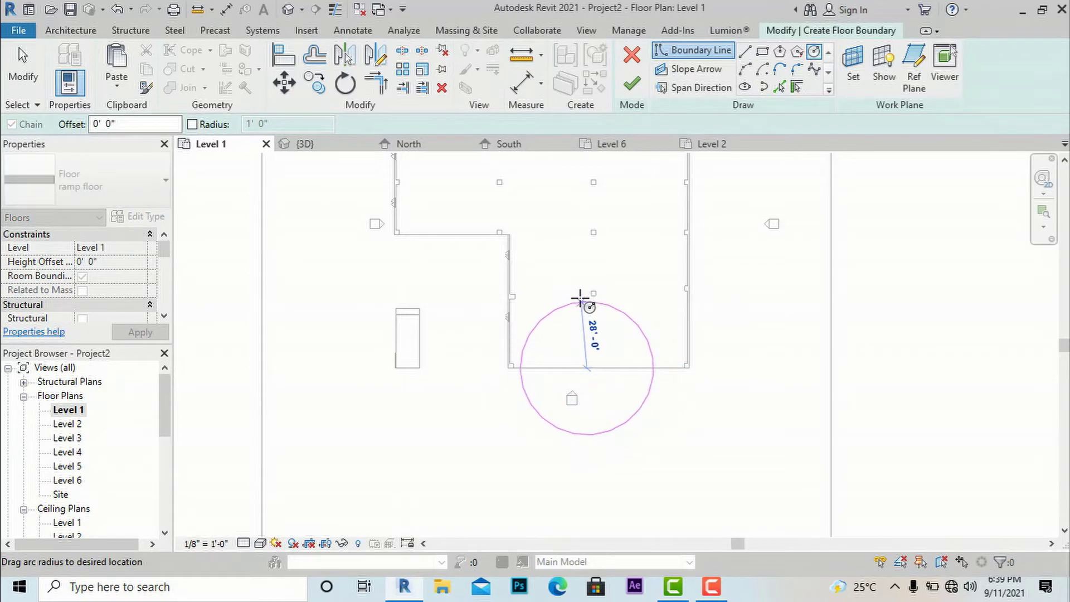
key(Escape)
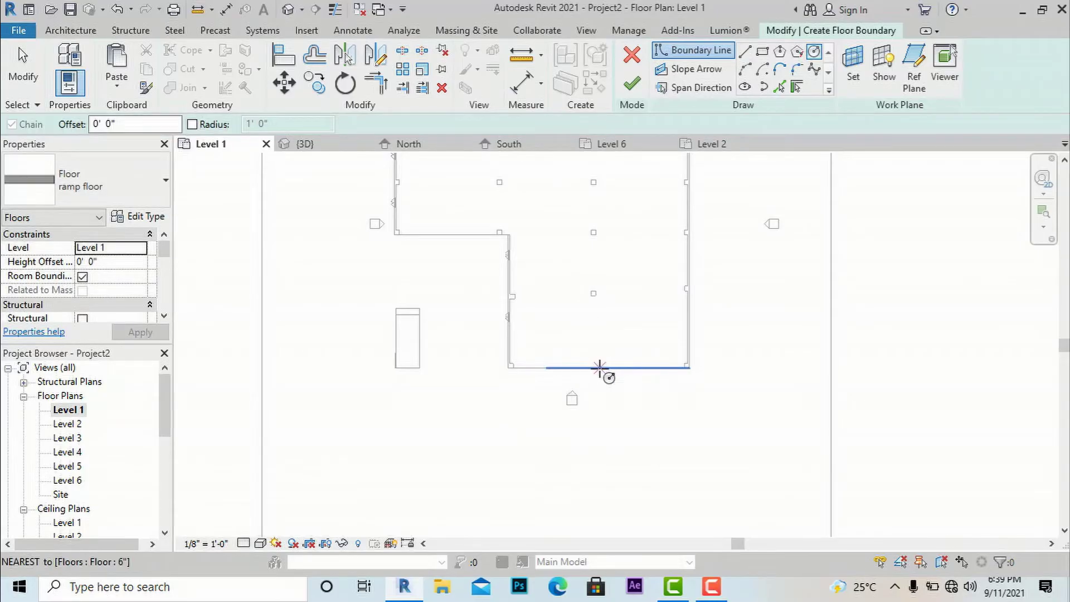
click(599, 368)
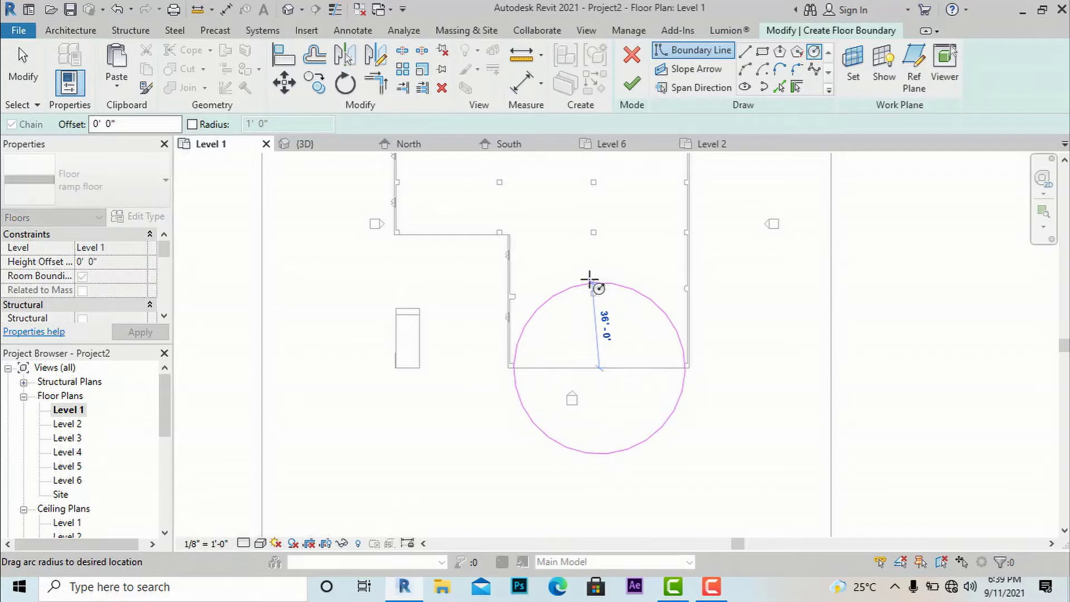
click(591, 281)
key(Escape)
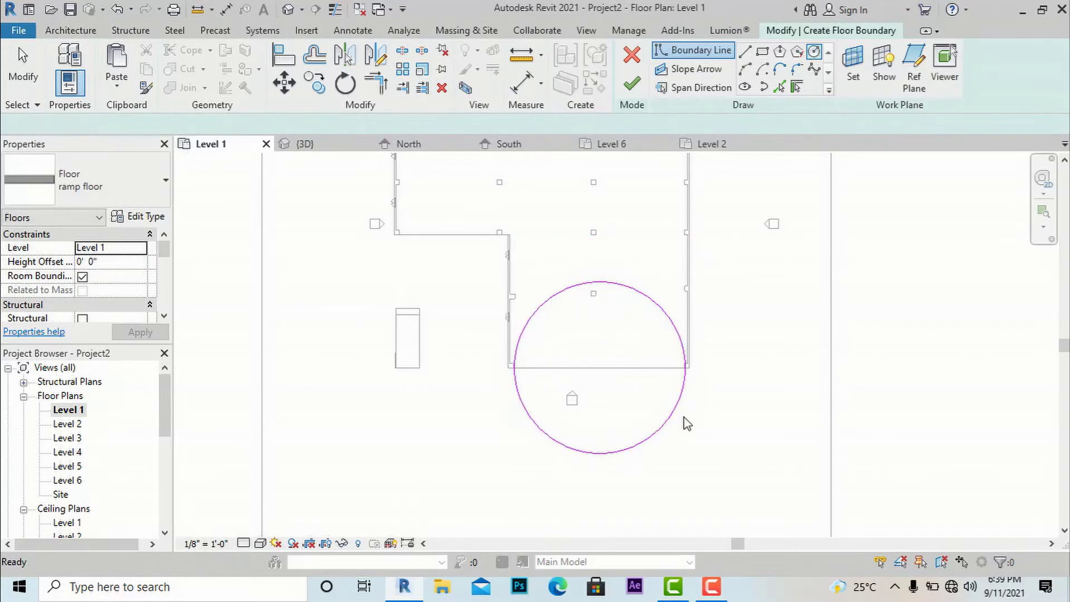
Step: Offset a copy of the circle 10' inward to form the inner boundary of the curved ramp
click(314, 54)
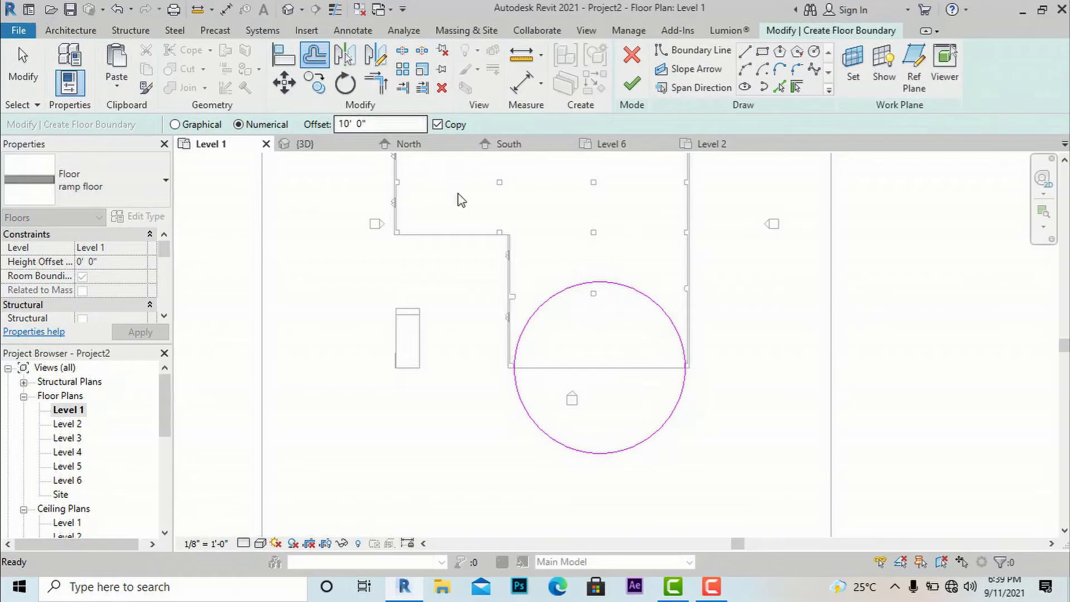
click(530, 414)
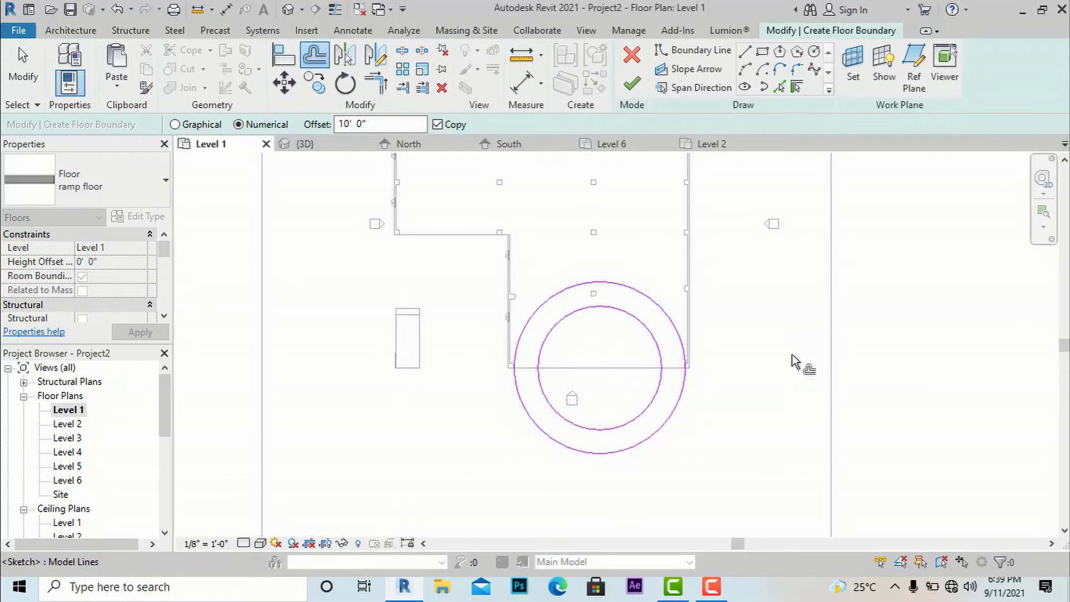
key(Escape)
Step: Split both the outer and inner circles on each side, just inside the building's front edge
scroll(623, 418, up, 1)
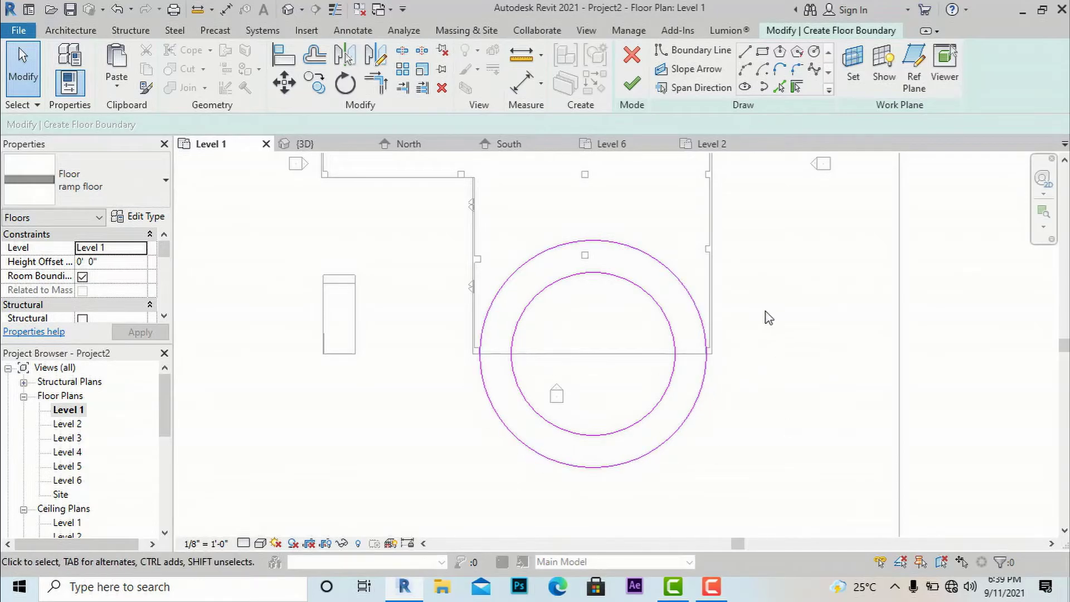
click(404, 53)
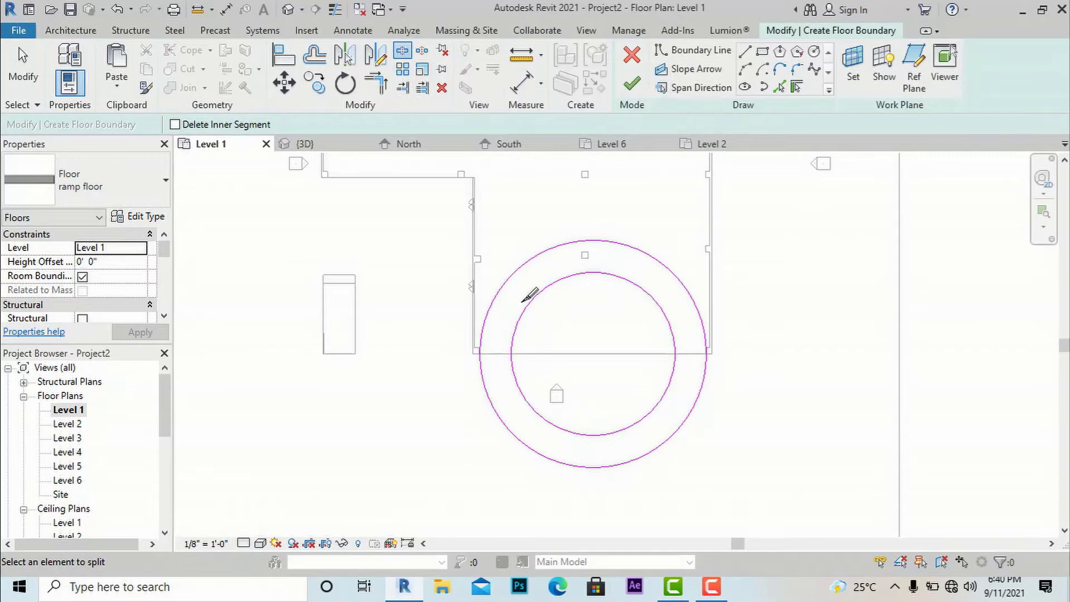
scroll(501, 358, up, 2)
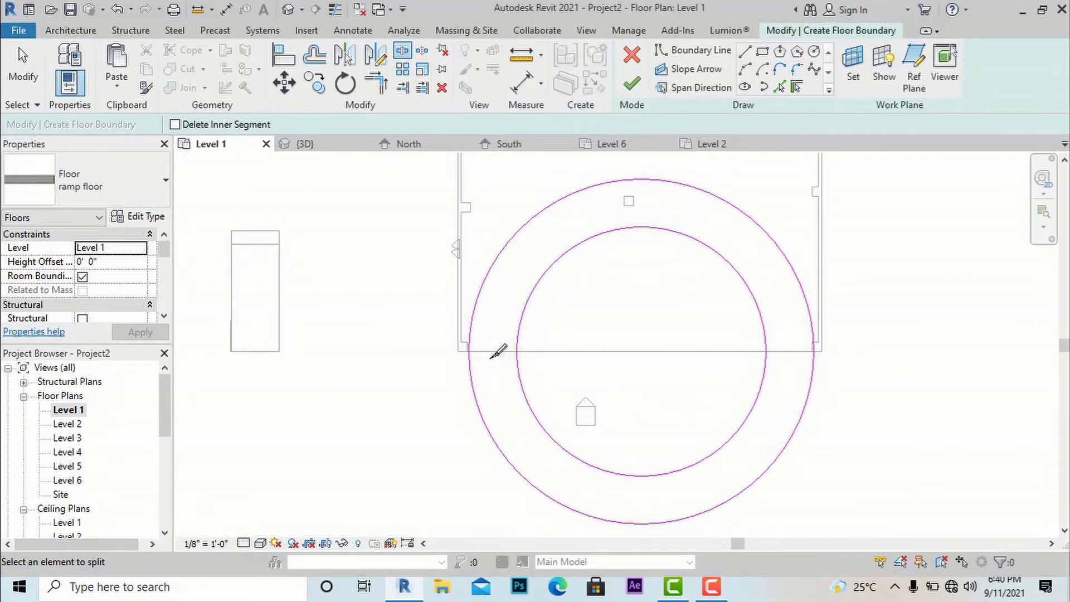
click(469, 336)
click(517, 338)
click(765, 343)
click(814, 335)
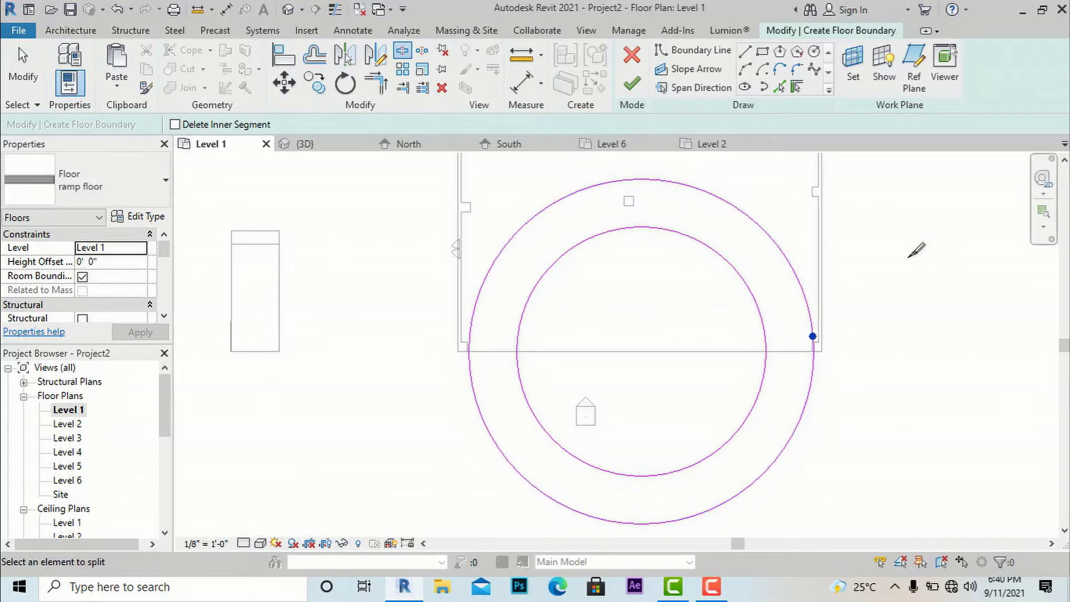
key(Escape)
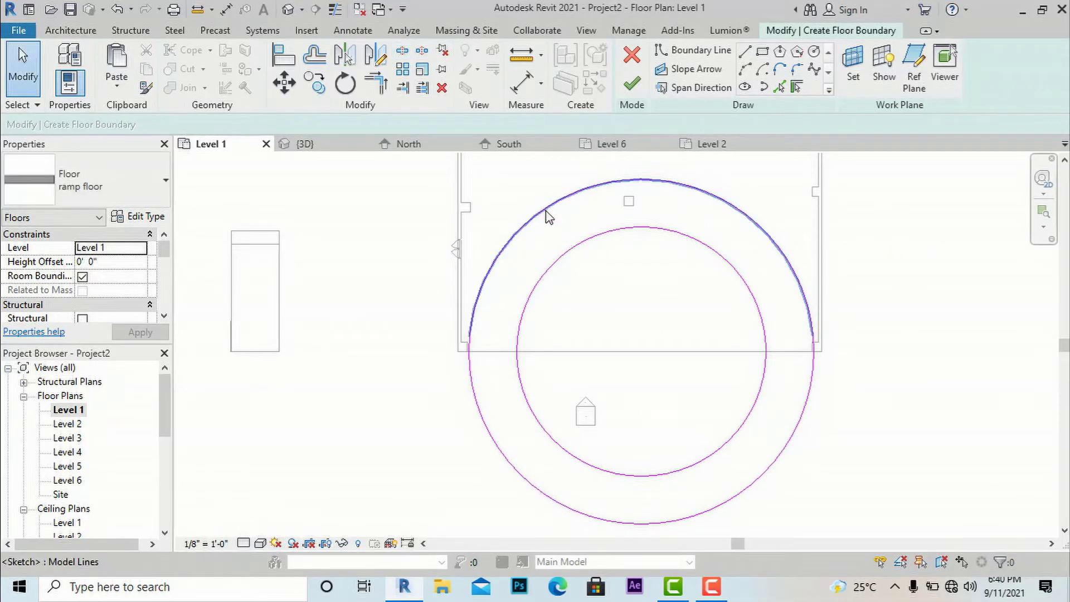
Step: Delete the outer and inner arc segments that lie inside the building
click(547, 215)
key(Delete)
click(560, 265)
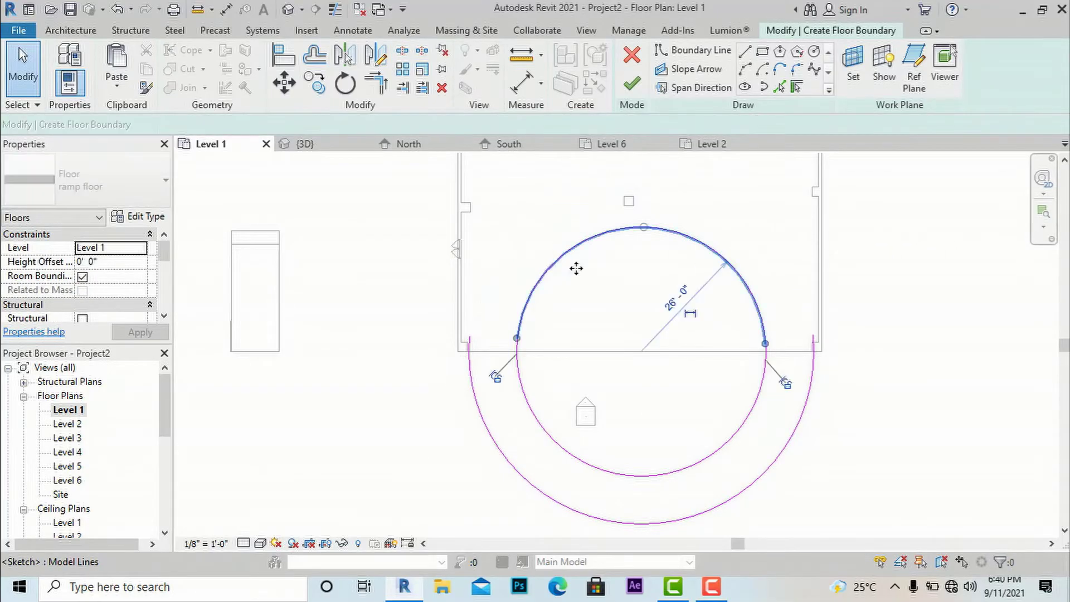
key(Delete)
Step: Draw two boundary lines along the building's front edge, closing the gap between outer and inner arcs at both ramp ends
scroll(494, 408, up, 1)
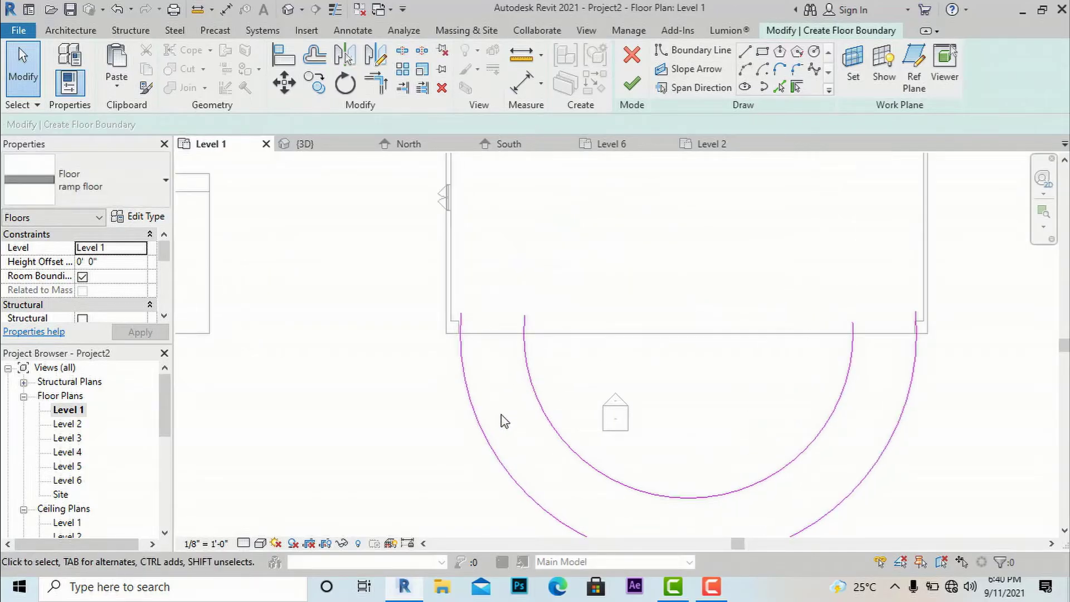
click(746, 53)
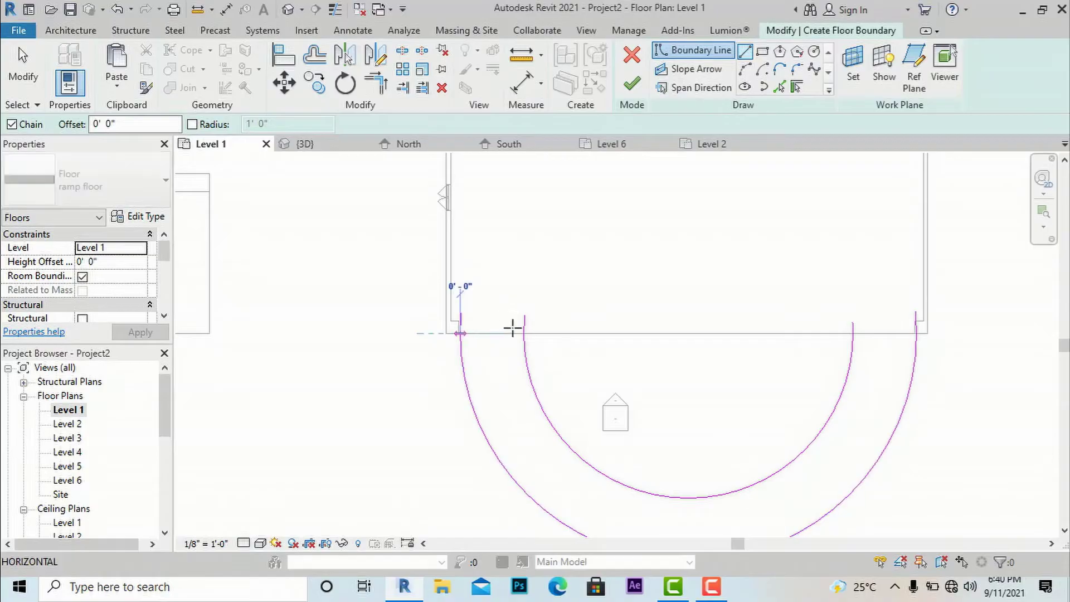
click(461, 334)
click(524, 333)
key(Escape)
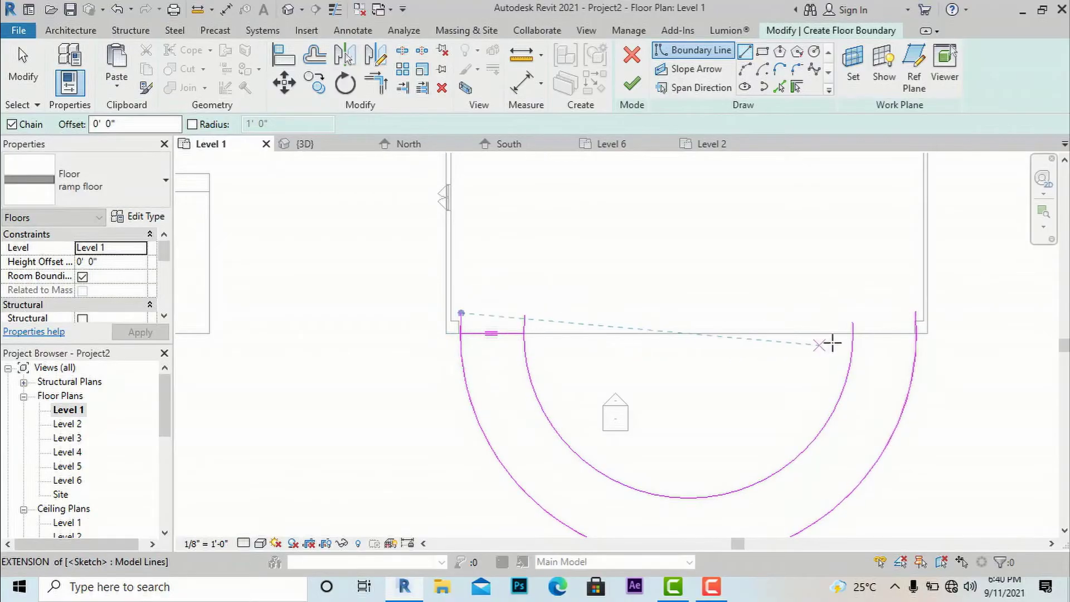
click(853, 333)
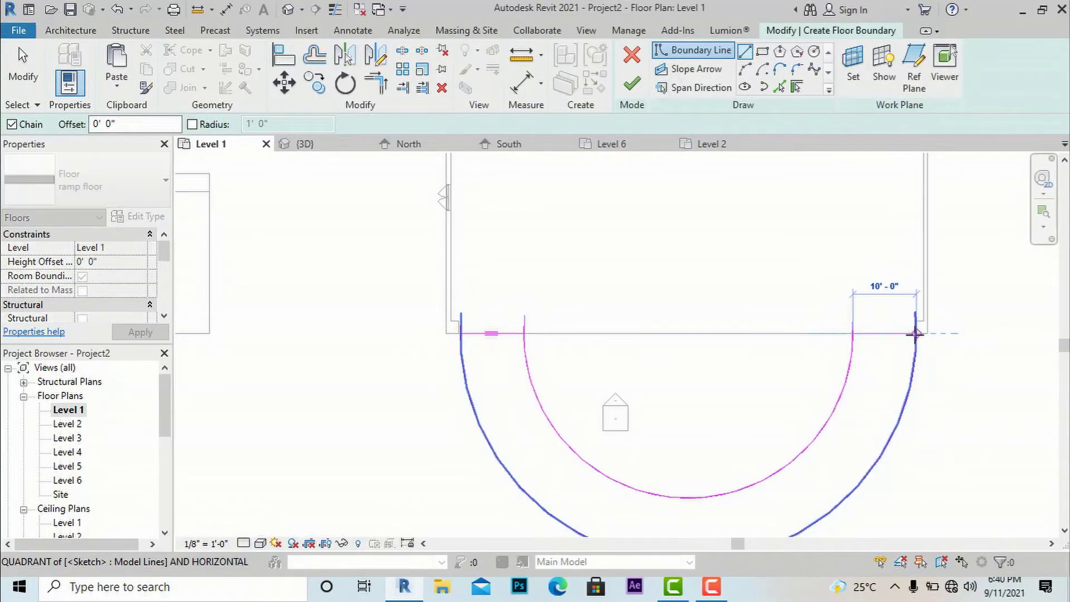
click(917, 333)
key(Escape)
key(Escape)
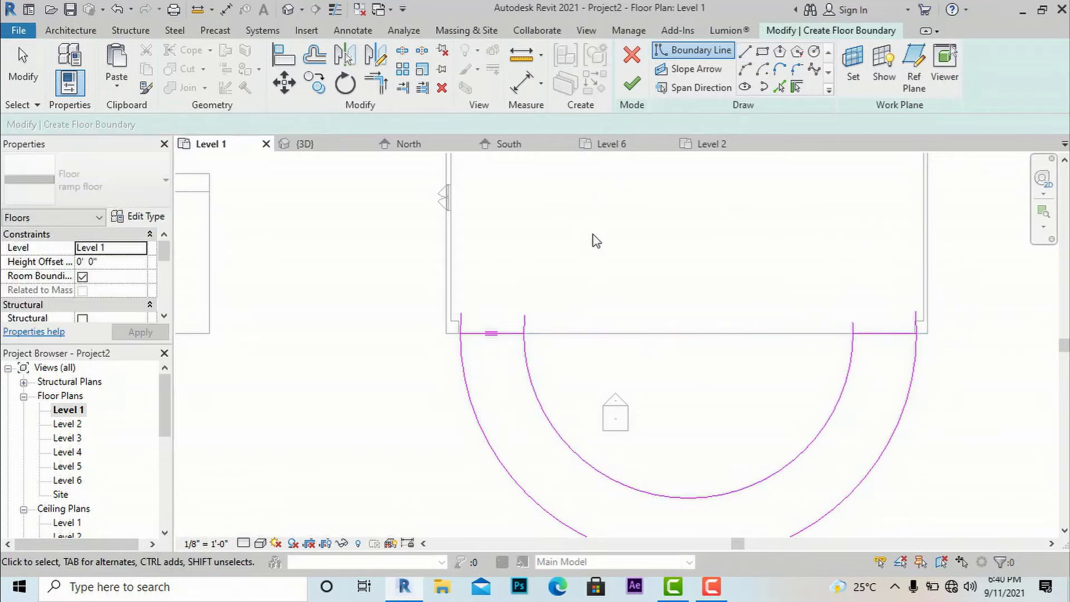
Step: Trim the outer and inner arcs to the closing line at the ramp's west end
scroll(593, 238, down, 1)
click(373, 85)
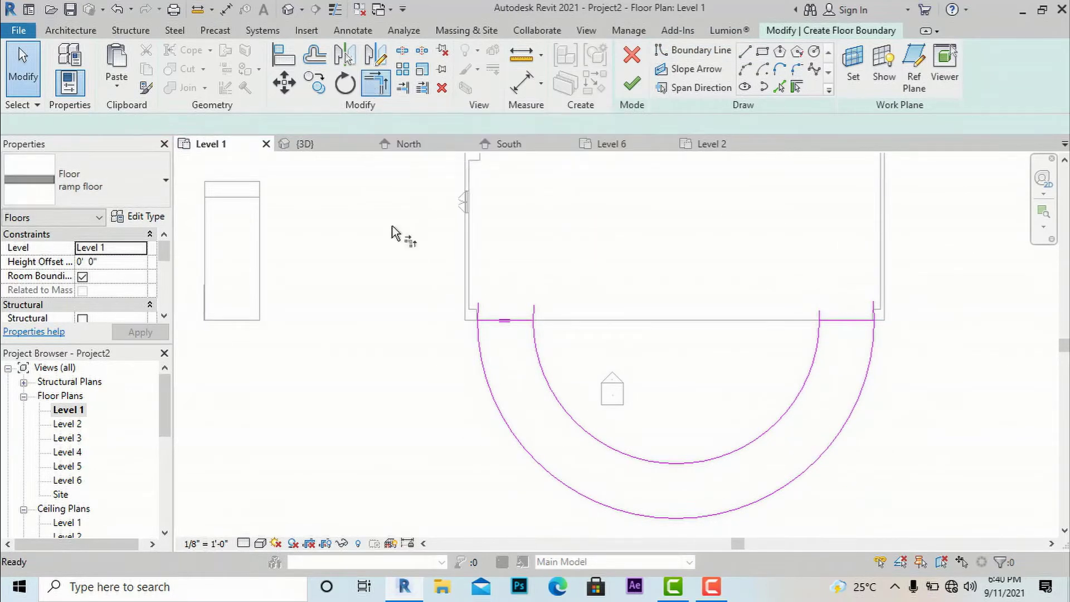
scroll(499, 348, up, 3)
click(472, 317)
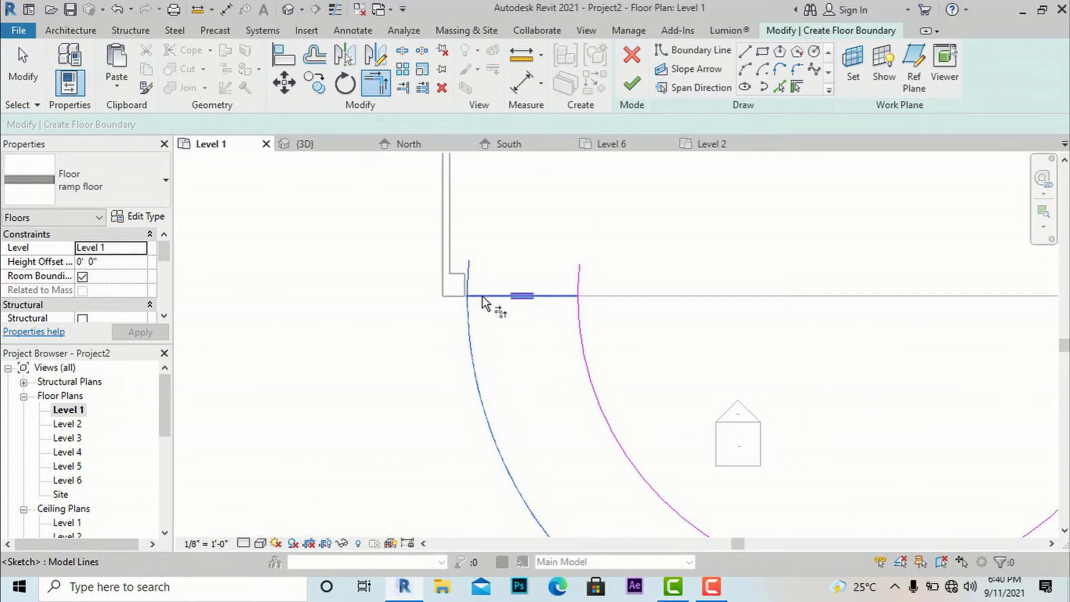
click(504, 296)
click(579, 321)
scroll(530, 263, down, 3)
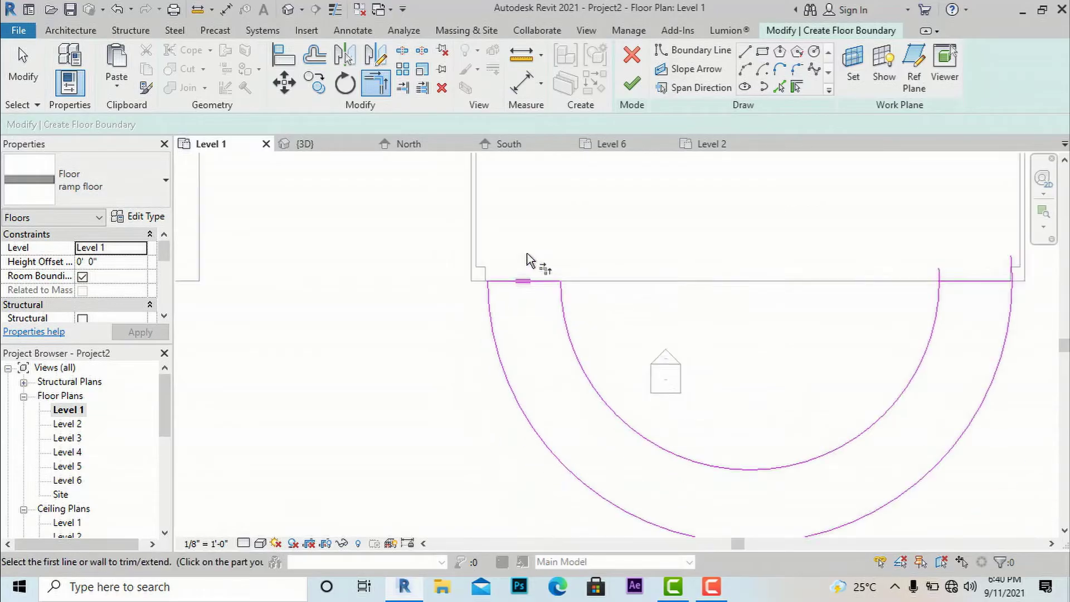
Step: Trim both arcs to the closing line at the ramp's east end and finish the floor sketch
click(808, 273)
scroll(809, 272, up, 3)
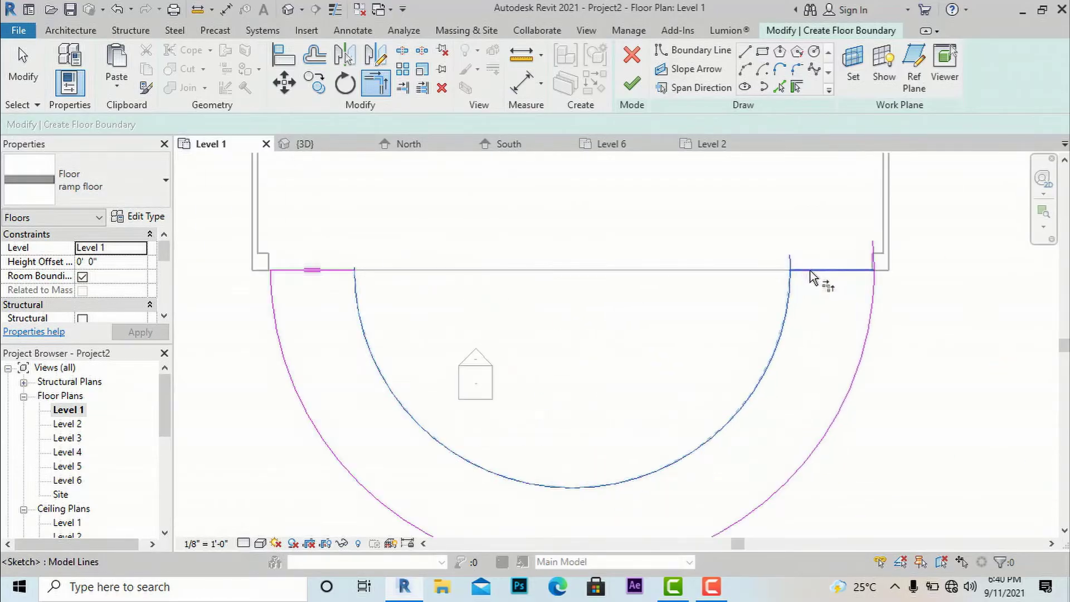
click(862, 276)
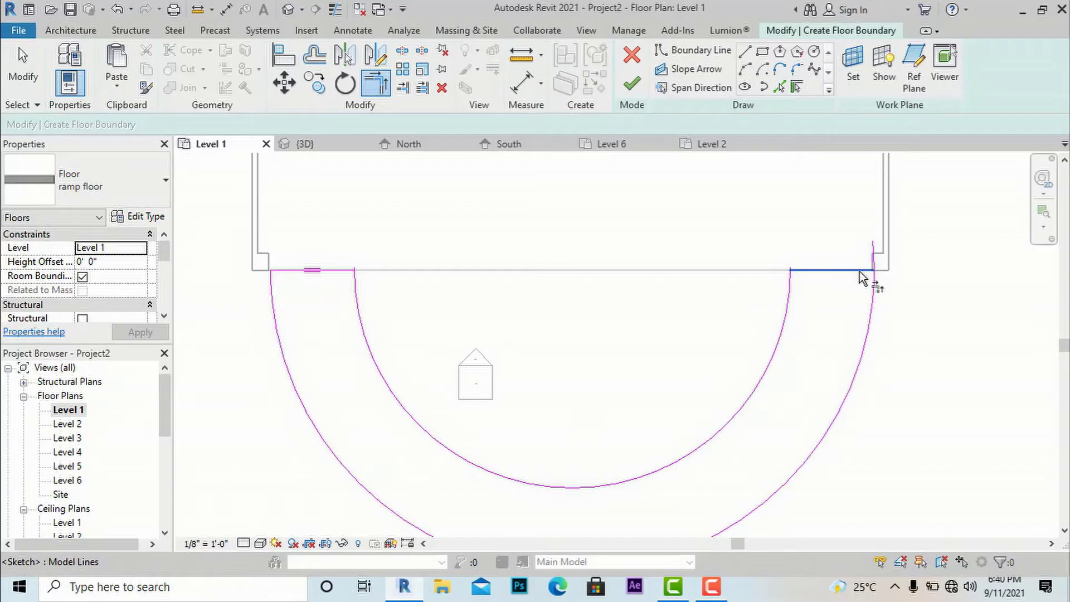
click(874, 306)
key(Escape)
scroll(700, 212, down, 3)
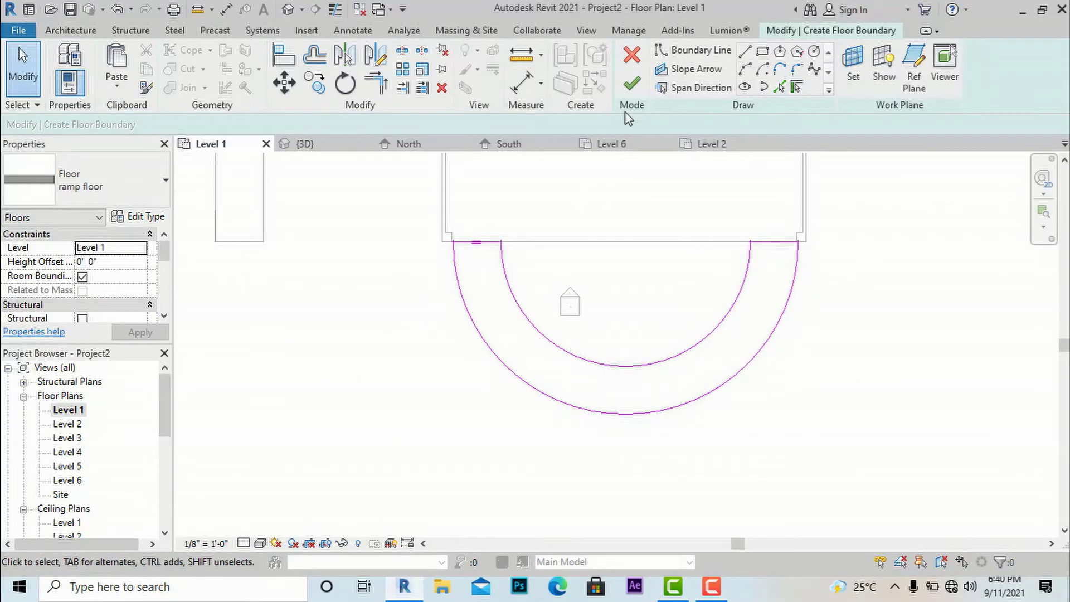
click(644, 92)
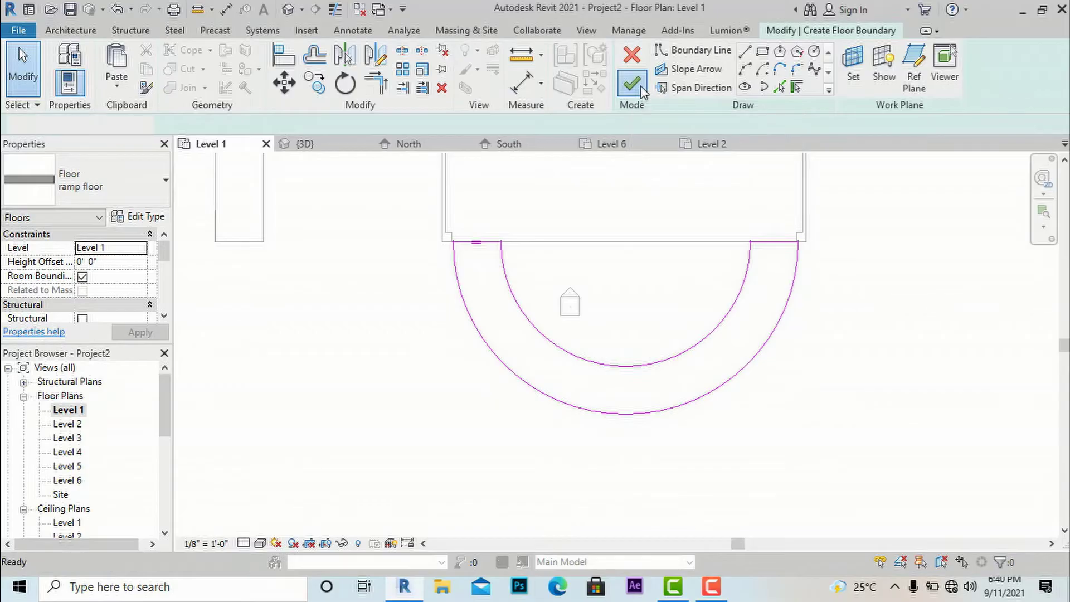
click(628, 167)
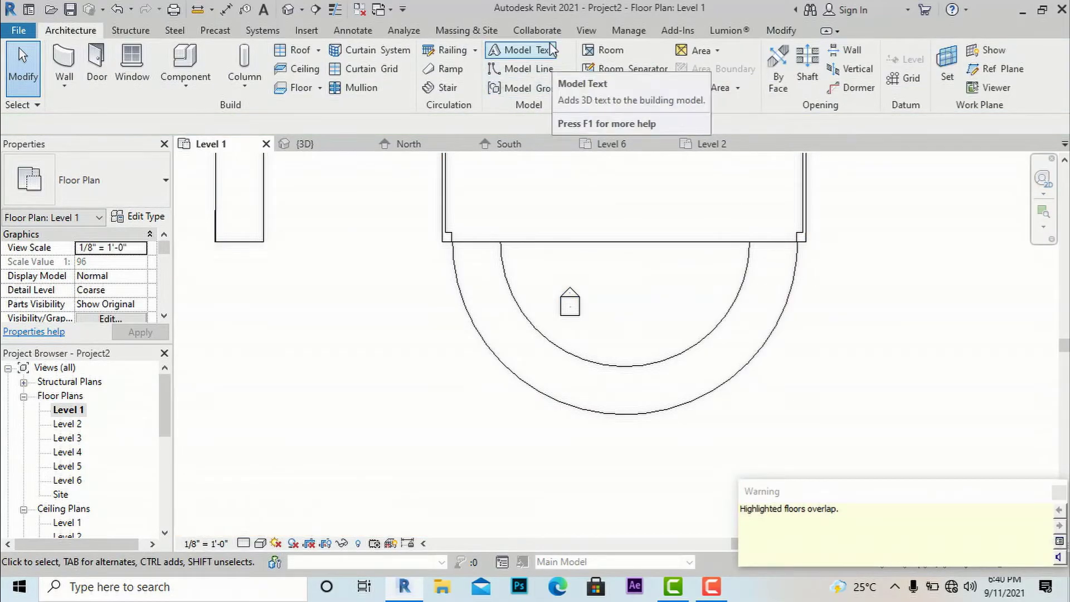
Step: In the 3D view, modify the curved floor's sub-elements to raise its east end edge to an elevation of 10'
click(586, 30)
click(441, 58)
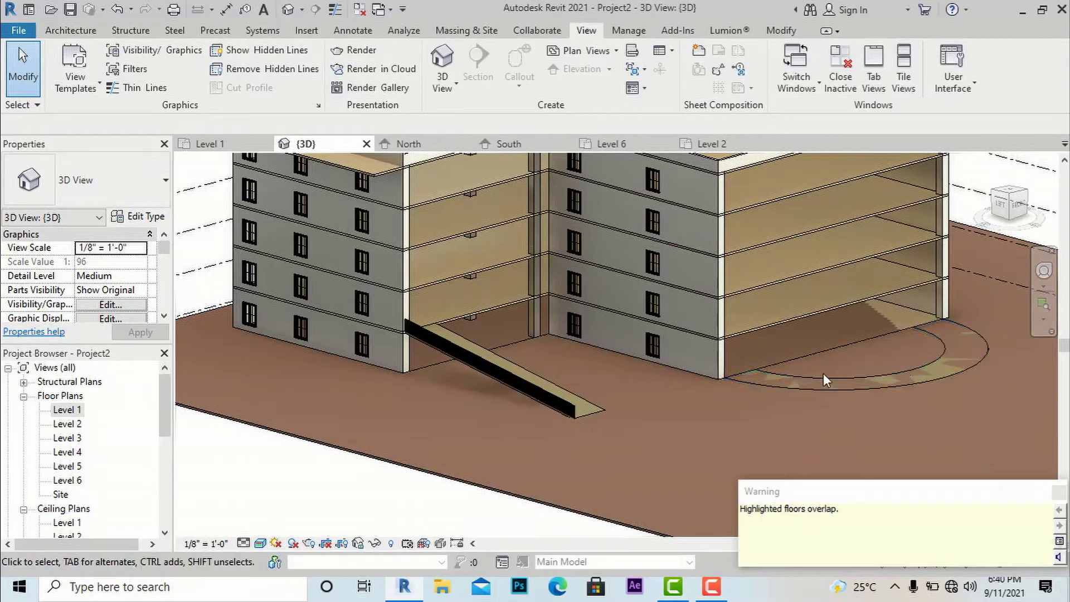
click(536, 374)
click(983, 349)
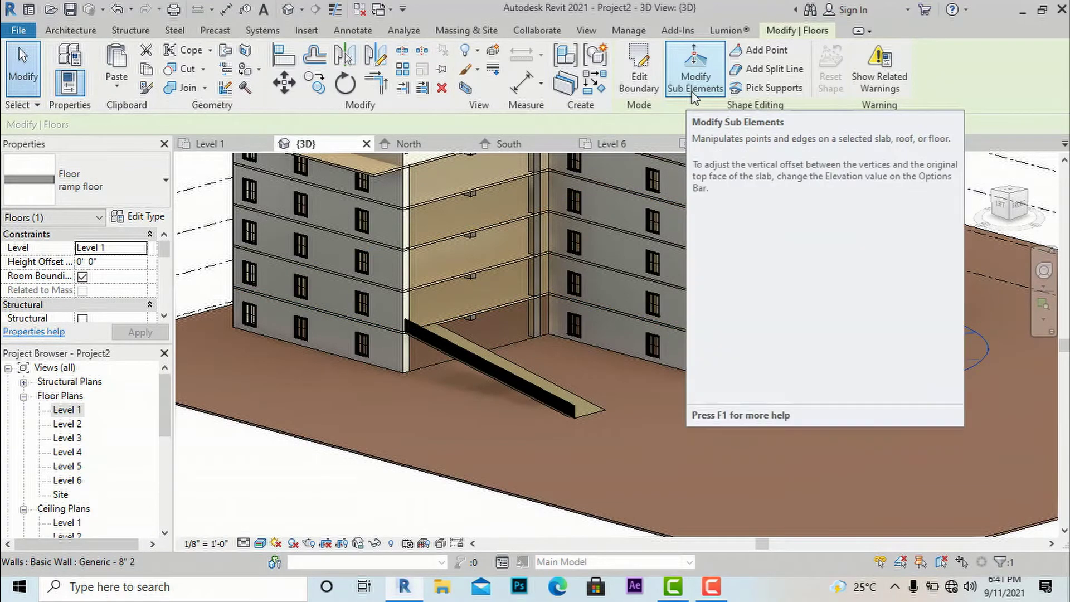
click(694, 94)
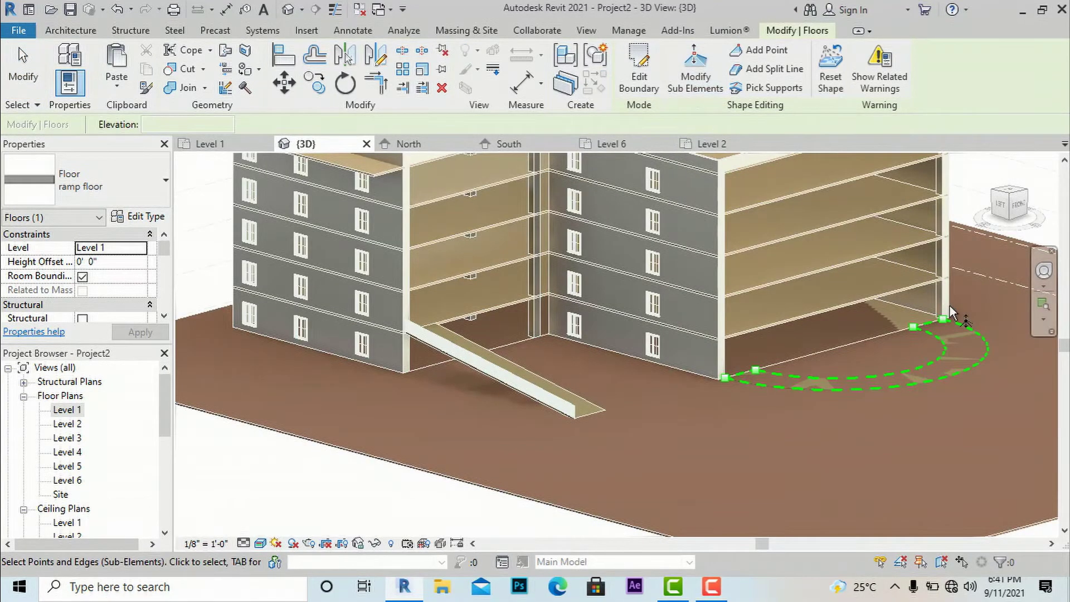
scroll(951, 312, up, 2)
click(920, 334)
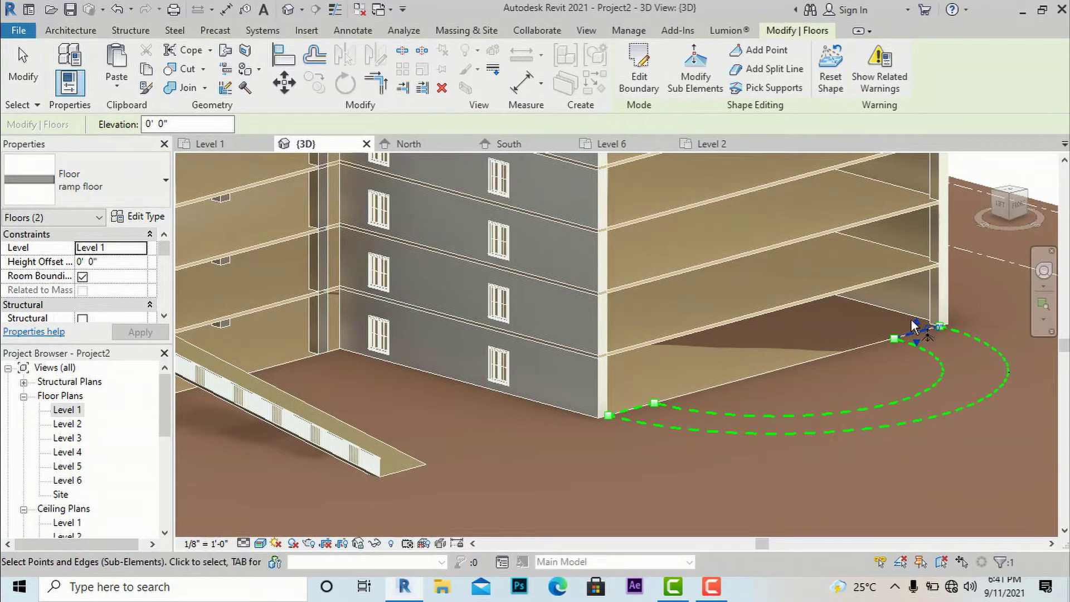
click(934, 327)
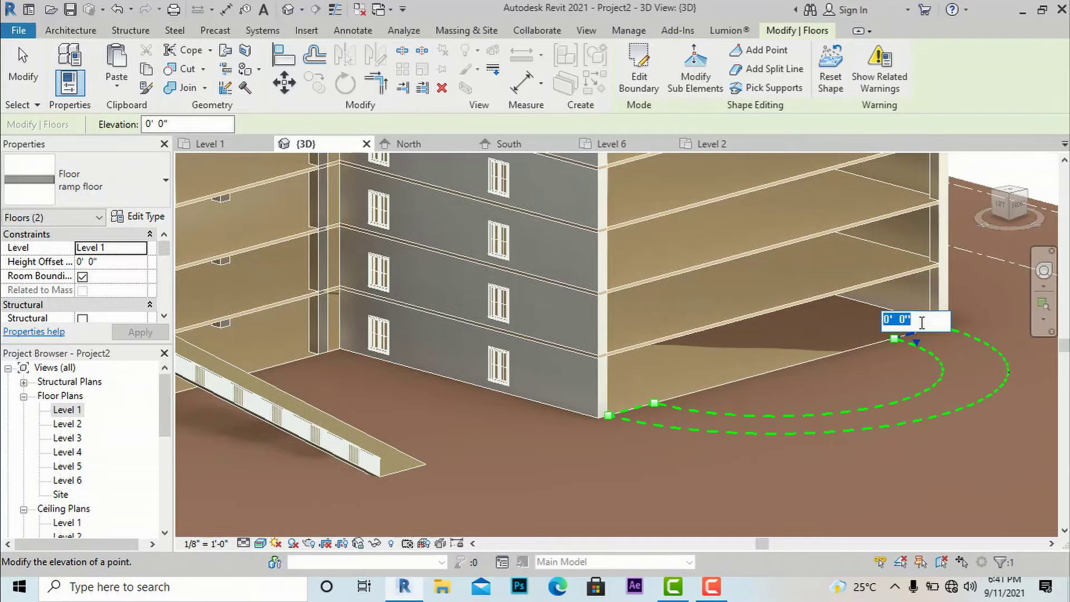
text(10')
key(Return)
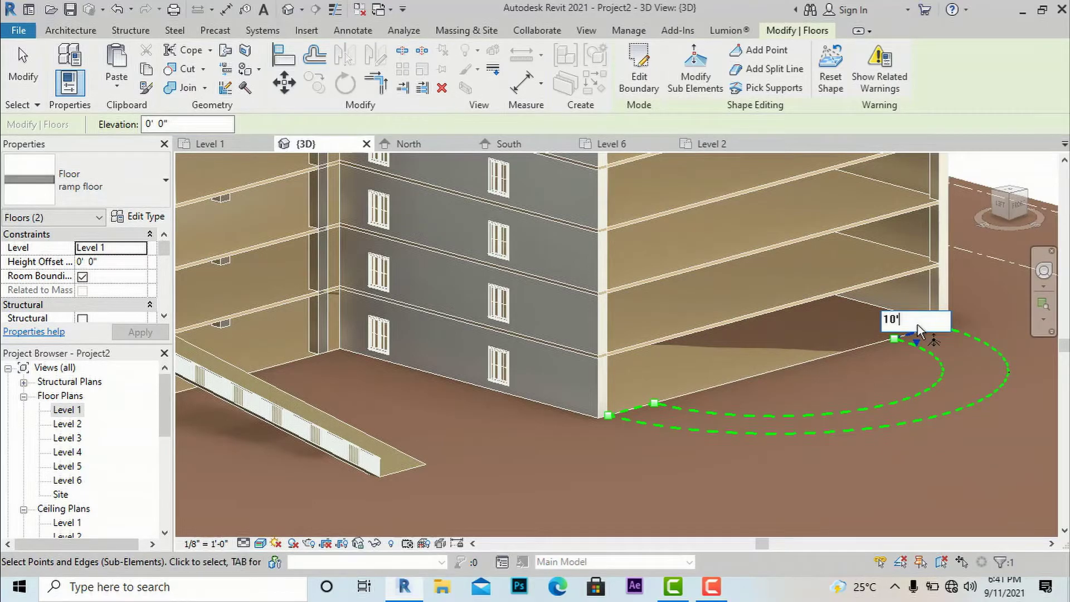
click(891, 447)
shift+middle_drag(900, 428, 745, 400)
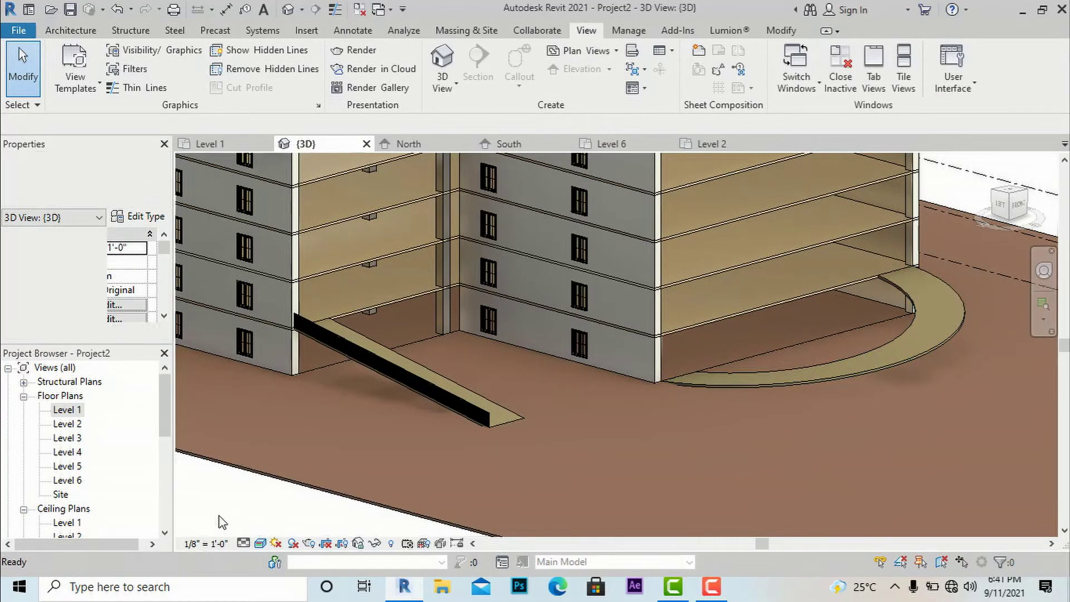
Step: Start a sketched railing path in the Level 2 floor plan and set its base level to Level 1
double_click(71, 413)
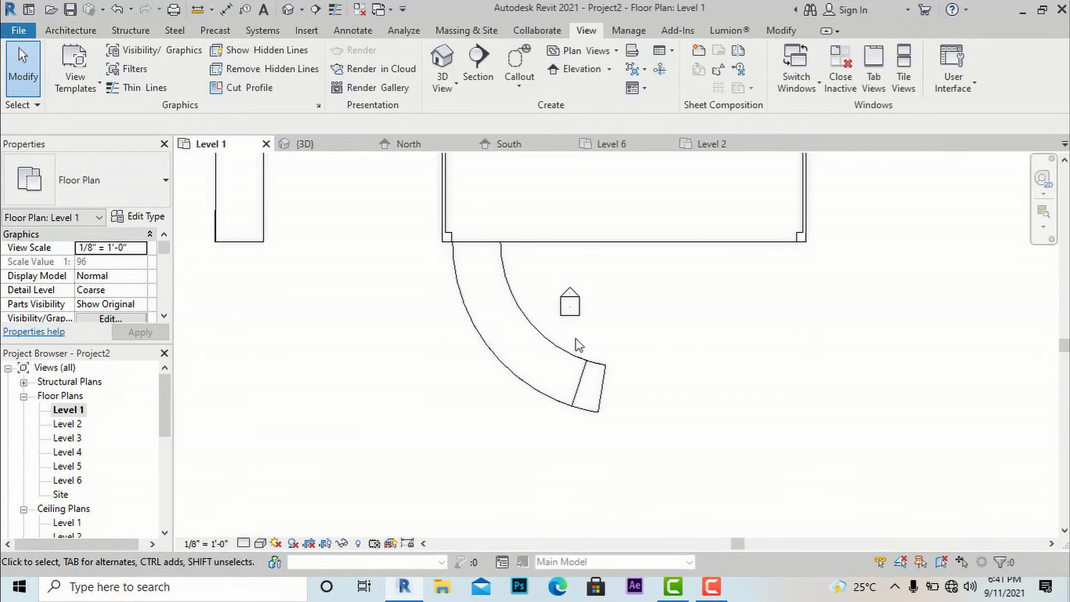
scroll(606, 315, down, 2)
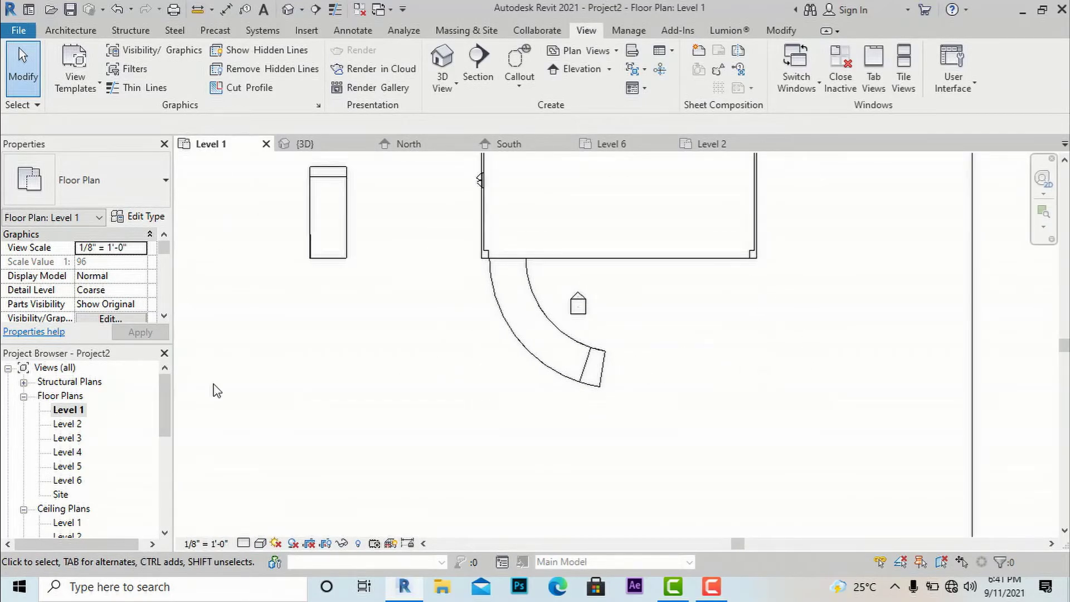
double_click(68, 425)
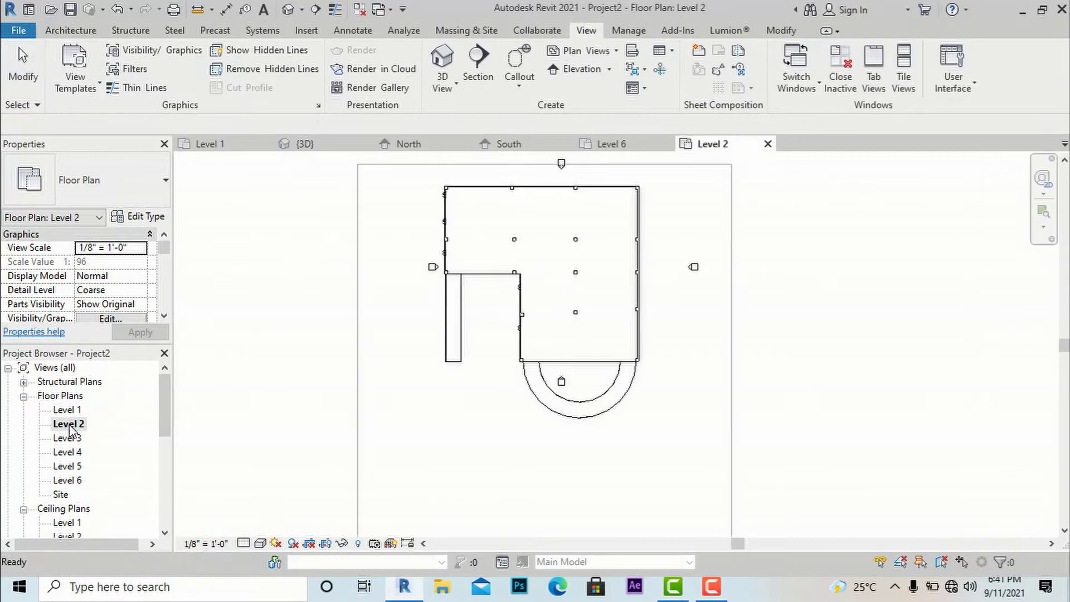
click(71, 31)
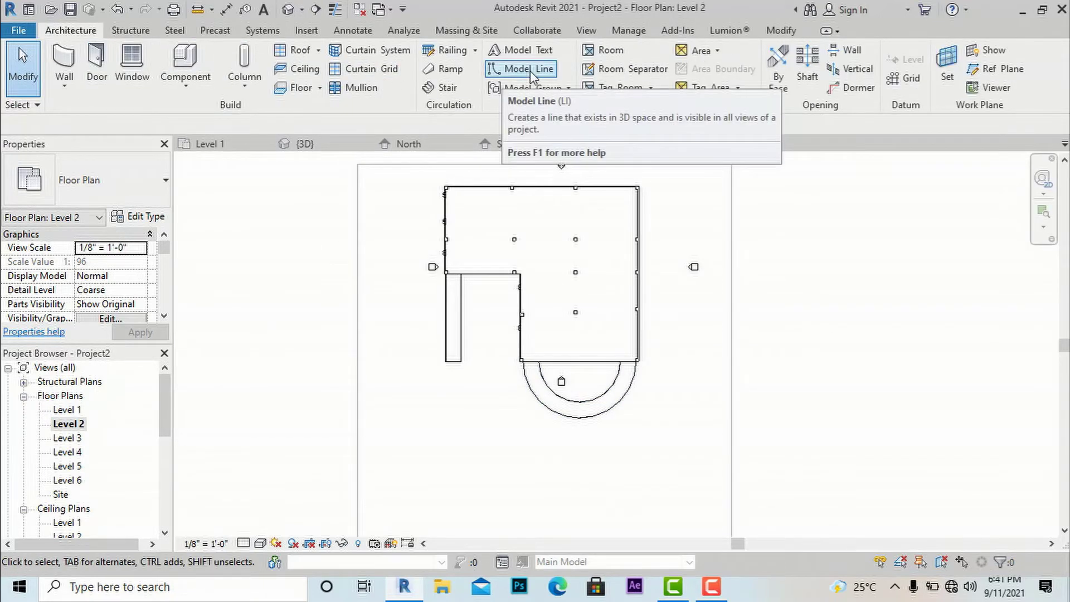
click(453, 52)
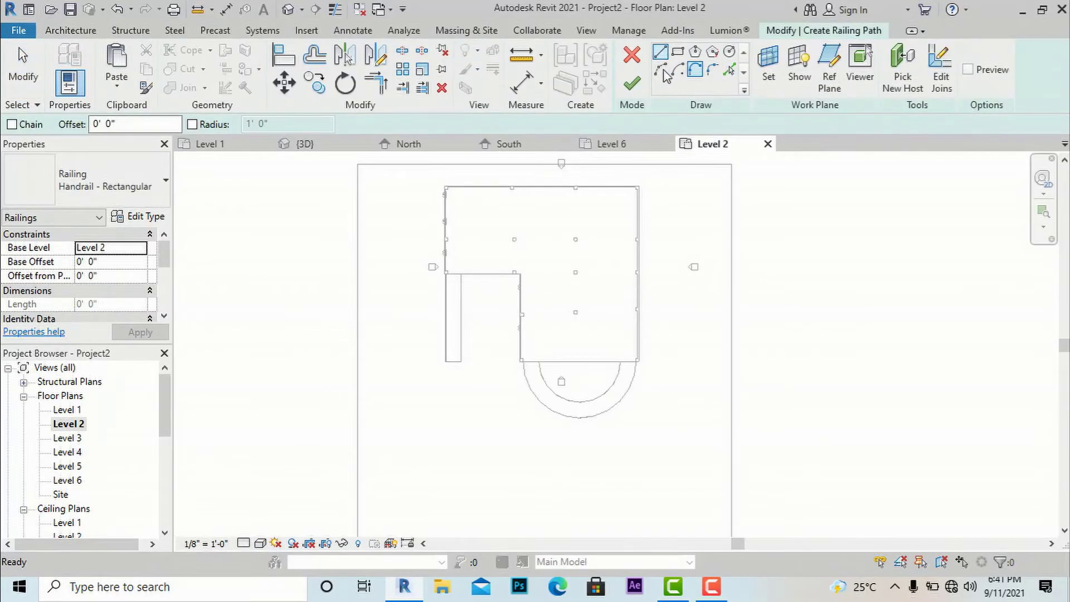
click(662, 71)
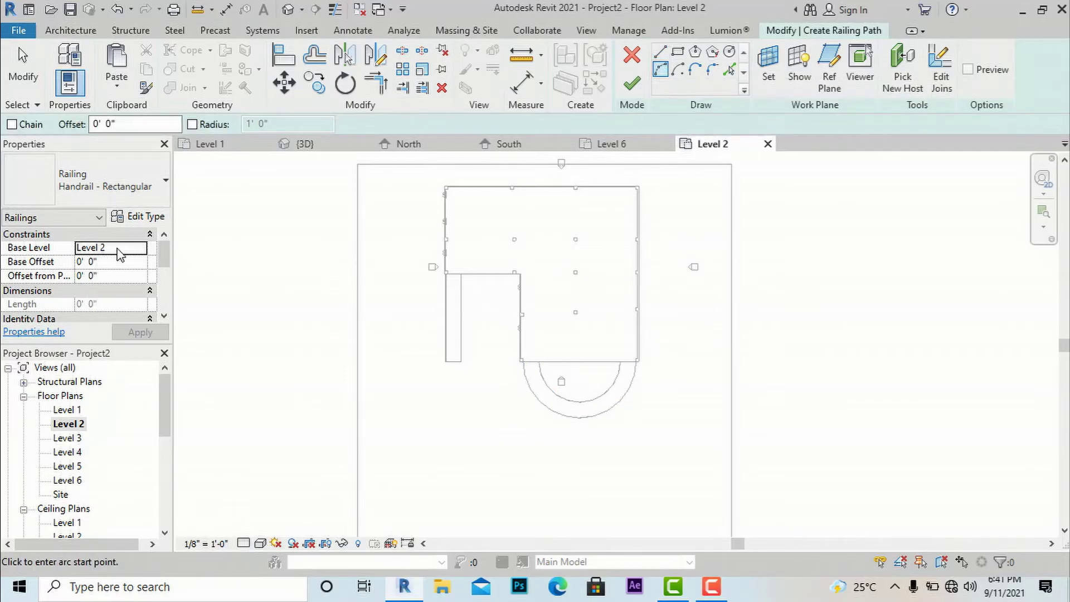
click(134, 256)
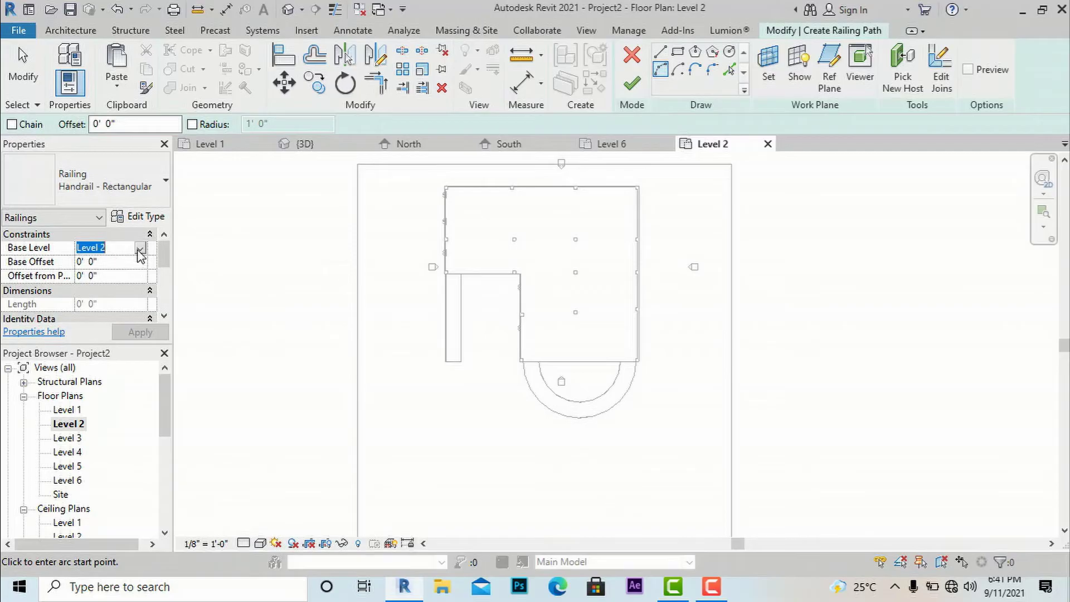
click(140, 250)
click(102, 275)
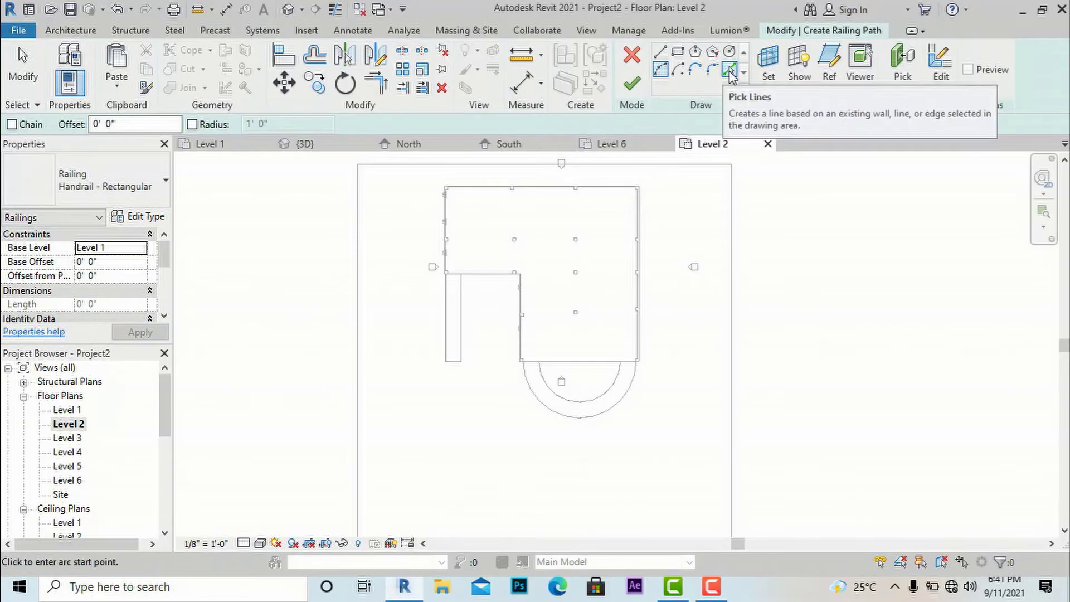
Step: Pick the curved ramp's outer arc edge as the railing path and finish the sketch
click(729, 70)
click(584, 419)
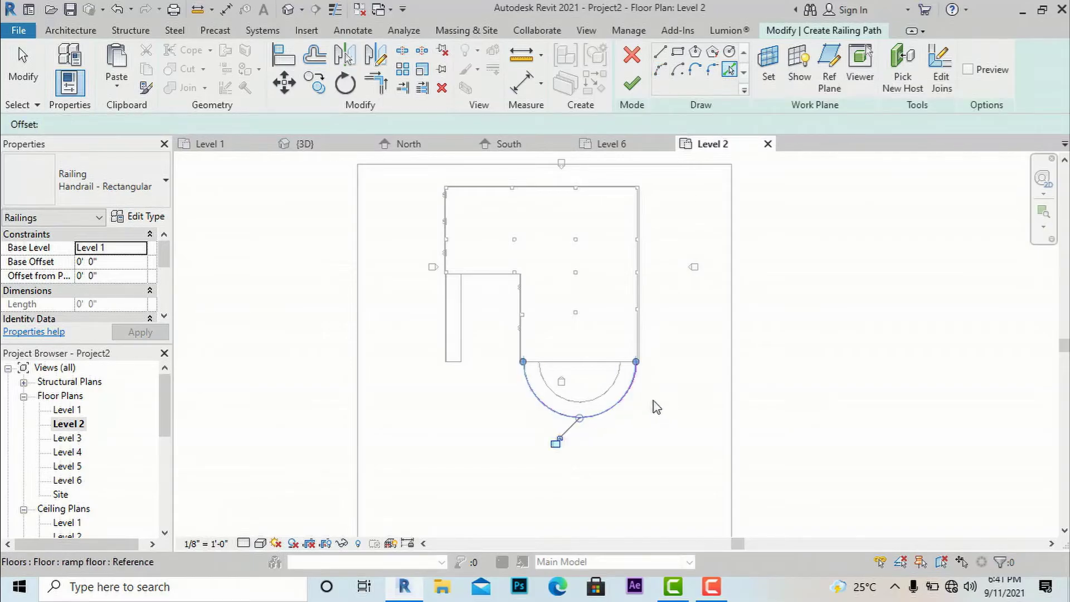
scroll(619, 433, up, 3)
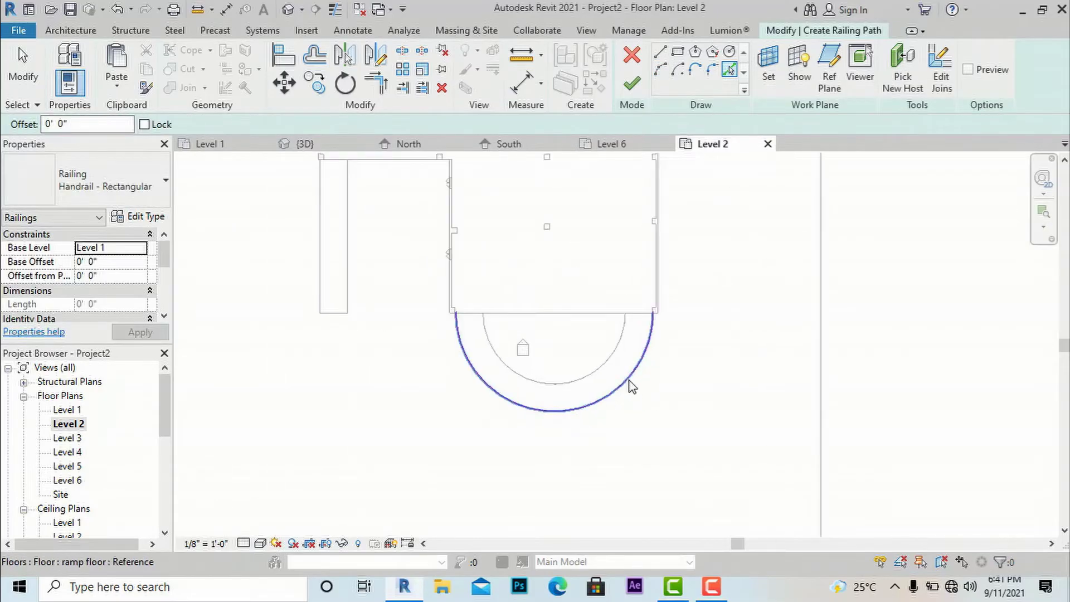
click(634, 89)
key(Escape)
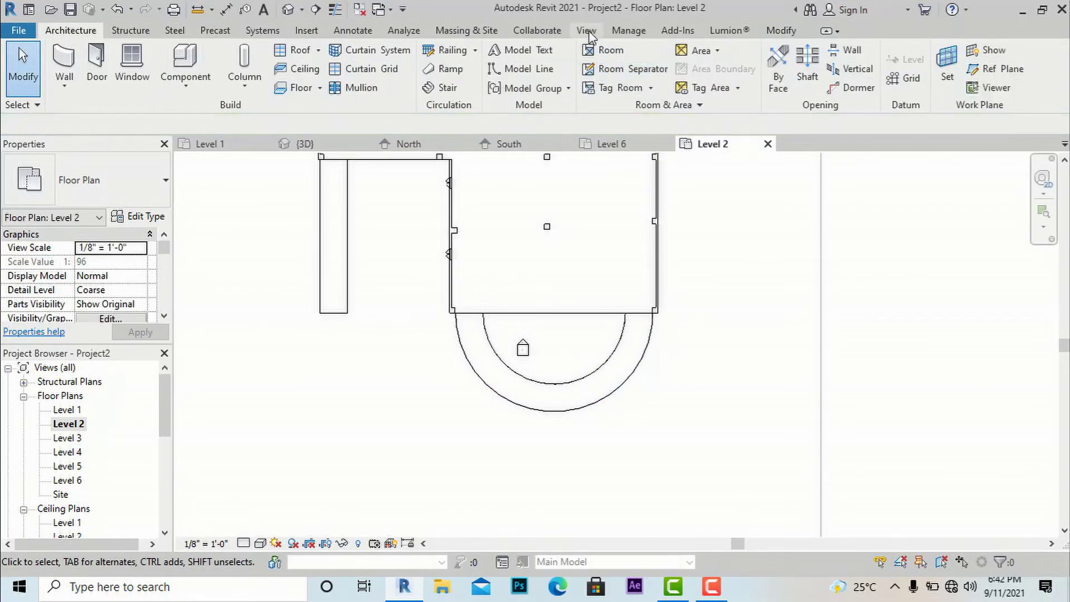
Step: In the 3D view, assign the curved ramp floor as the new host of its outer railing
click(586, 31)
click(443, 58)
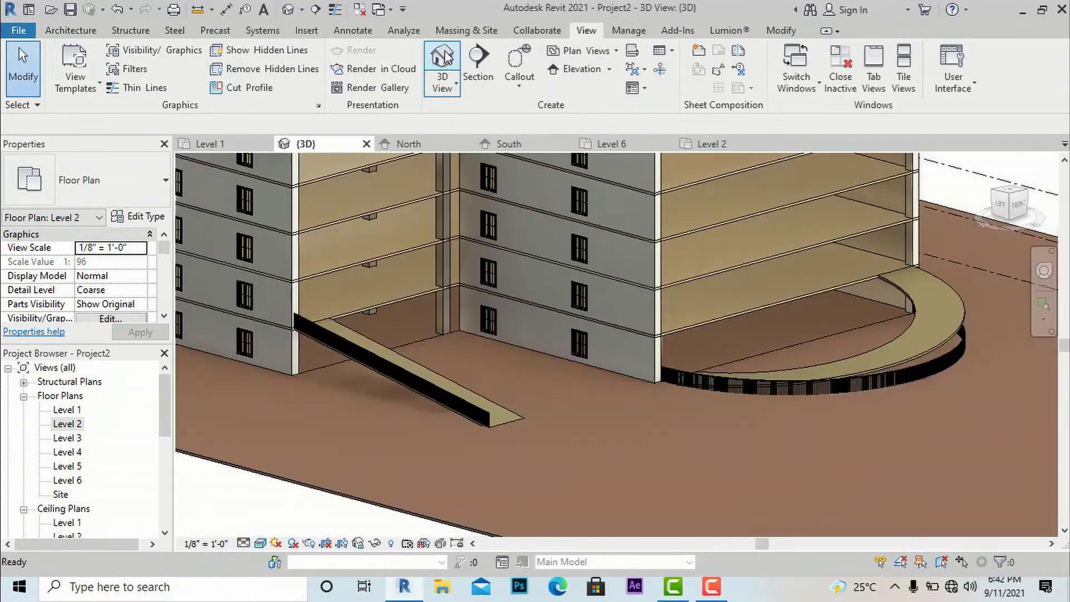
scroll(550, 355, down, 3)
scroll(935, 368, up, 2)
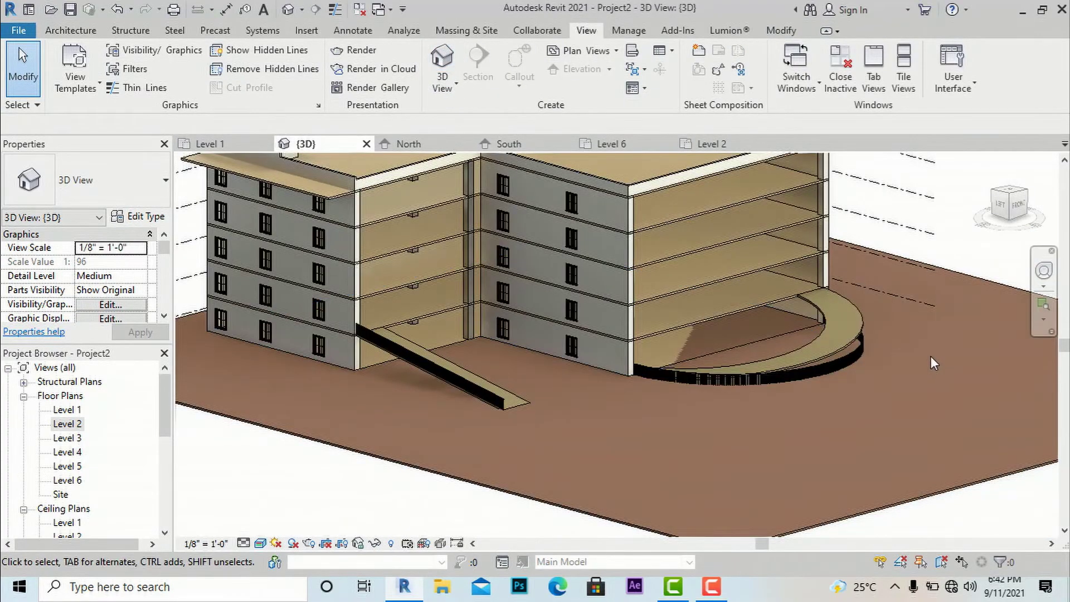
scroll(920, 362, up, 2)
click(811, 370)
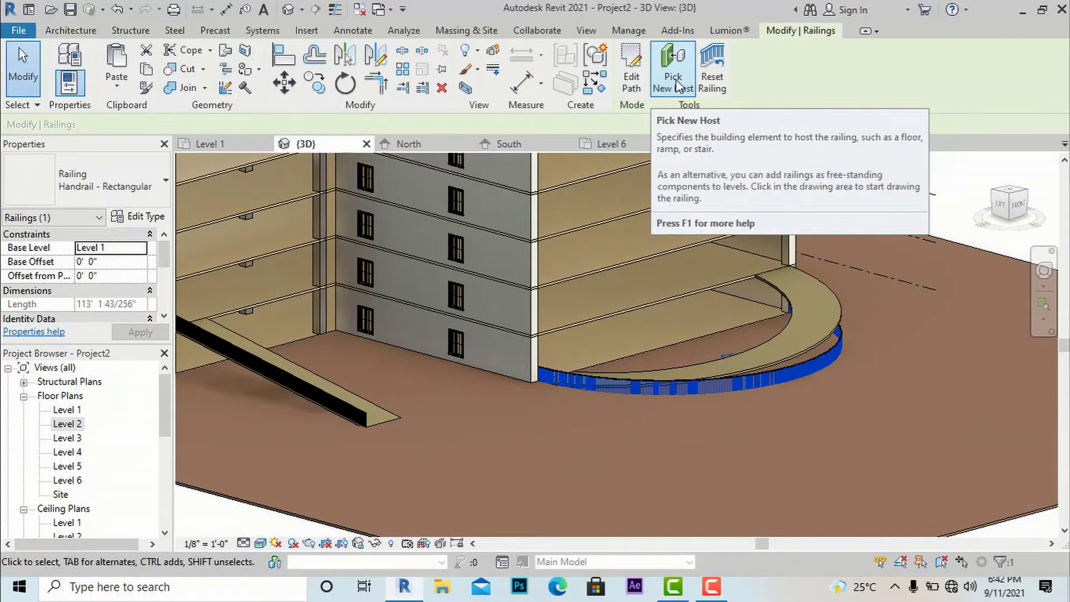
click(676, 86)
click(846, 303)
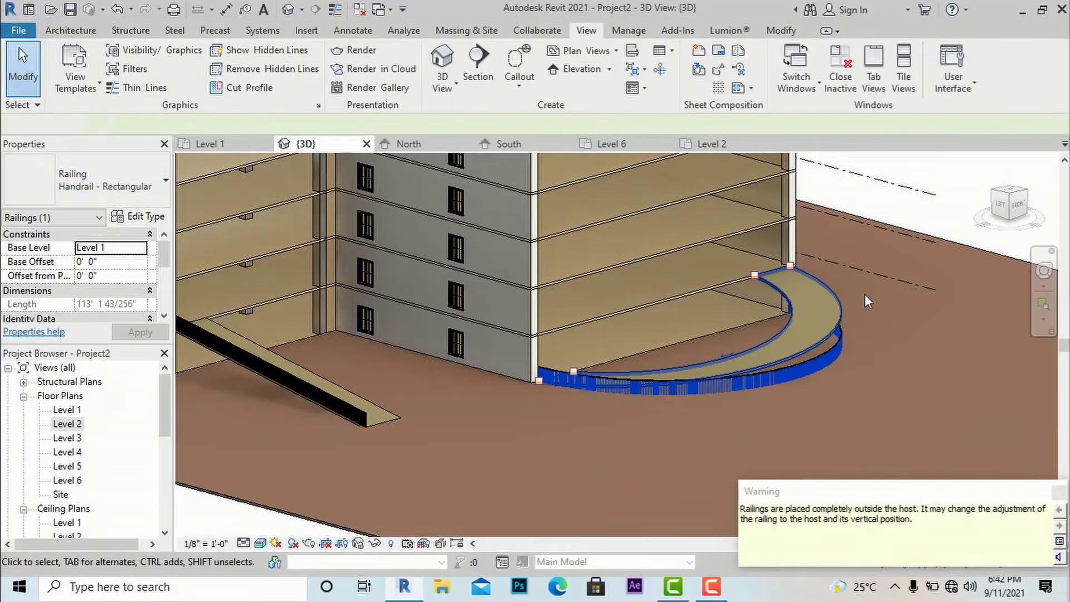
Step: Edit the path of the curved ramp's outer railing in the Level 1 floor plan
key(Escape)
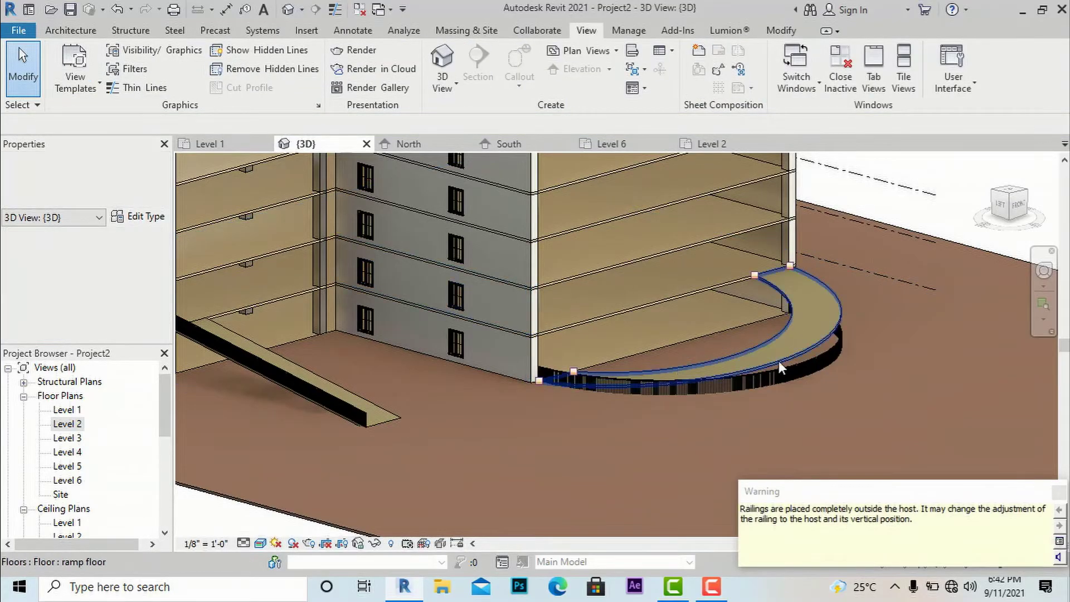
scroll(779, 363, up, 2)
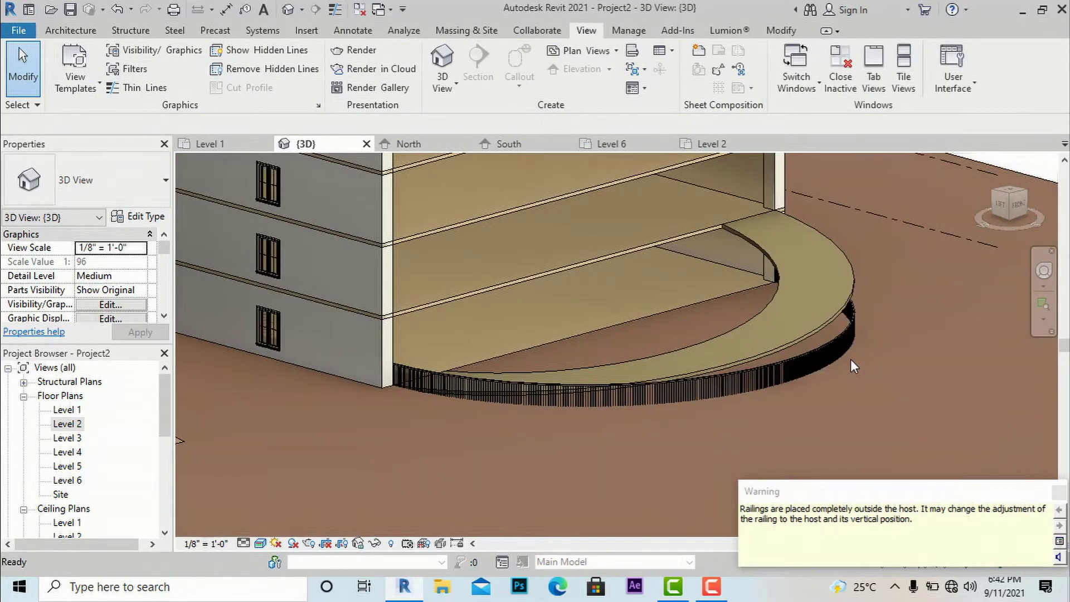
scroll(848, 359, down, 2)
scroll(791, 301, down, 2)
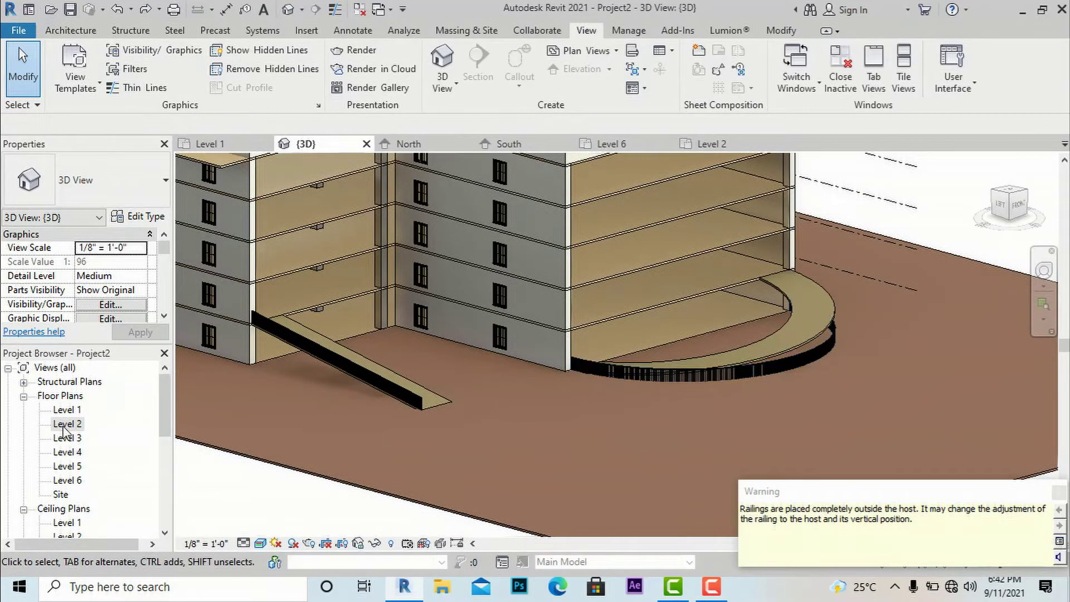
click(759, 372)
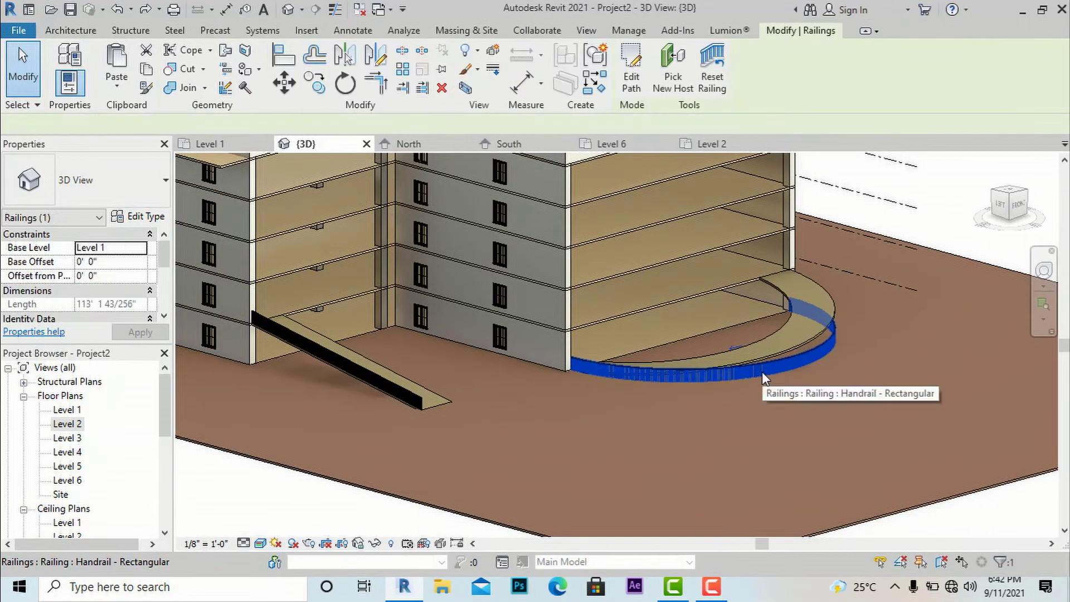
click(632, 81)
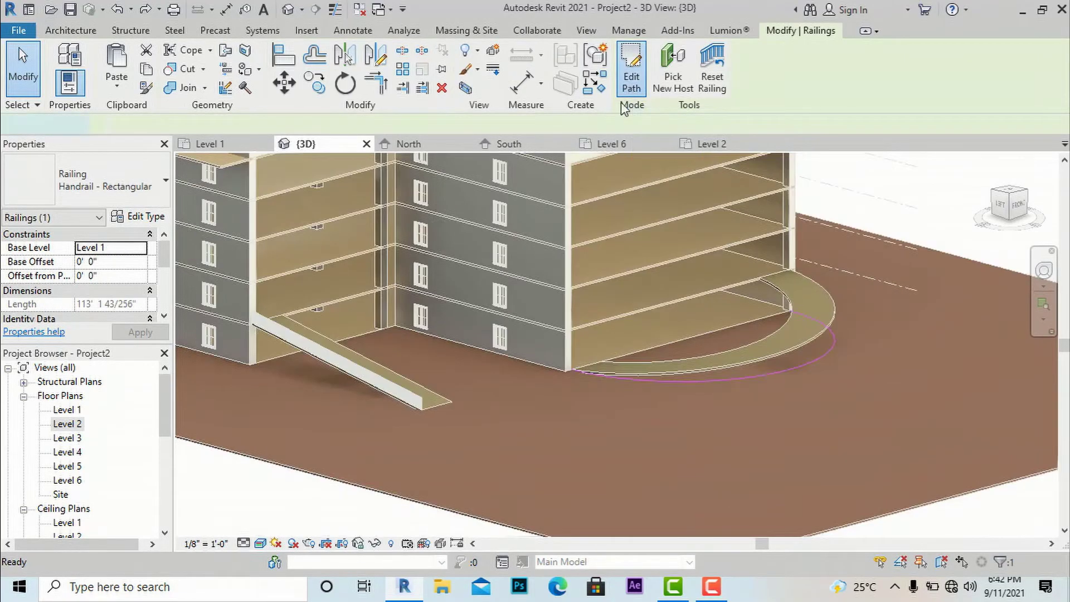
double_click(68, 411)
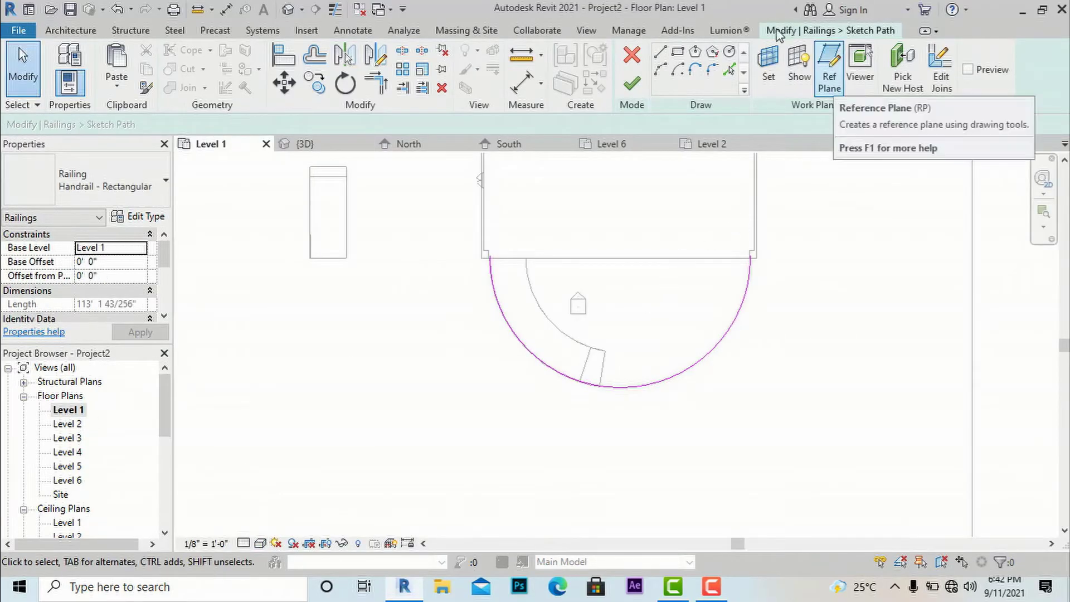
Step: Draw a 1' horizontal path line outward from the railing arc's east end at the corner column
click(662, 53)
scroll(731, 257, up, 5)
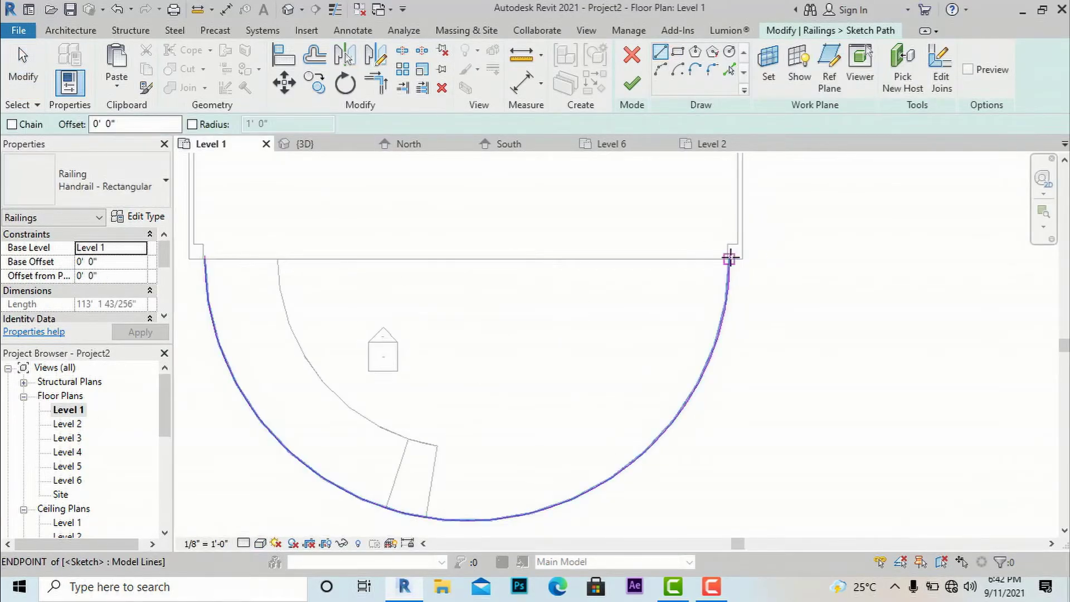
scroll(730, 257, up, 2)
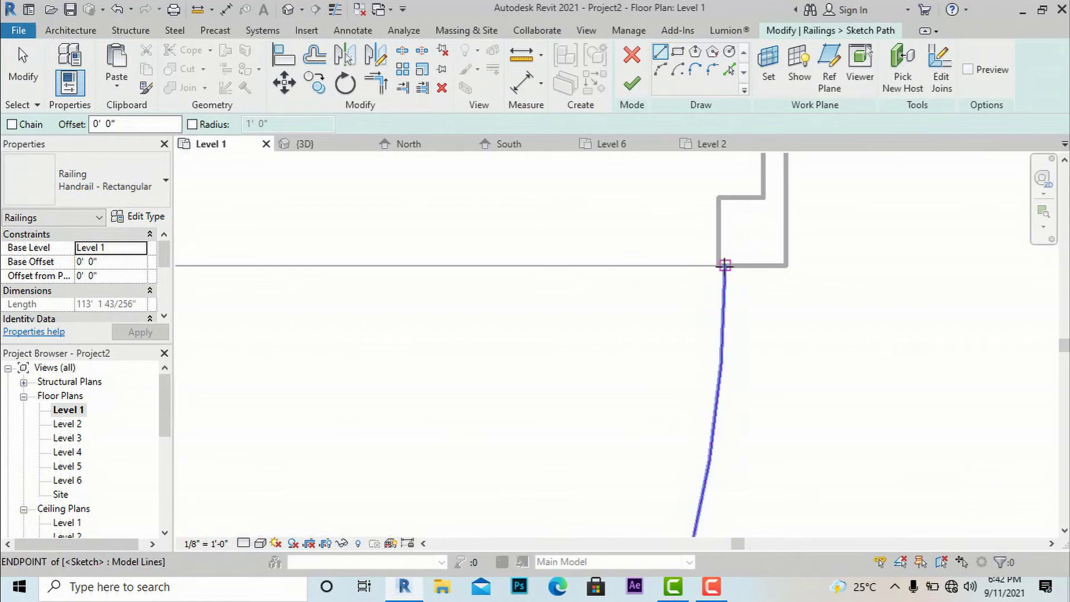
click(725, 266)
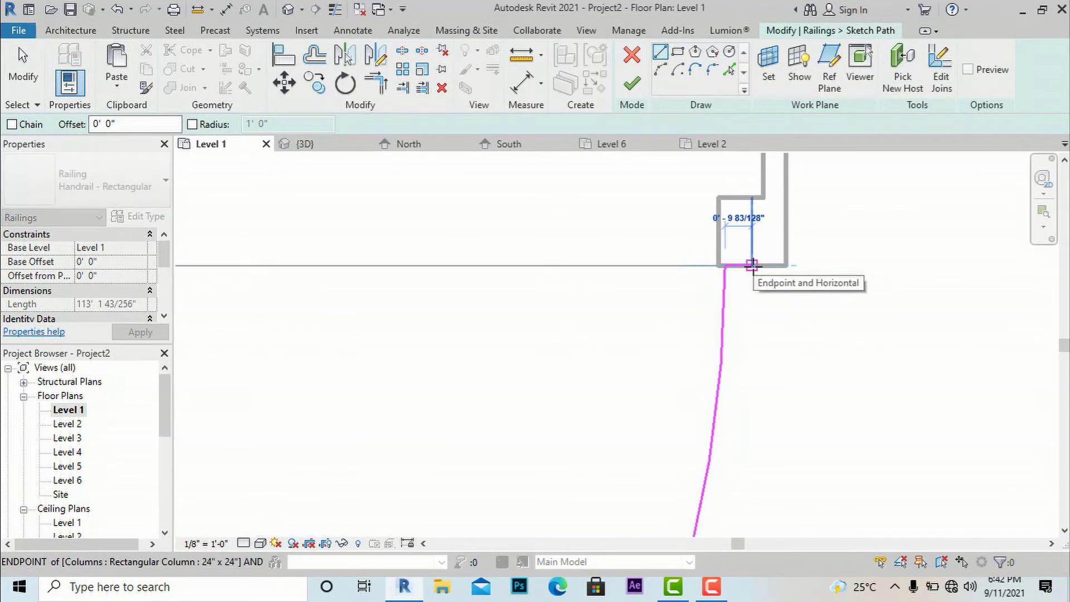
text(1')
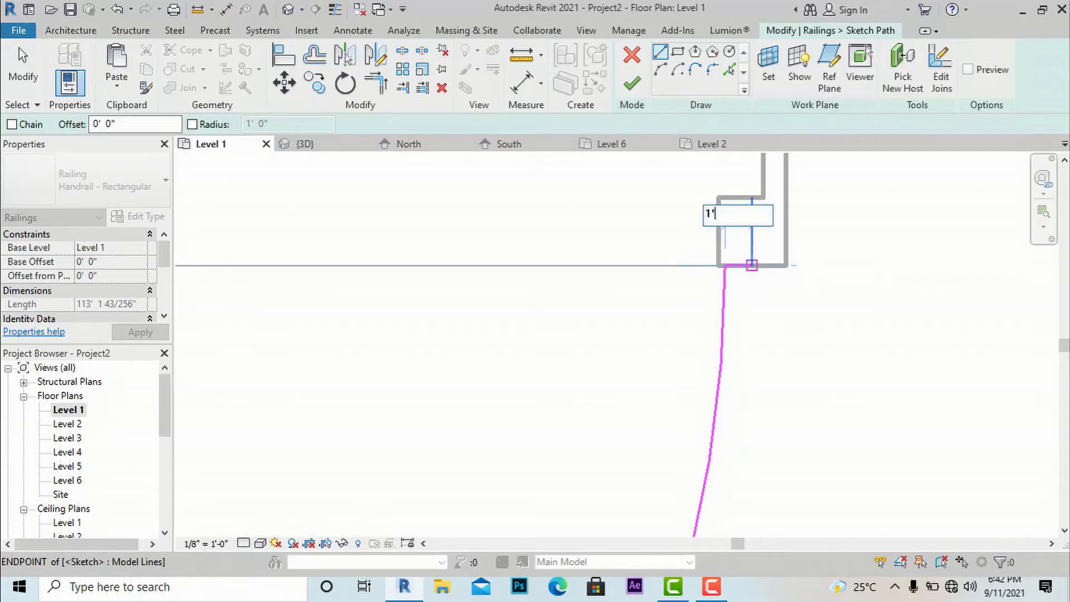
key(Return)
key(Escape)
key(Escape)
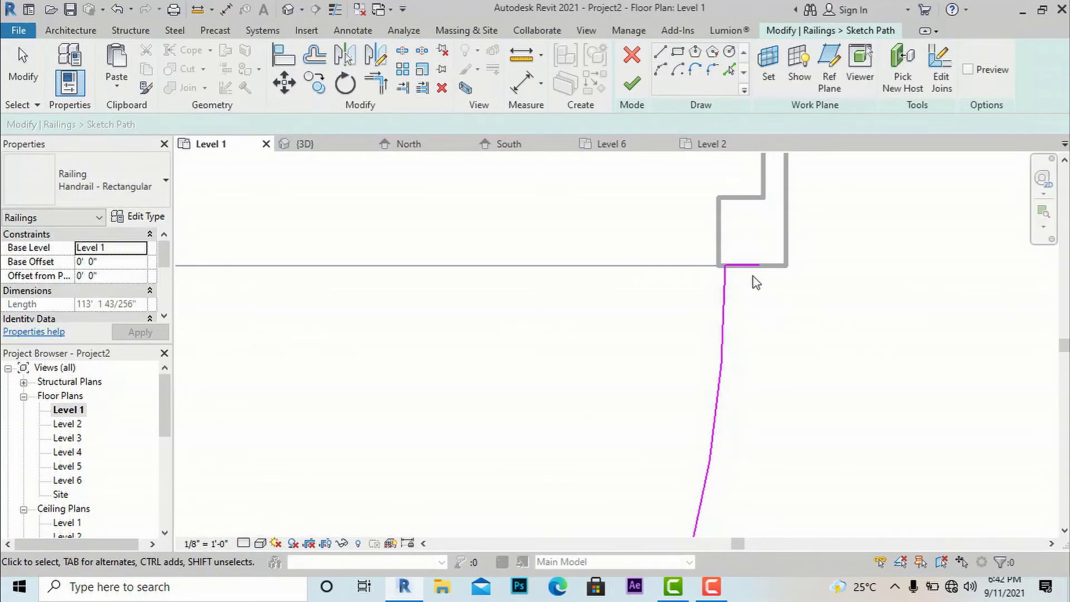
Step: Give the short end segment of the railing path a custom height correction of 10'
scroll(719, 240, down, 4)
scroll(755, 272, down, 4)
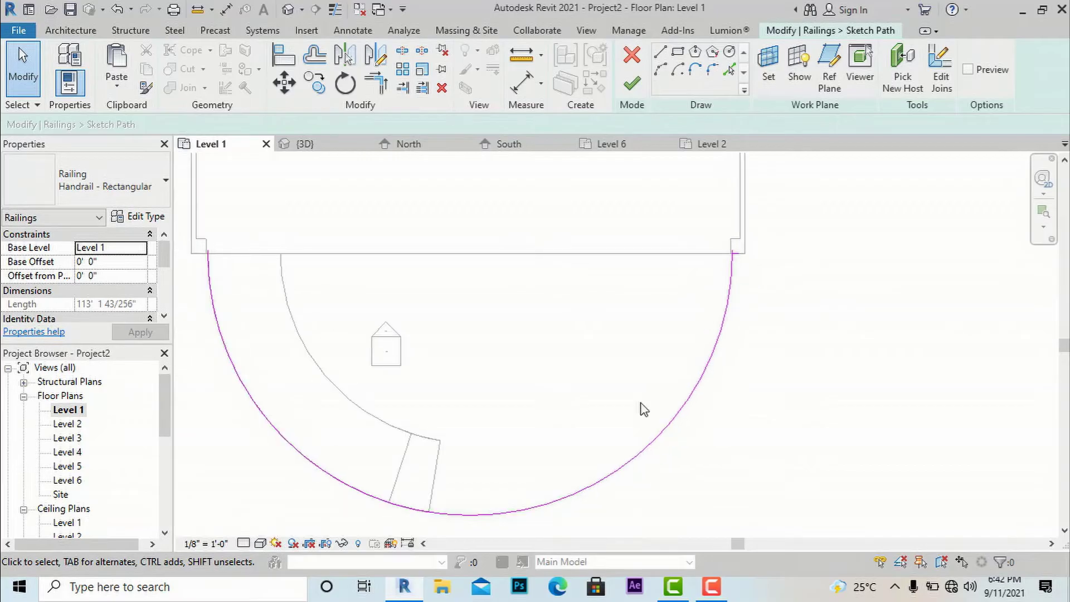
scroll(723, 277, up, 3)
scroll(747, 262, up, 2)
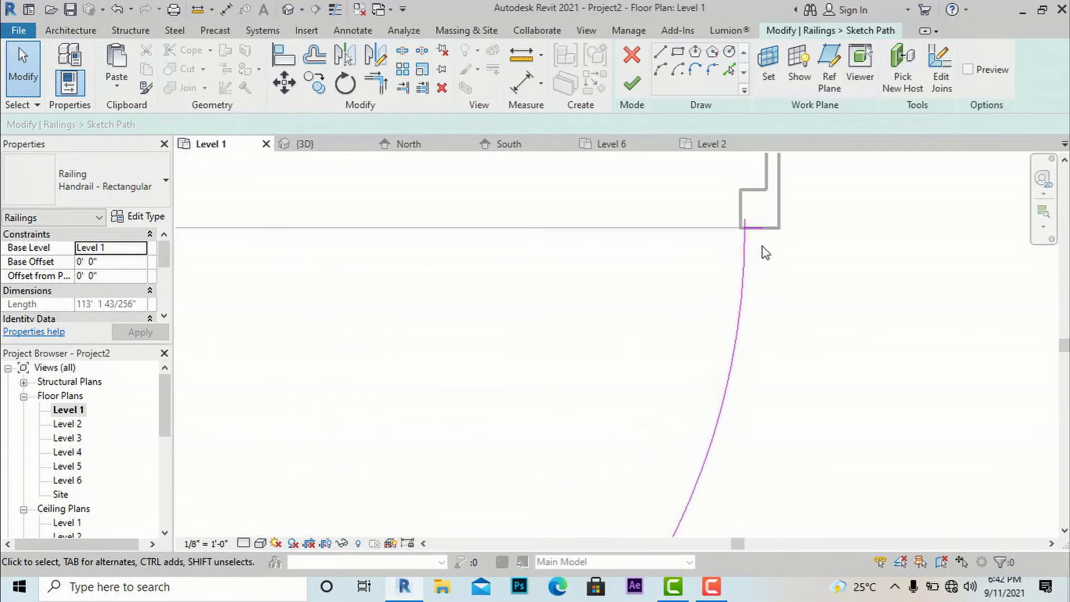
scroll(755, 229, up, 2)
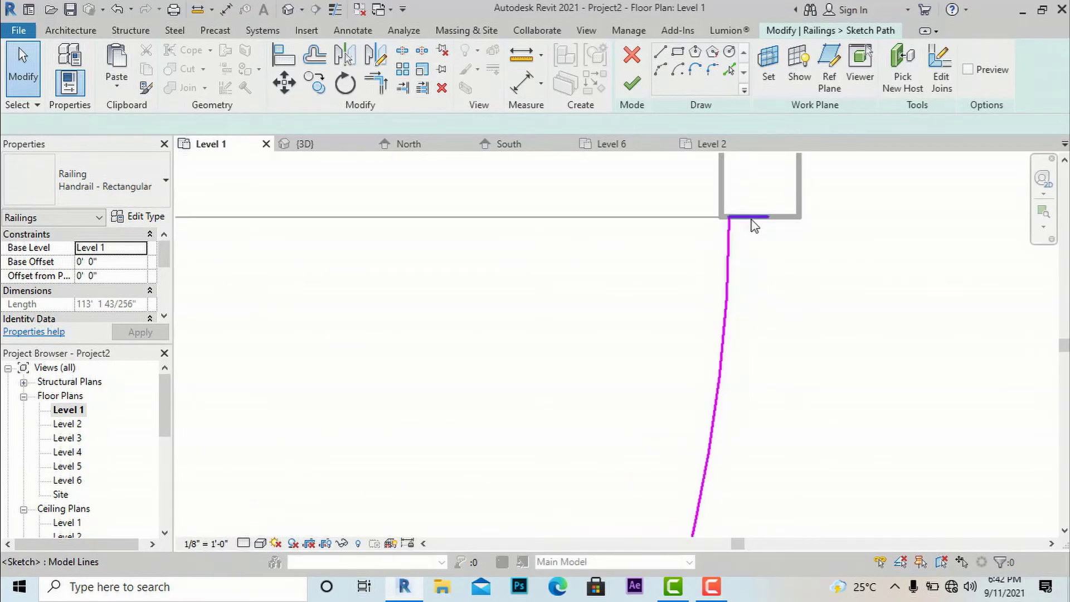
click(753, 223)
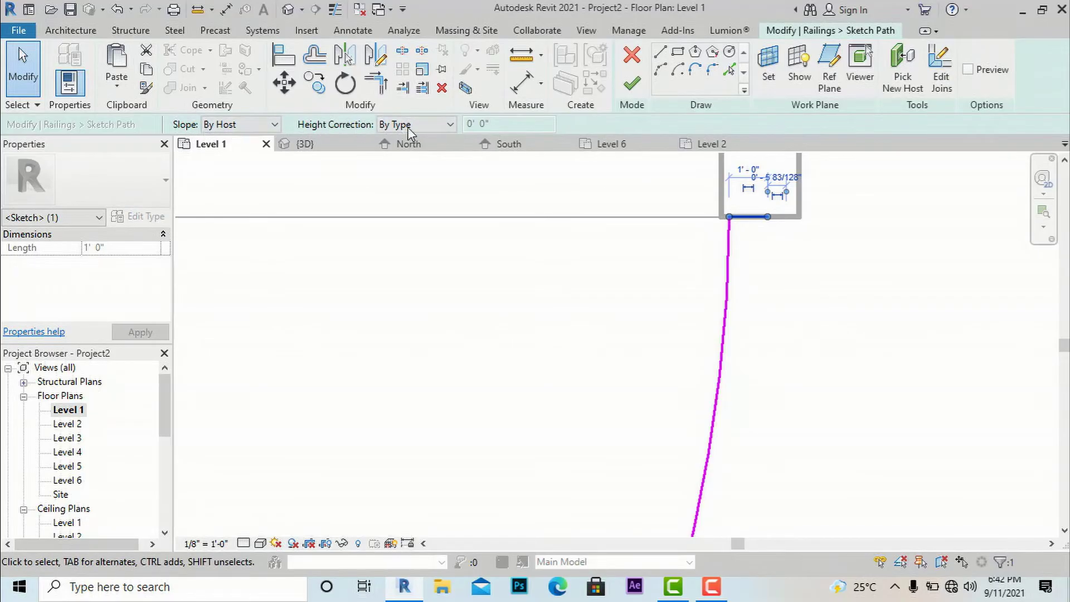
click(434, 125)
click(416, 151)
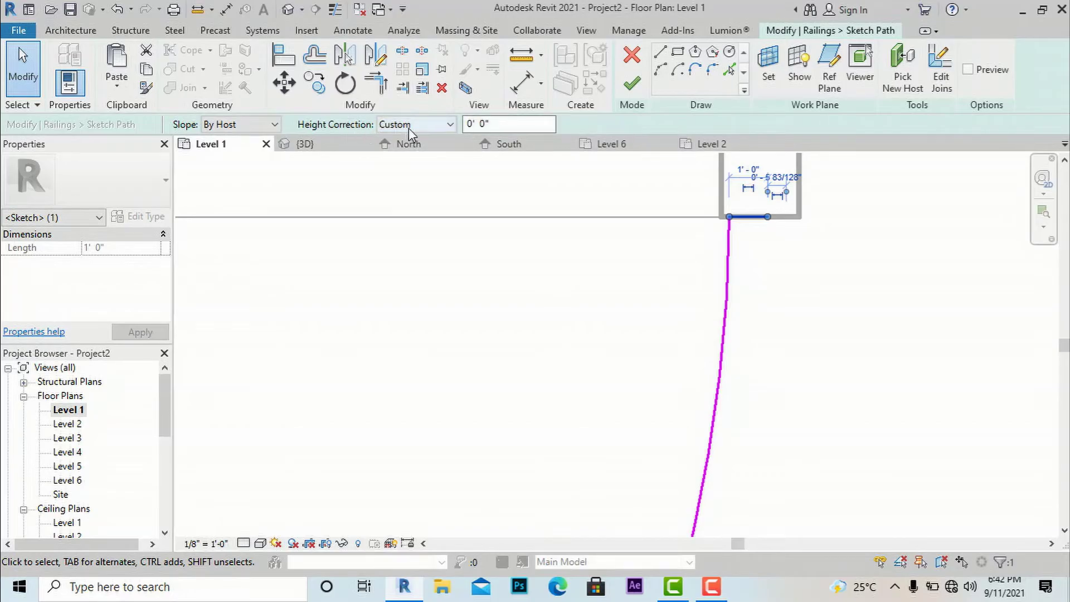
click(484, 123)
double_click(484, 123)
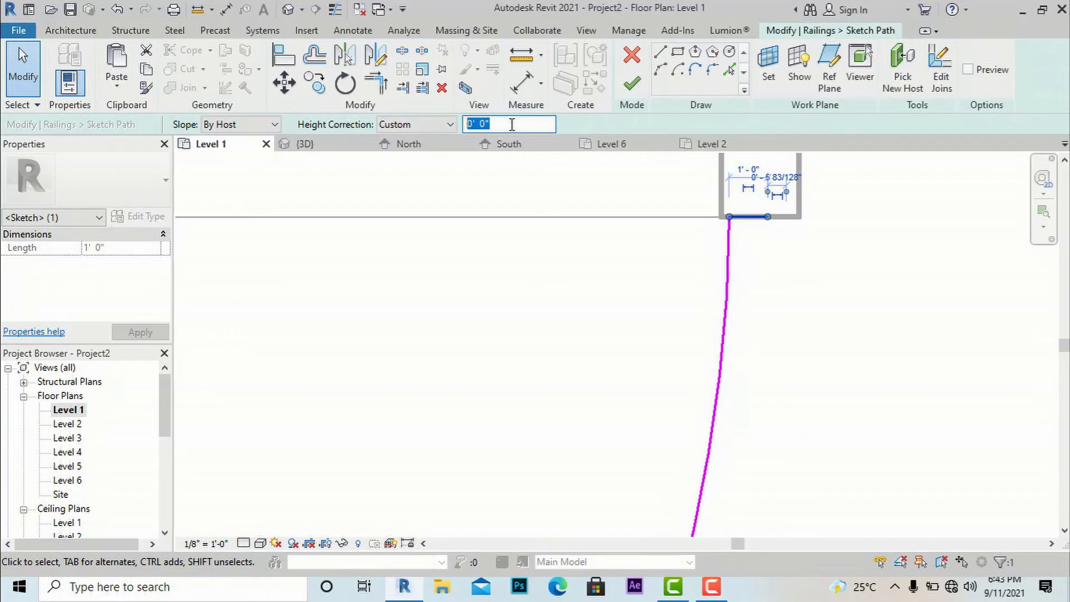
text(10)
Step: Set the slope of the railing path's semicircular arc to Sloped and finish the path sketch
scroll(836, 238, down, 2)
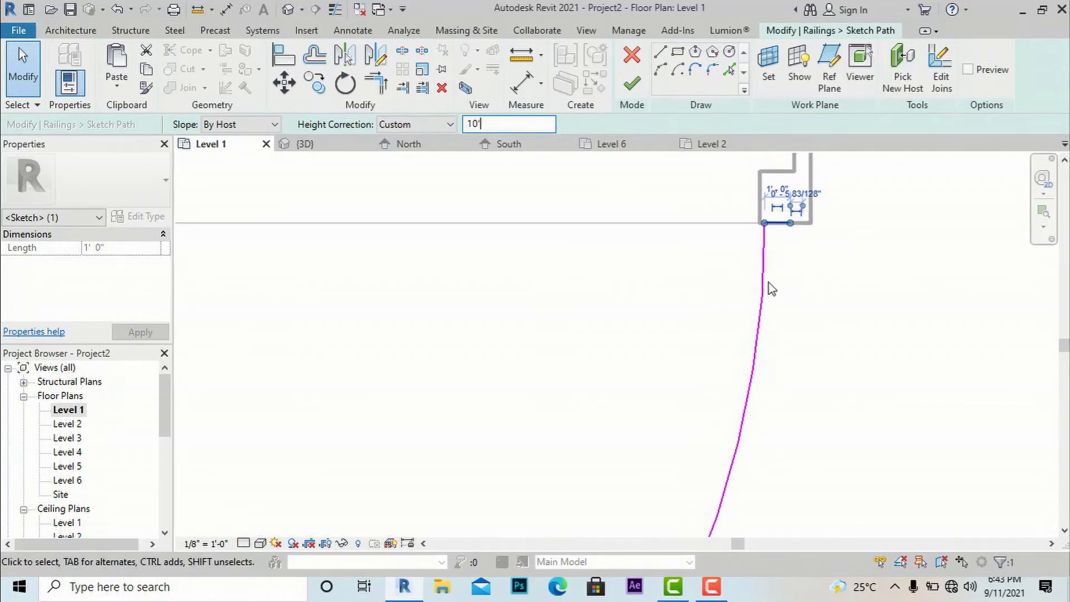
click(769, 283)
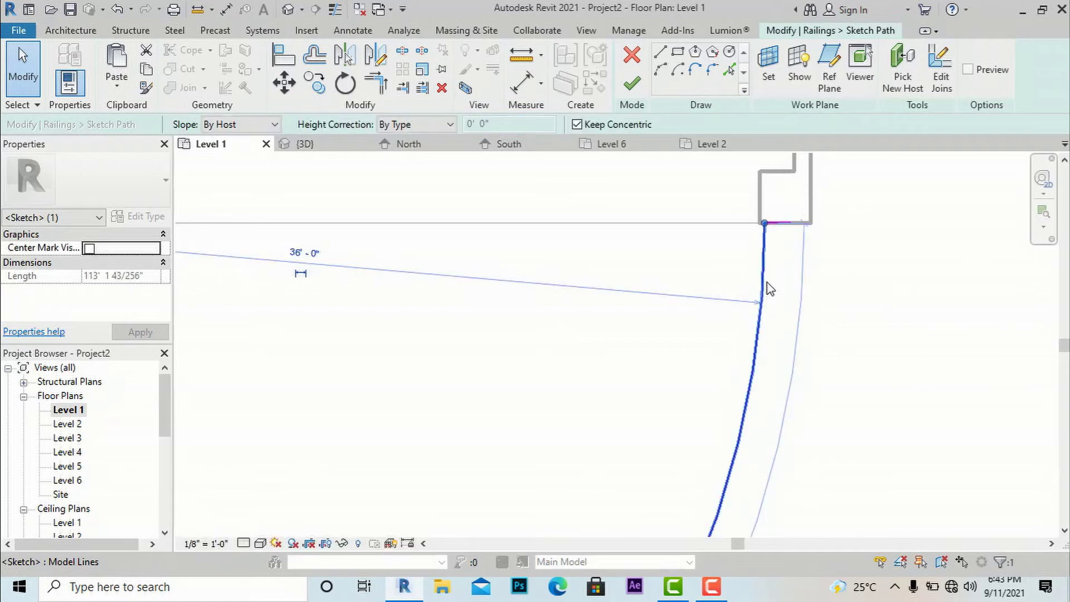
scroll(853, 217, down, 2)
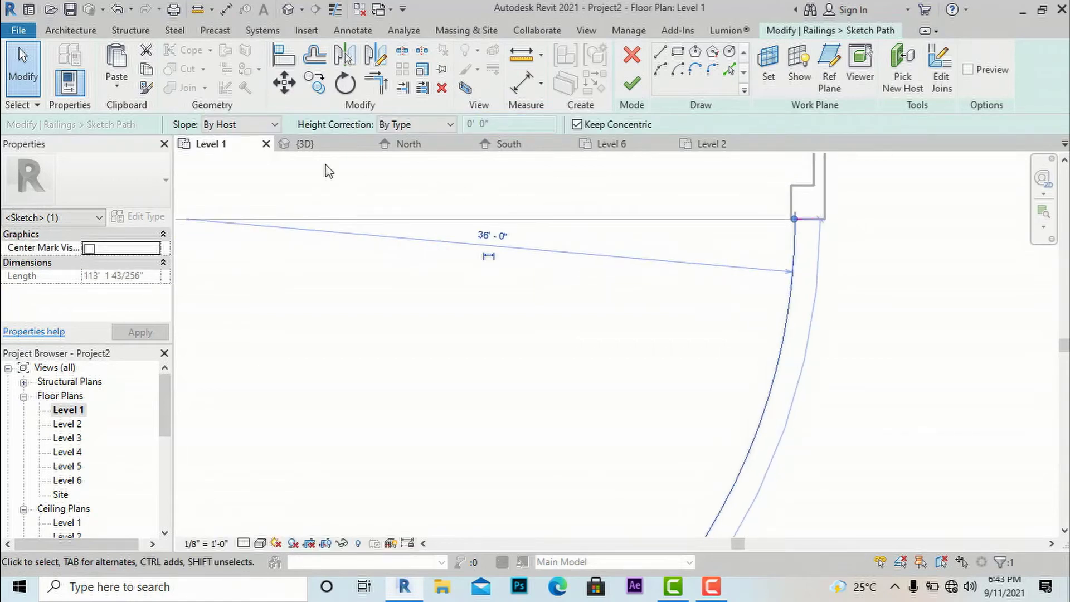
click(235, 128)
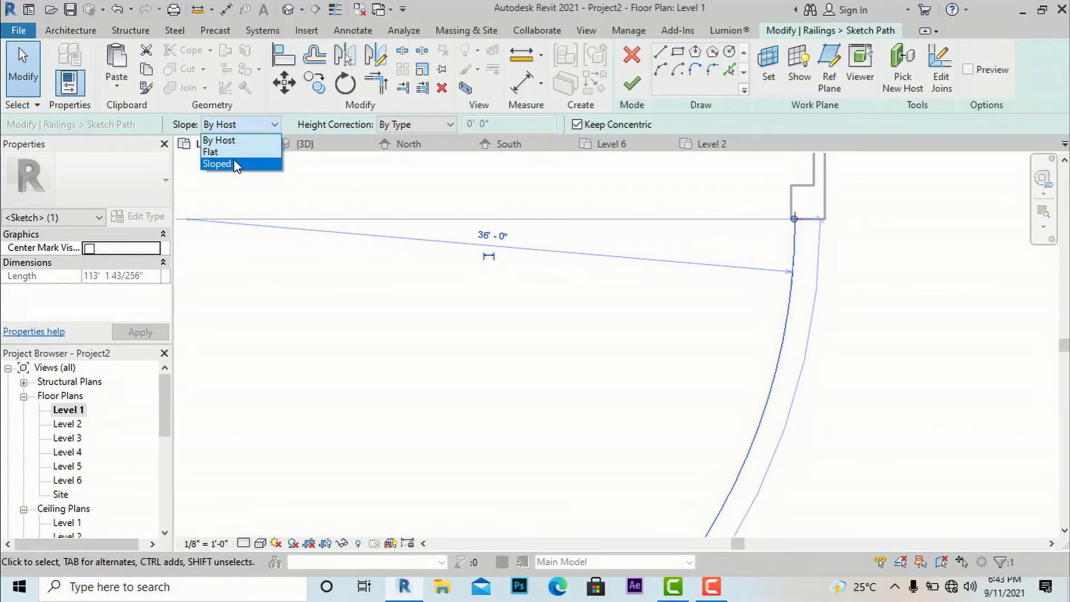
click(234, 164)
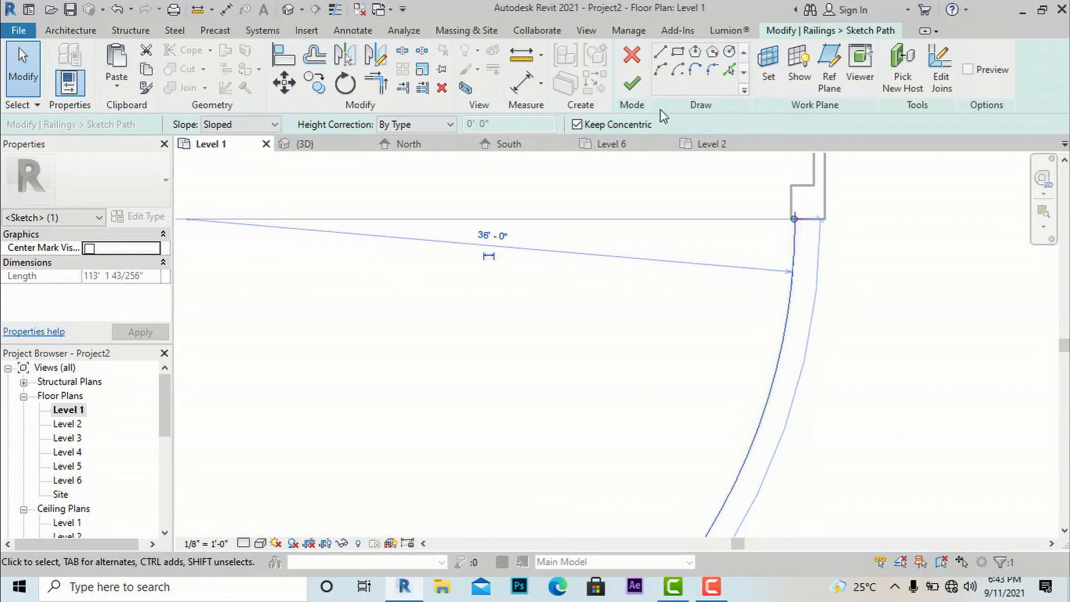
scroll(792, 195, down, 3)
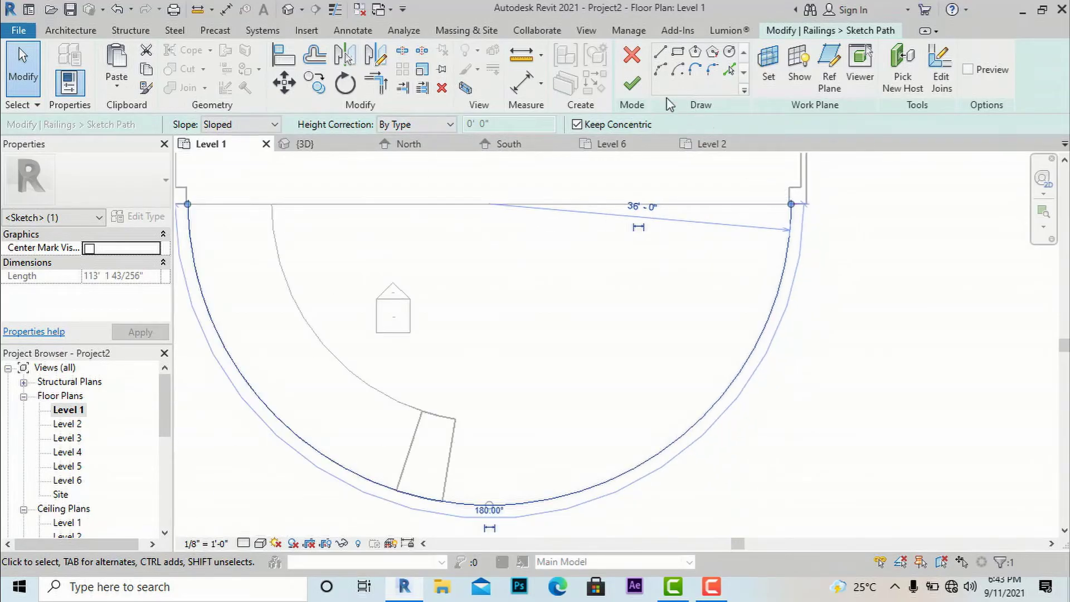
click(633, 84)
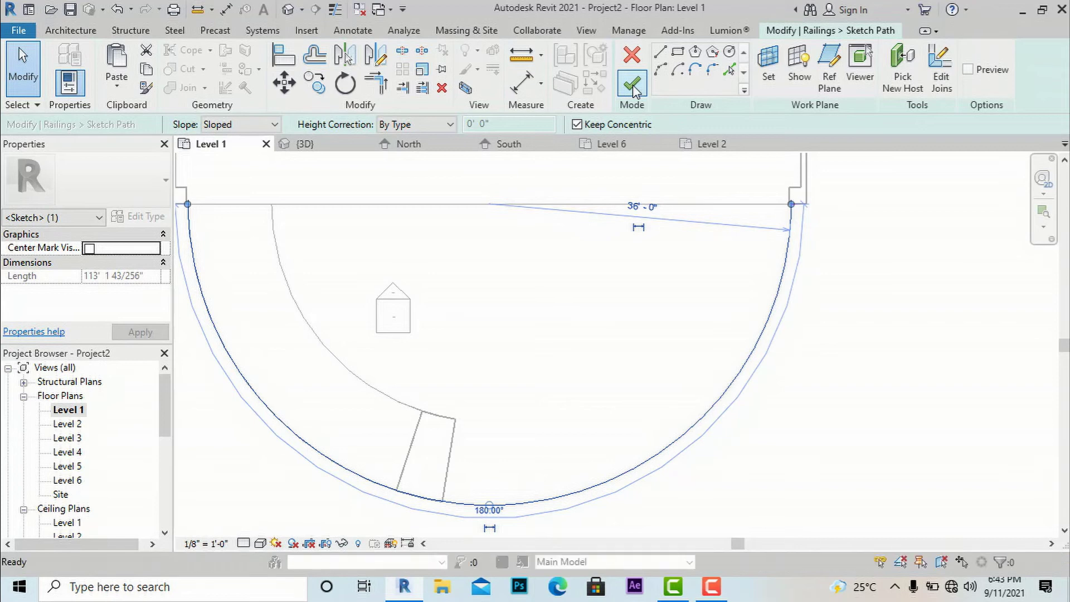
click(633, 88)
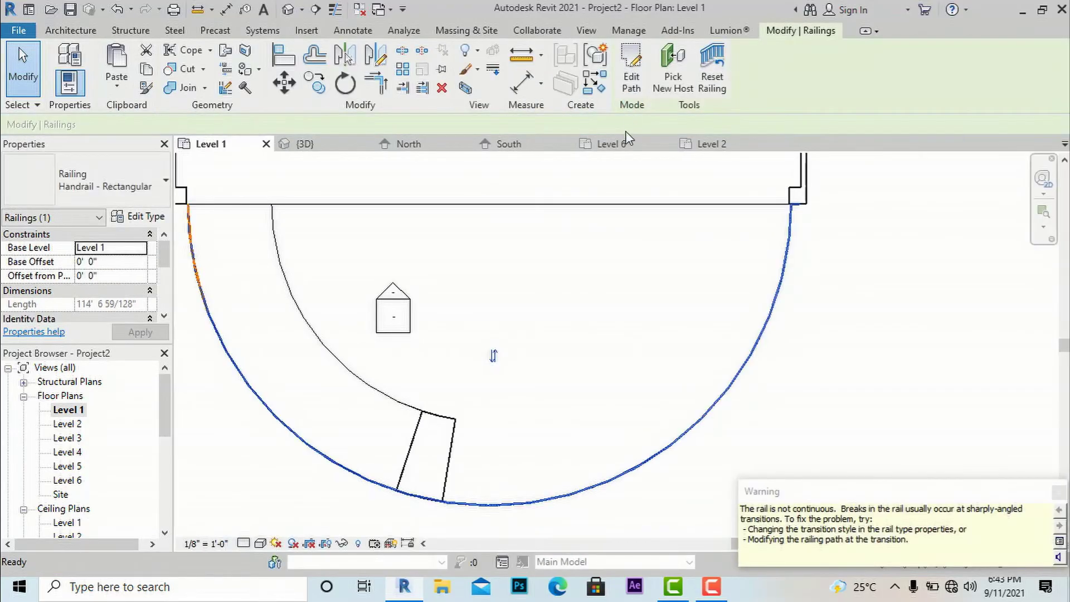
Step: Examine the curved ramp's edited railing from the front in the 3D view
click(585, 30)
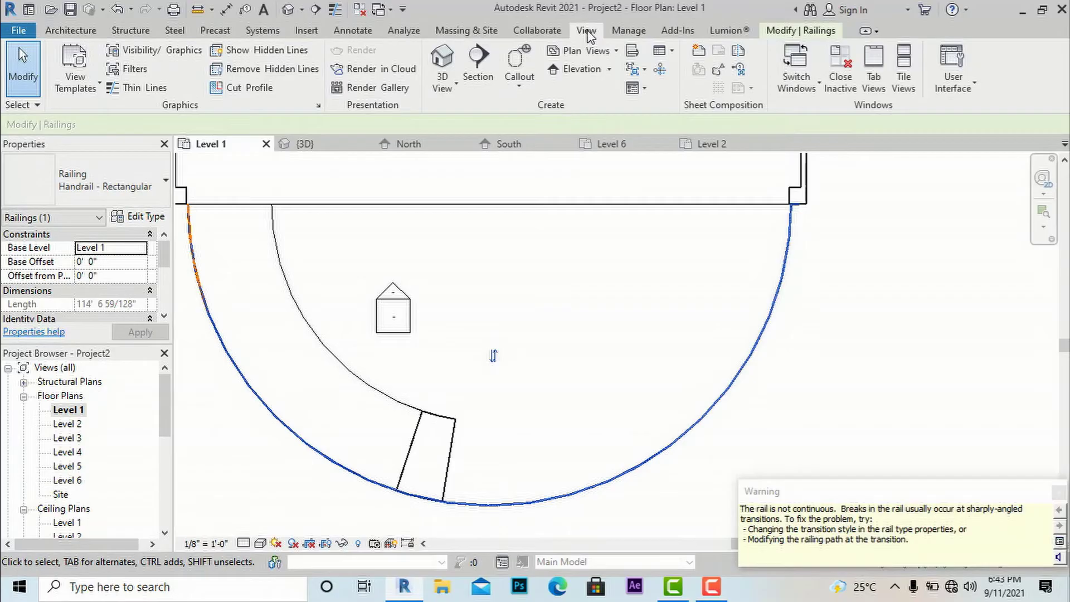
click(446, 60)
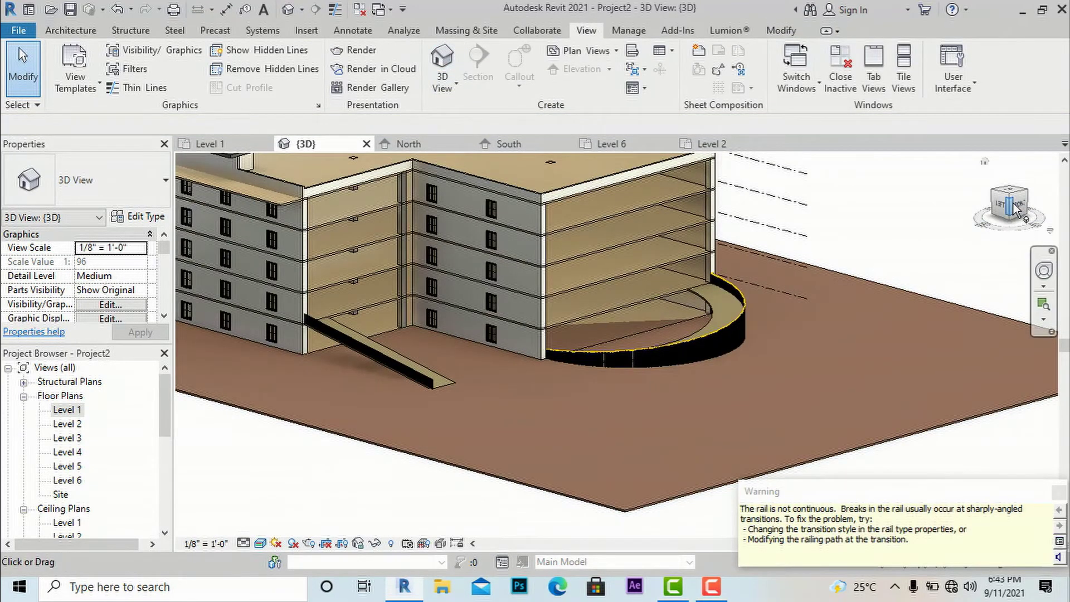
drag(1016, 211, 942, 212)
scroll(683, 343, up, 1)
scroll(572, 418, up, 3)
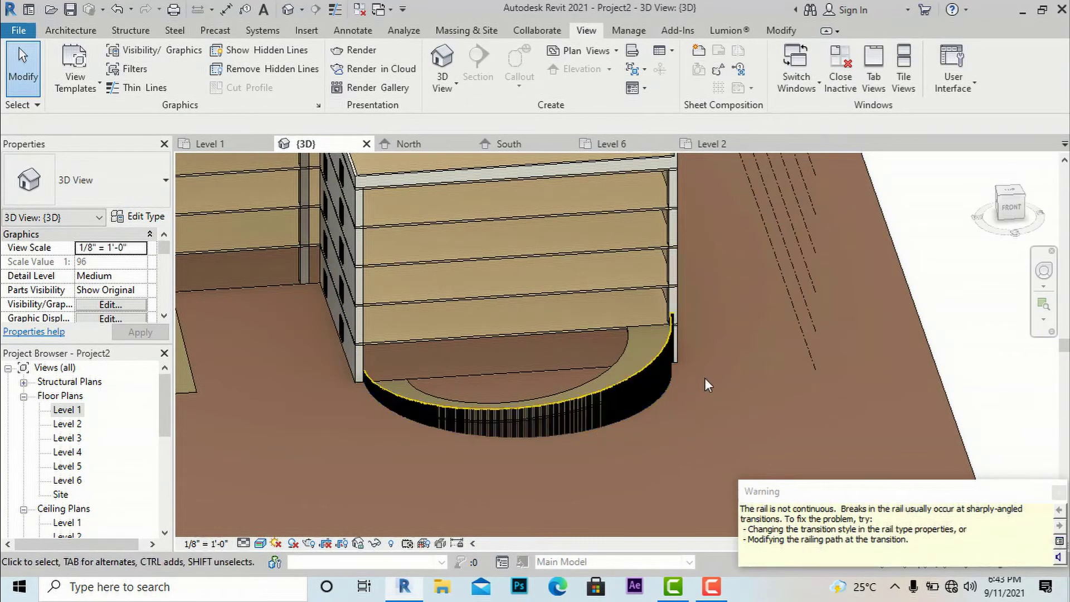
shift+middle_drag(557, 438, 454, 406)
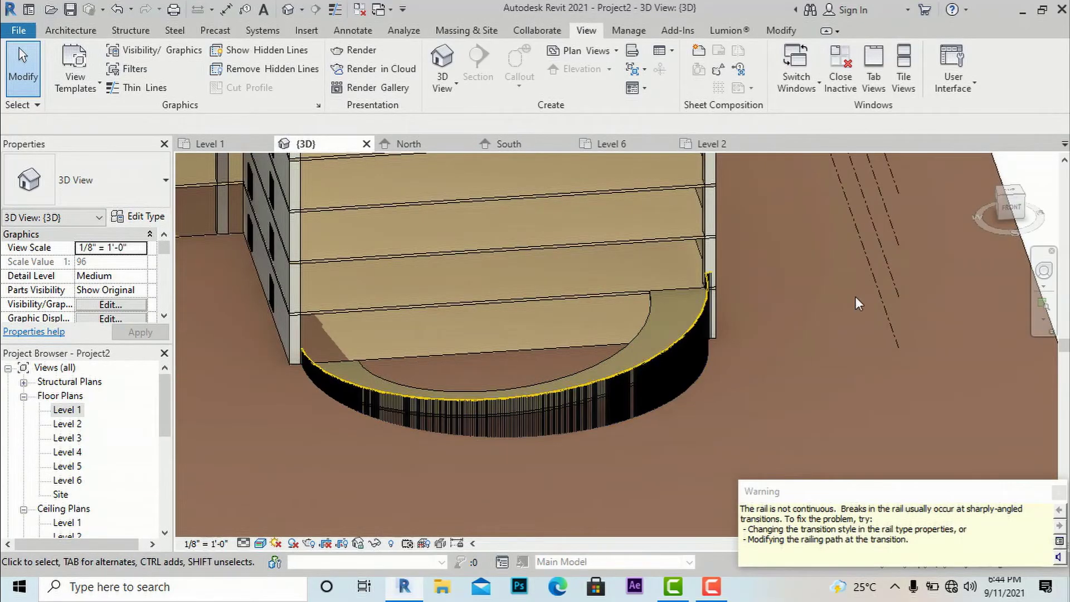
shift+middle_drag(855, 259, 824, 230)
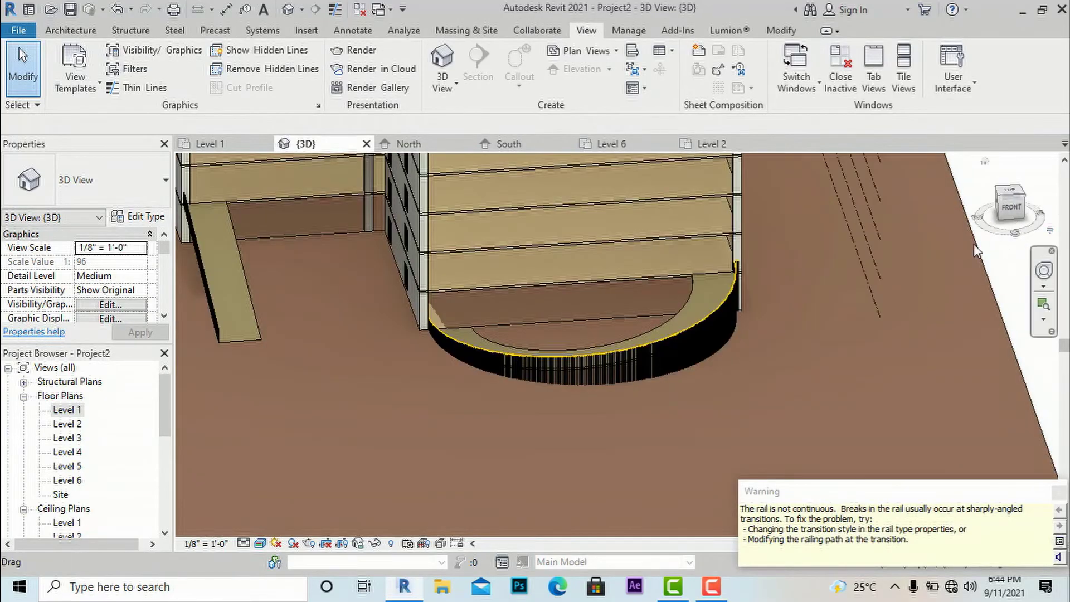
Step: In the curved railing type's baluster placement, set the regular baluster's base to Top Rail Element with a base offset of -3'
click(641, 379)
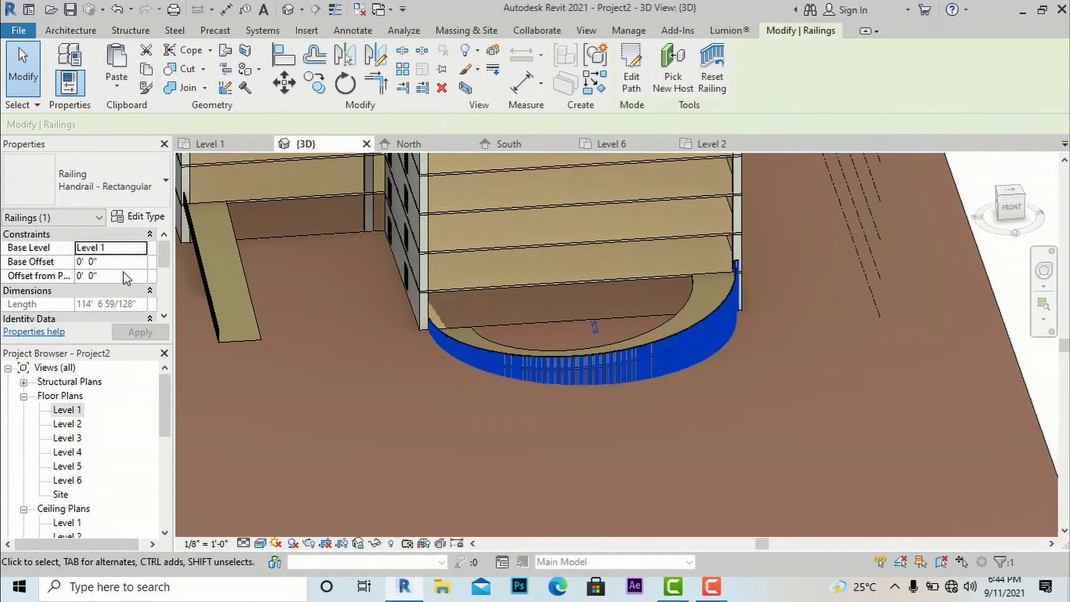
click(137, 217)
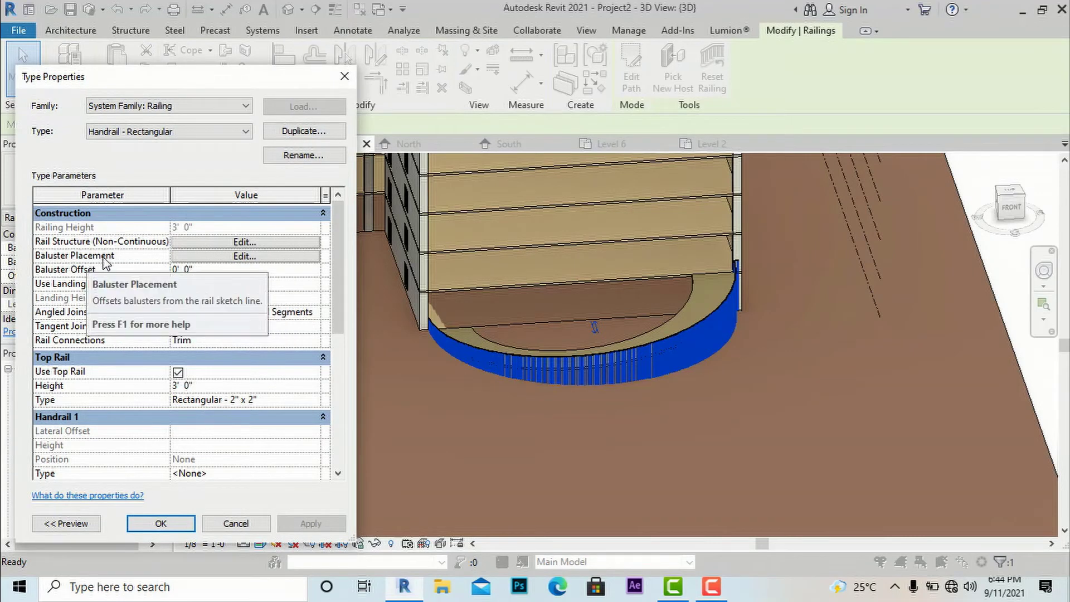
click(199, 260)
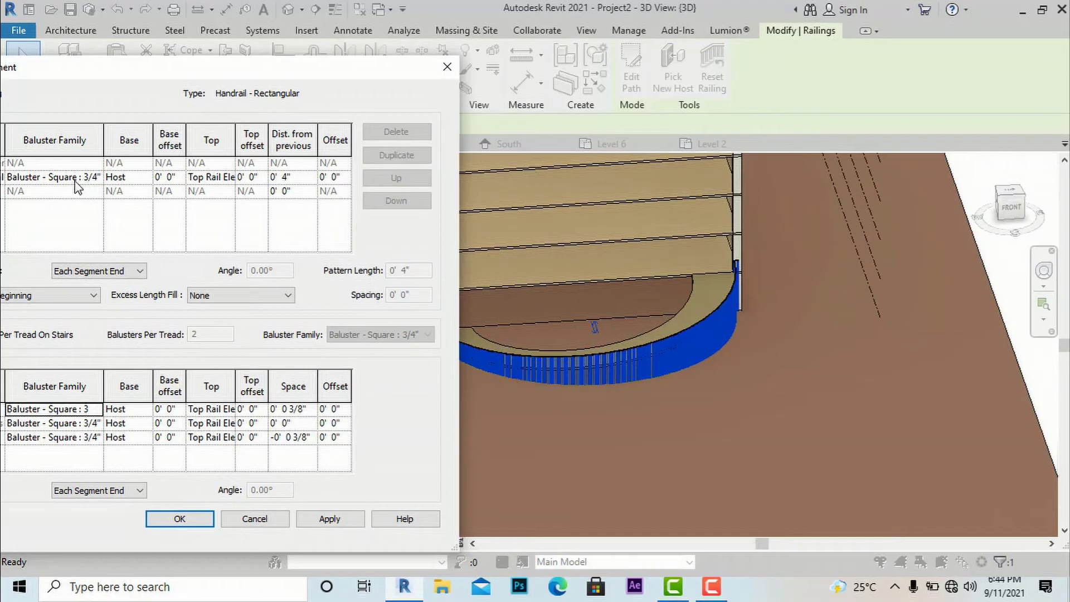
click(138, 179)
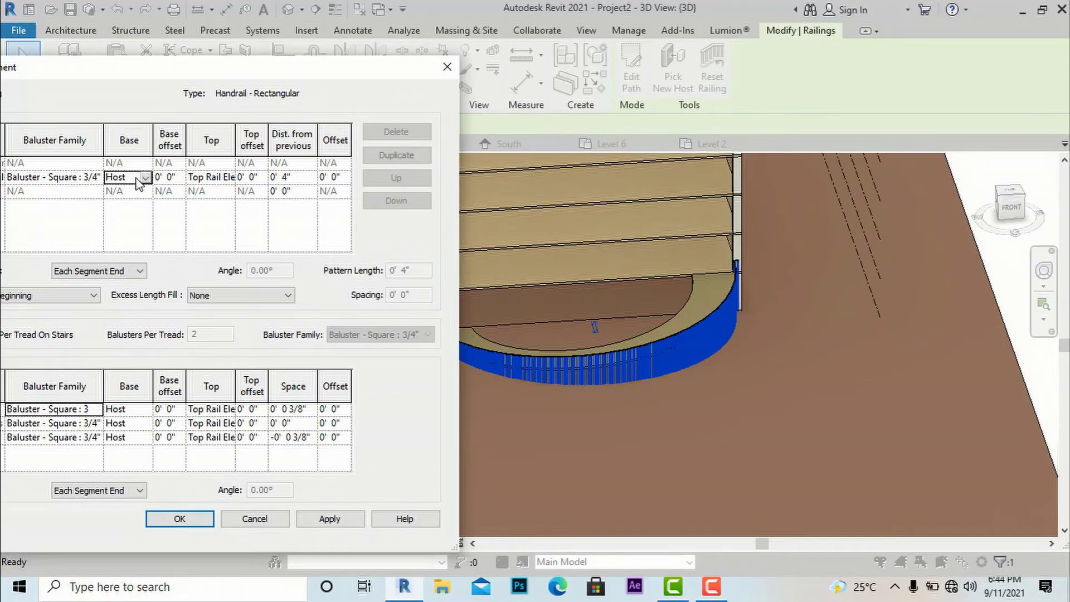
click(144, 178)
click(144, 204)
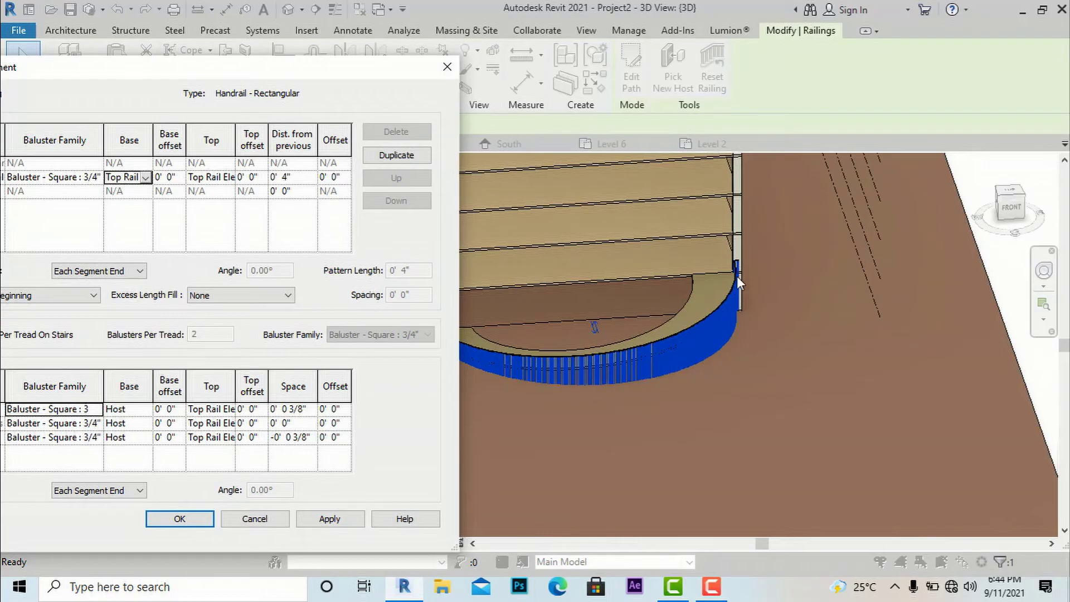
click(168, 179)
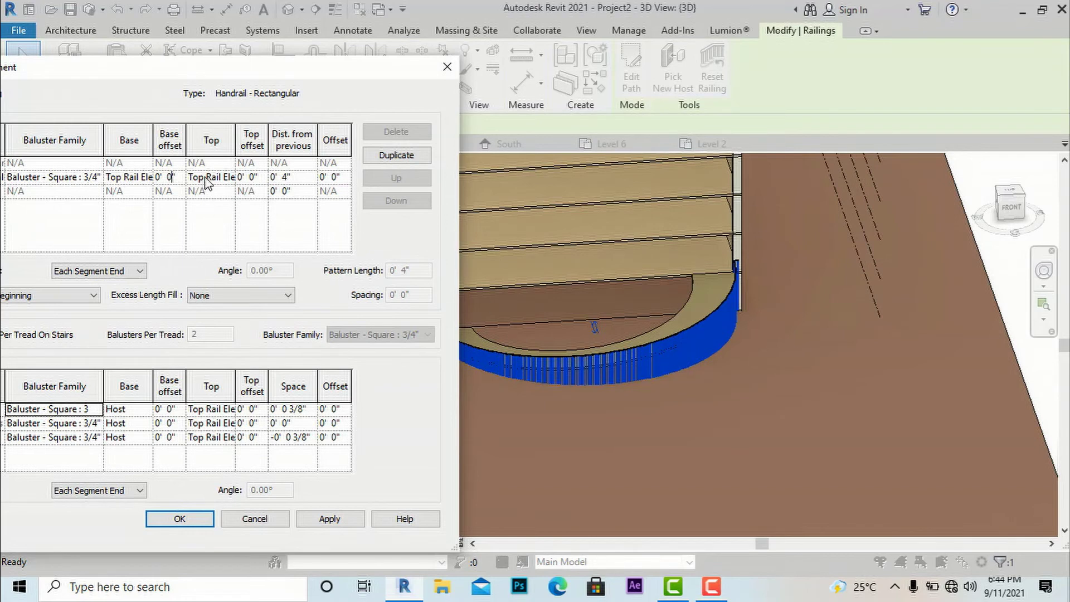
drag(184, 177, 145, 177)
text(-3')
Step: Set the base of the start, corner and end posts to Top Rail Element
click(138, 410)
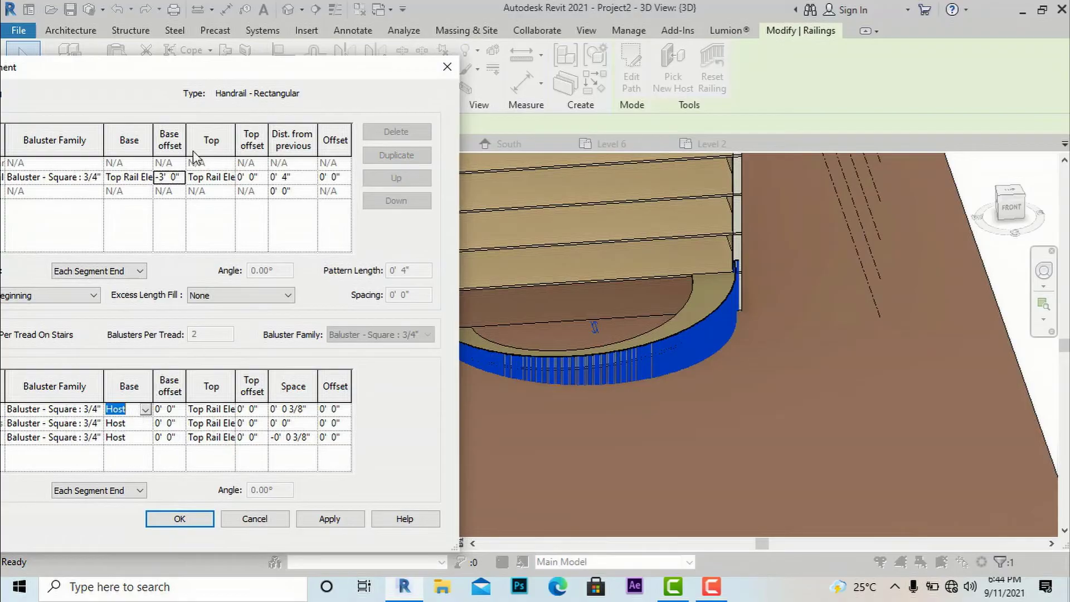
drag(214, 74, 361, 73)
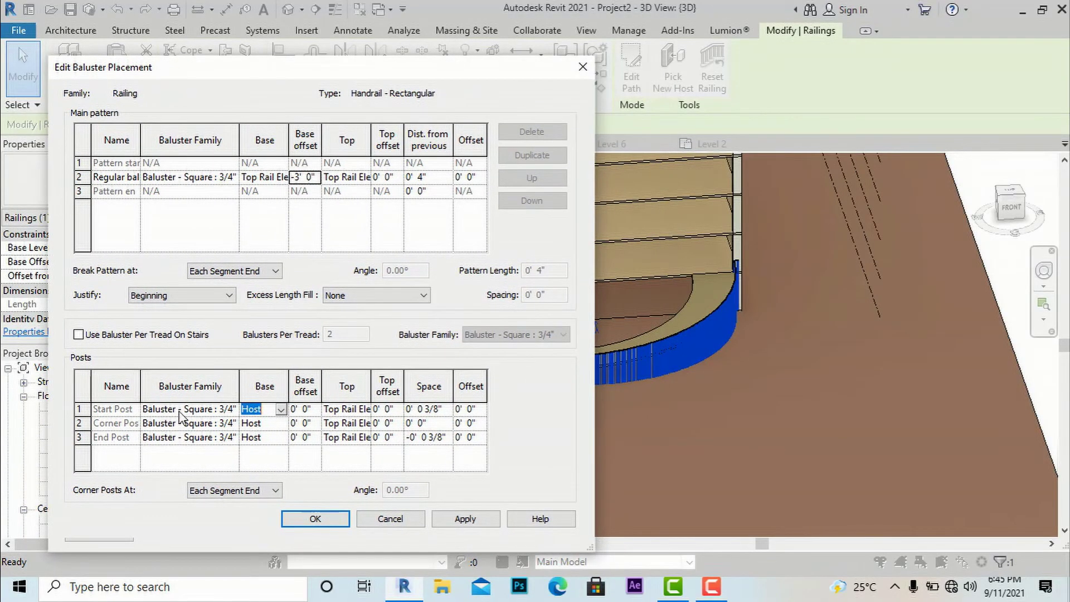
click(280, 409)
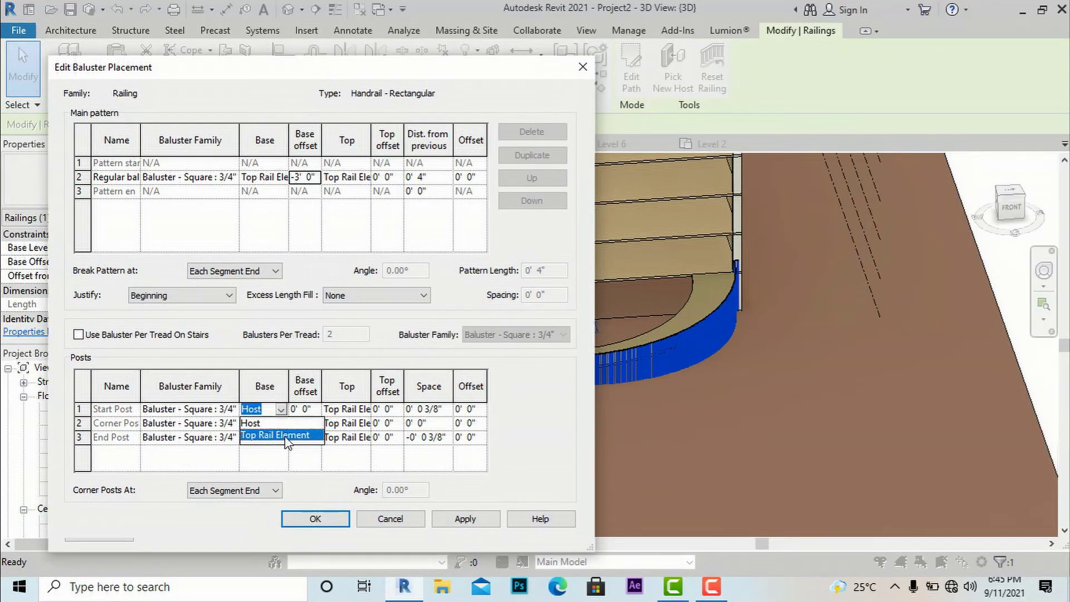
click(276, 435)
click(279, 423)
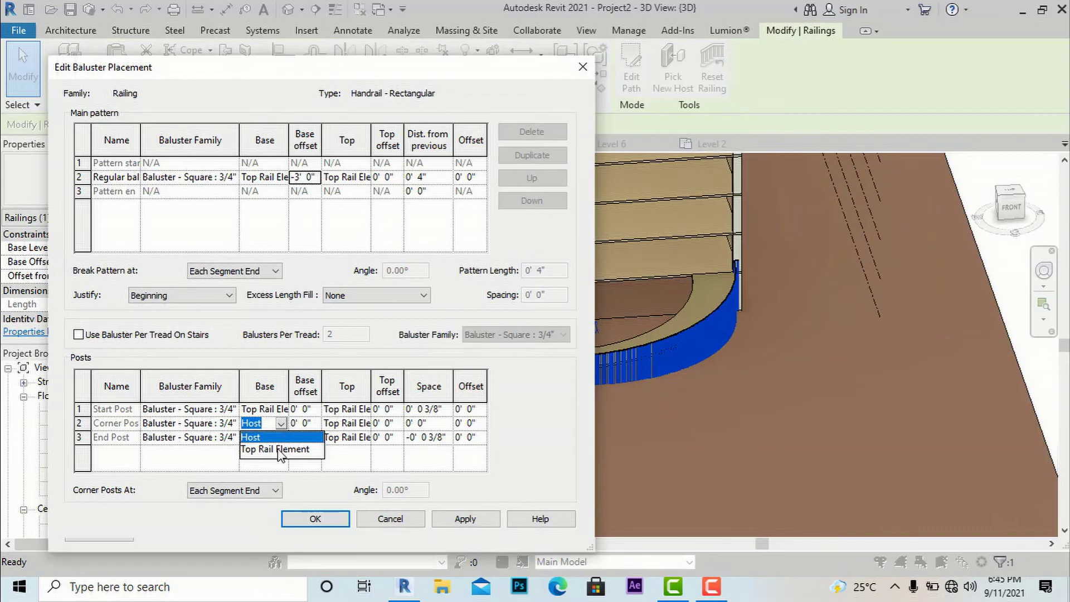
click(279, 449)
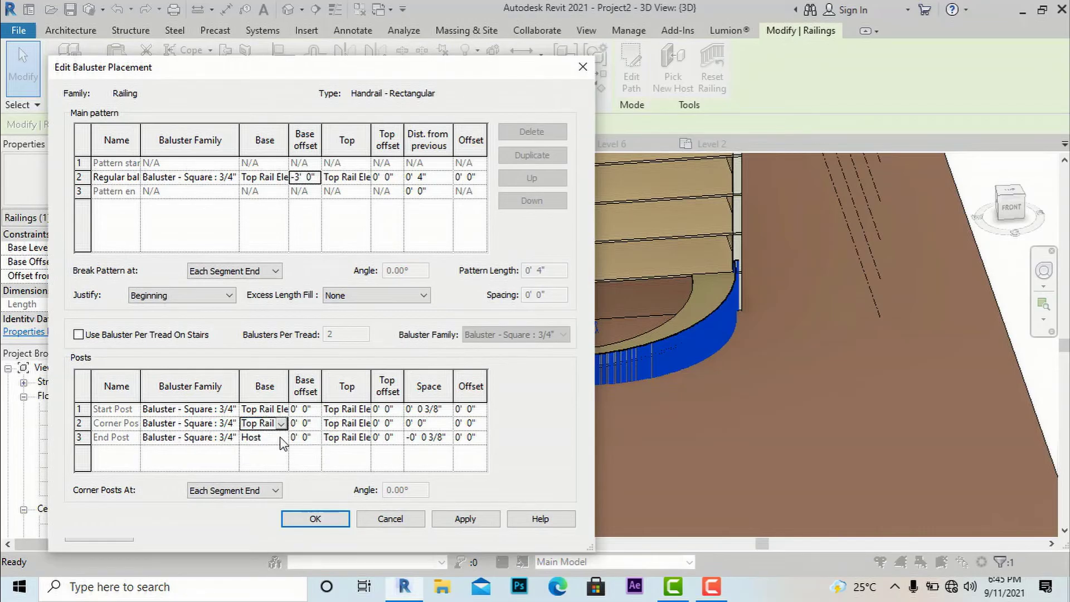
click(281, 437)
click(276, 463)
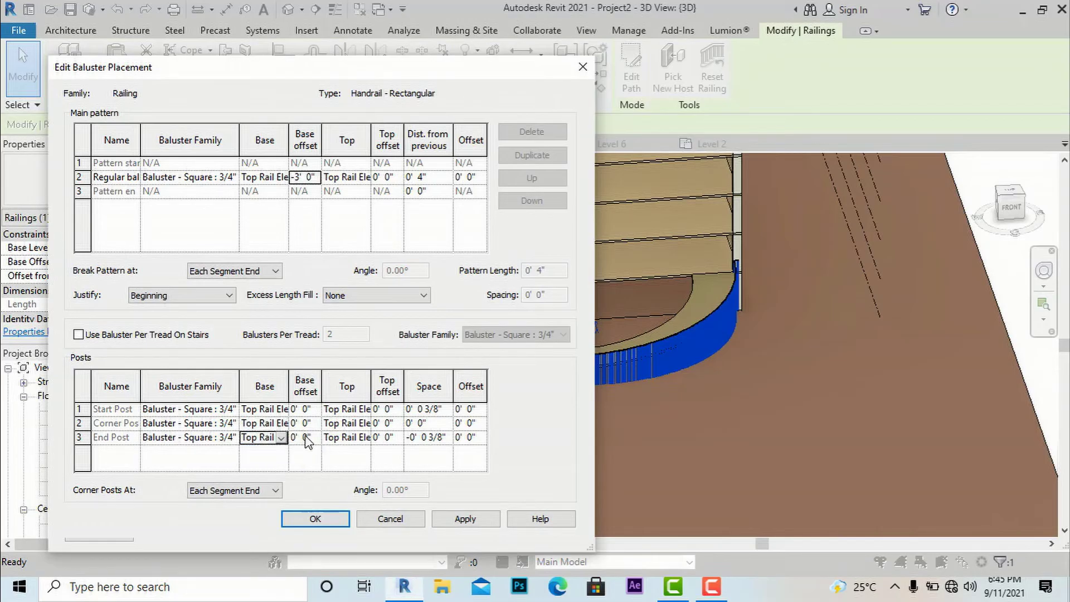
Step: Give the start, corner and end posts a base offset of -3' and accept the railing type changes
click(296, 409)
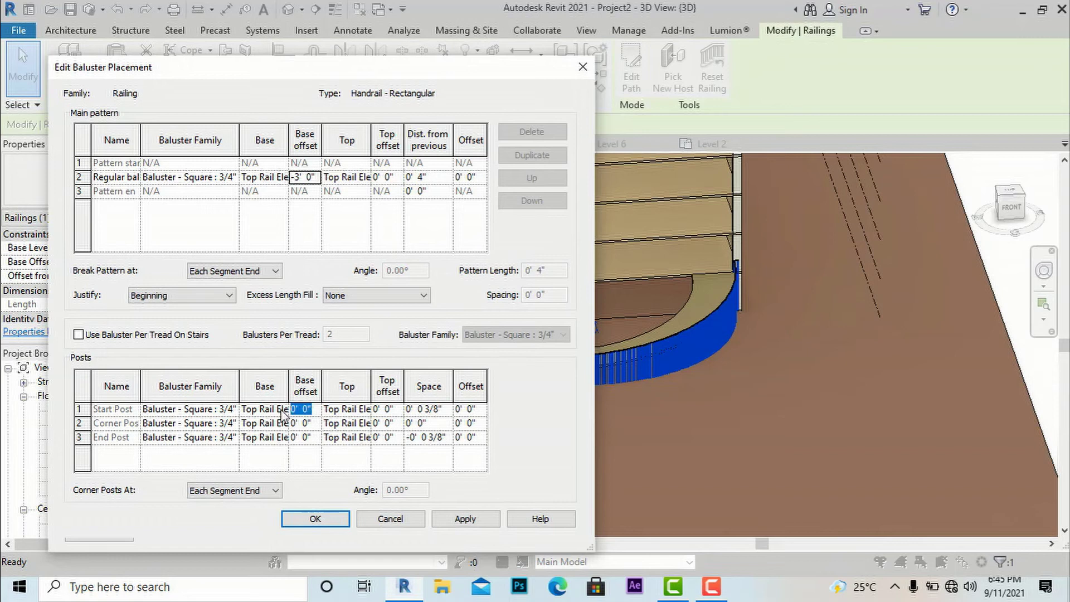
text(-3)
click(296, 423)
text(-)
click(315, 438)
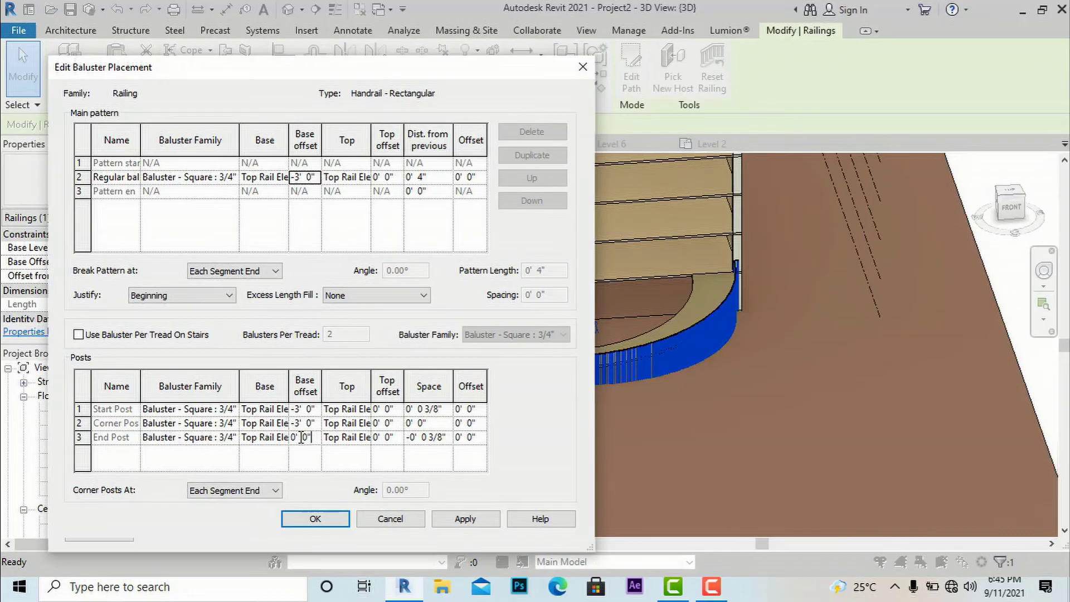
double_click(302, 437)
text(-3)
click(324, 437)
click(472, 522)
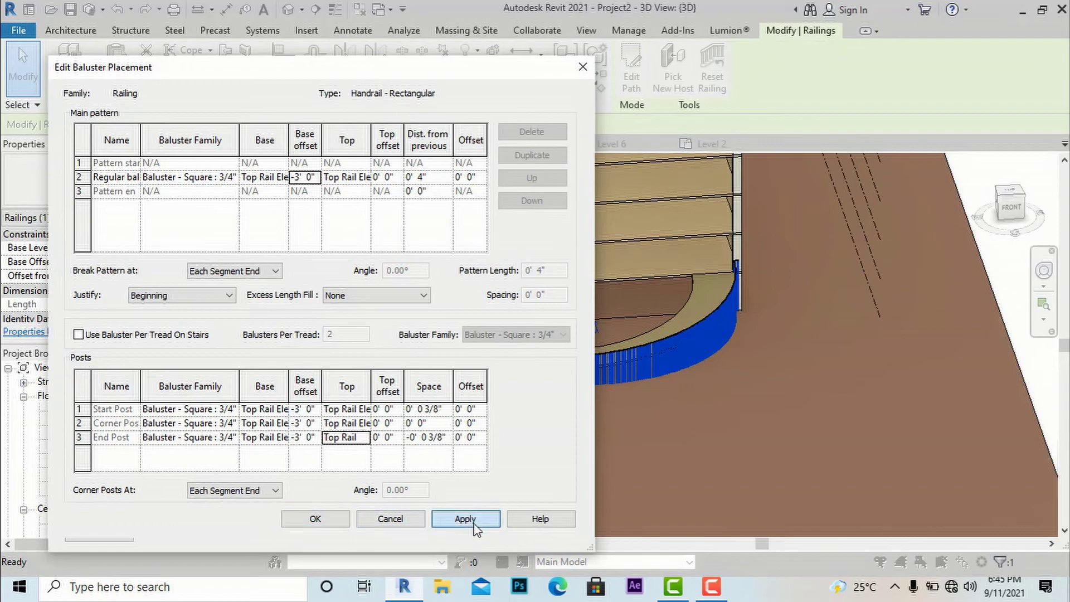
click(326, 519)
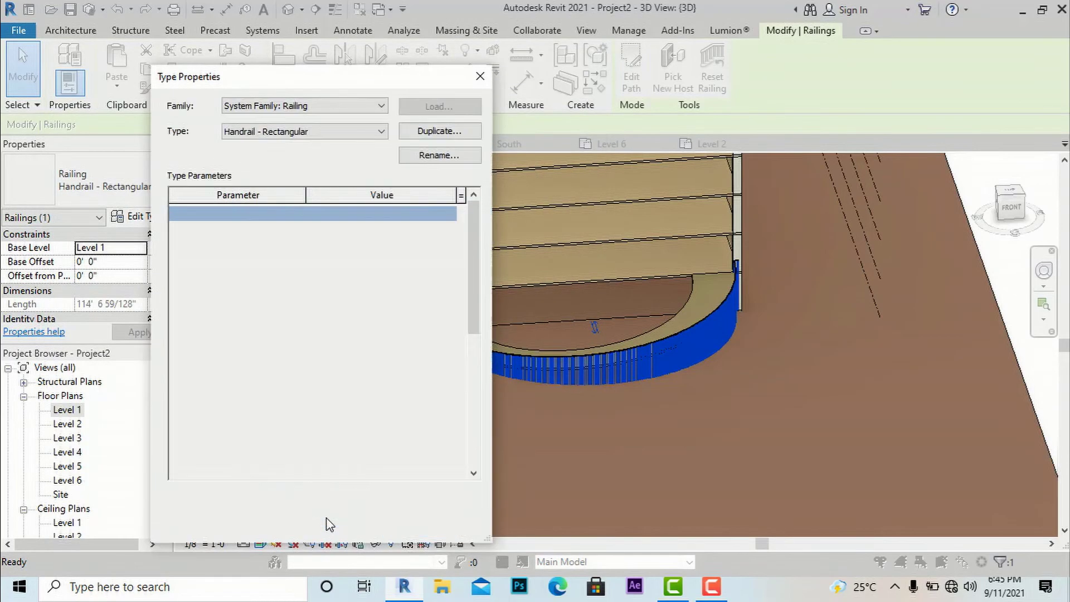
click(445, 523)
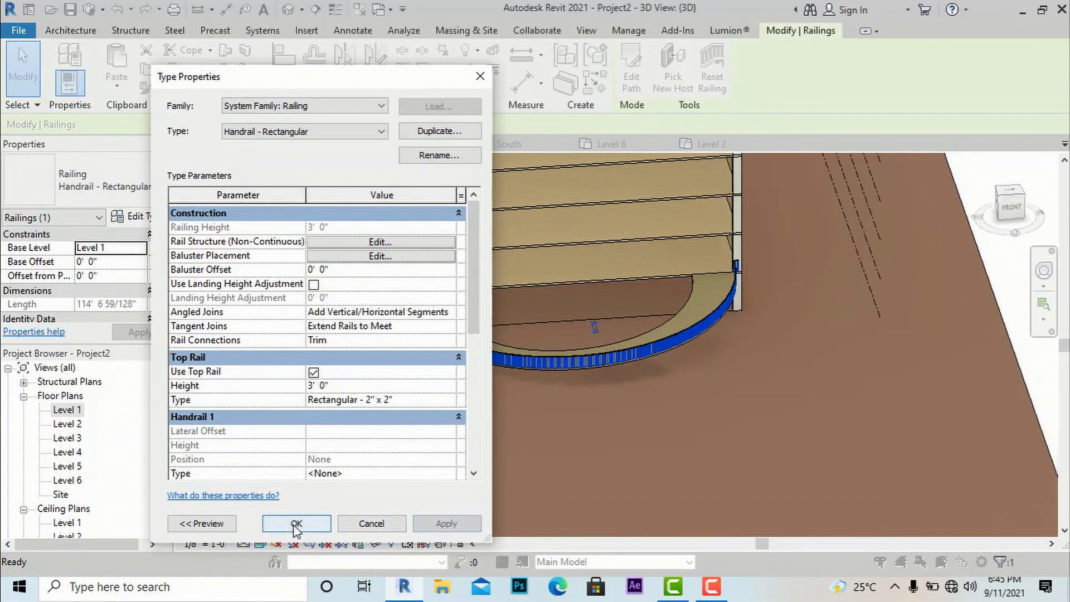
click(296, 524)
key(Escape)
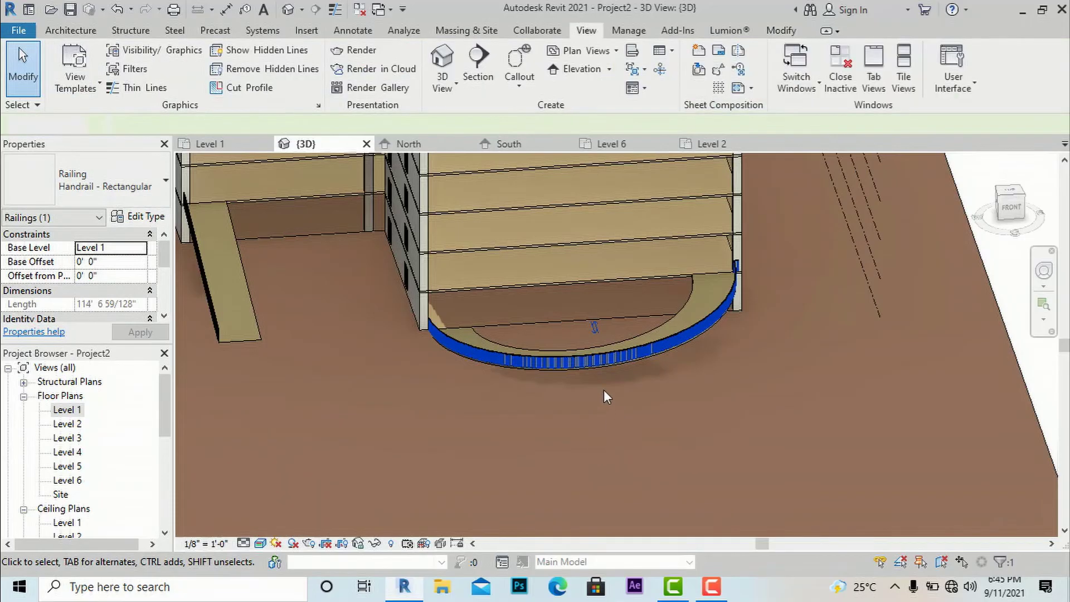
key(Escape)
Step: Examine the balusters along the curved and straight ramp railings in the 3D view
scroll(564, 373, up, 4)
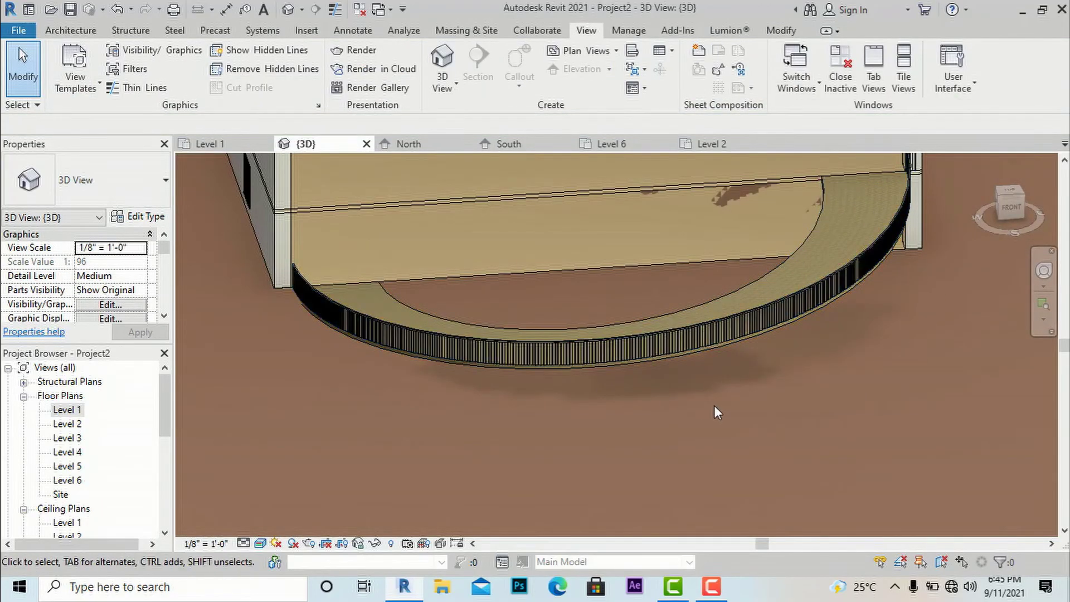
scroll(715, 406, down, 2)
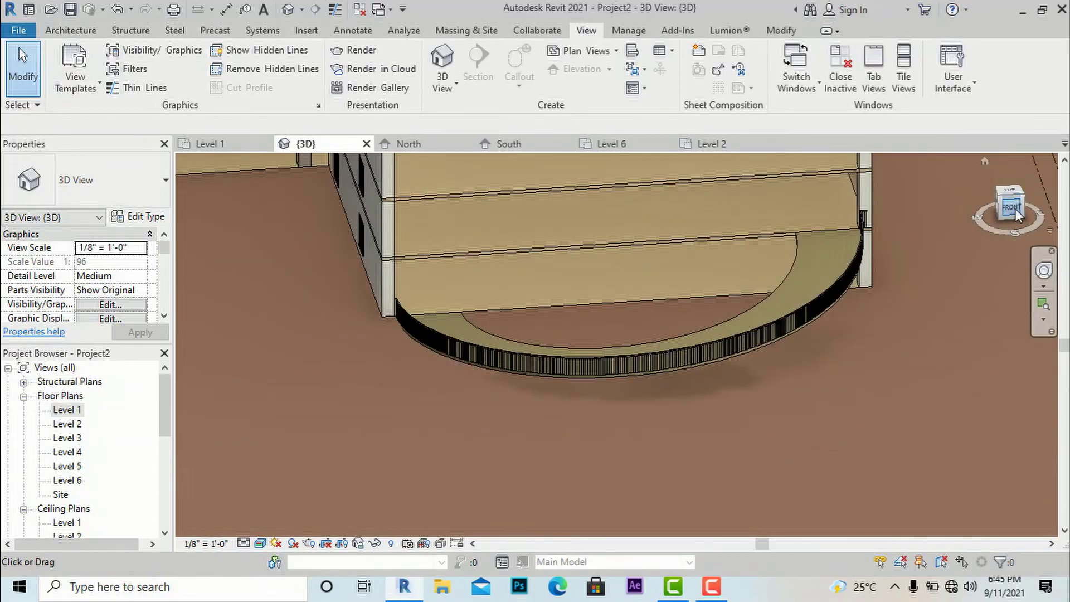
drag(1015, 208, 1021, 208)
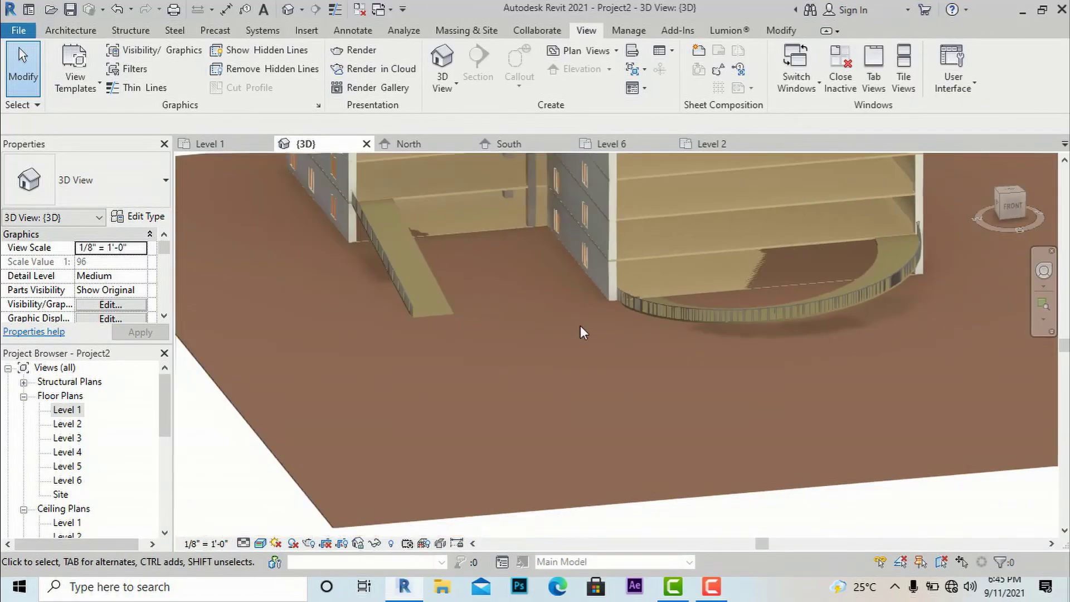
click(399, 274)
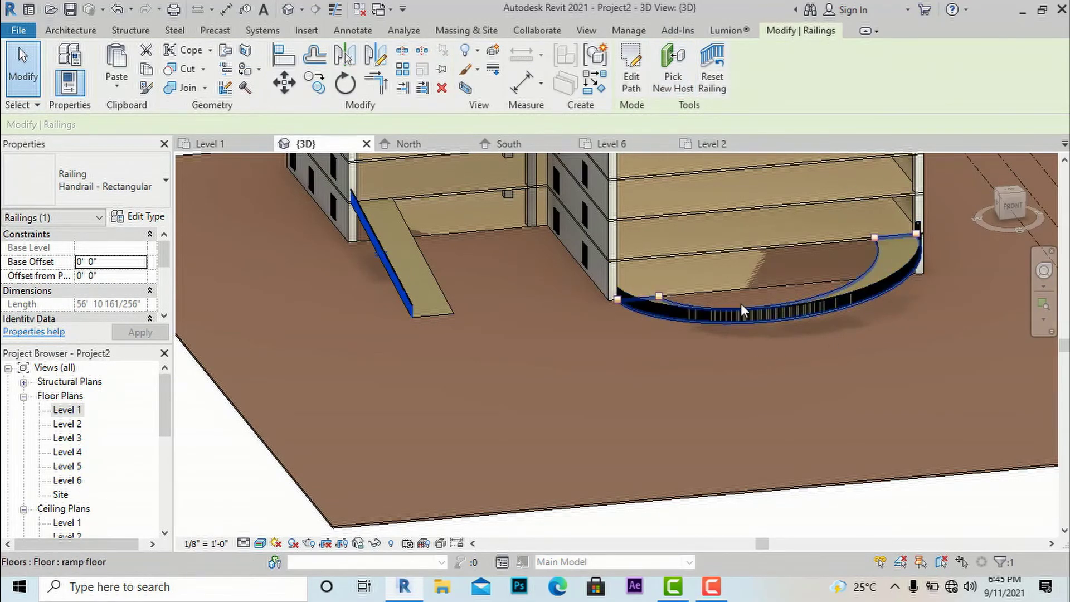
click(667, 413)
scroll(647, 440, down, 3)
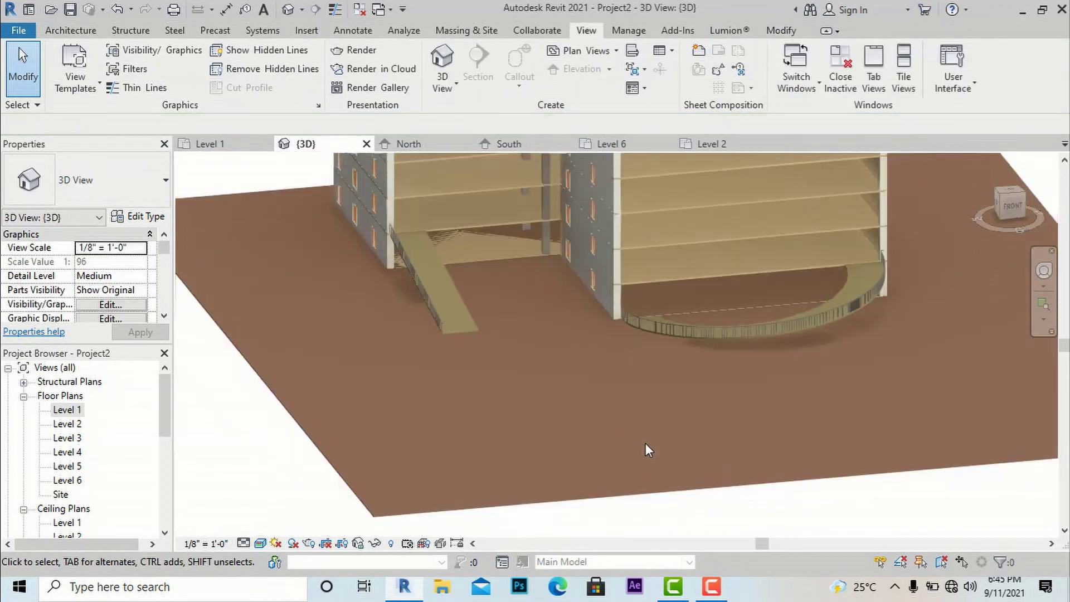
scroll(808, 340, up, 2)
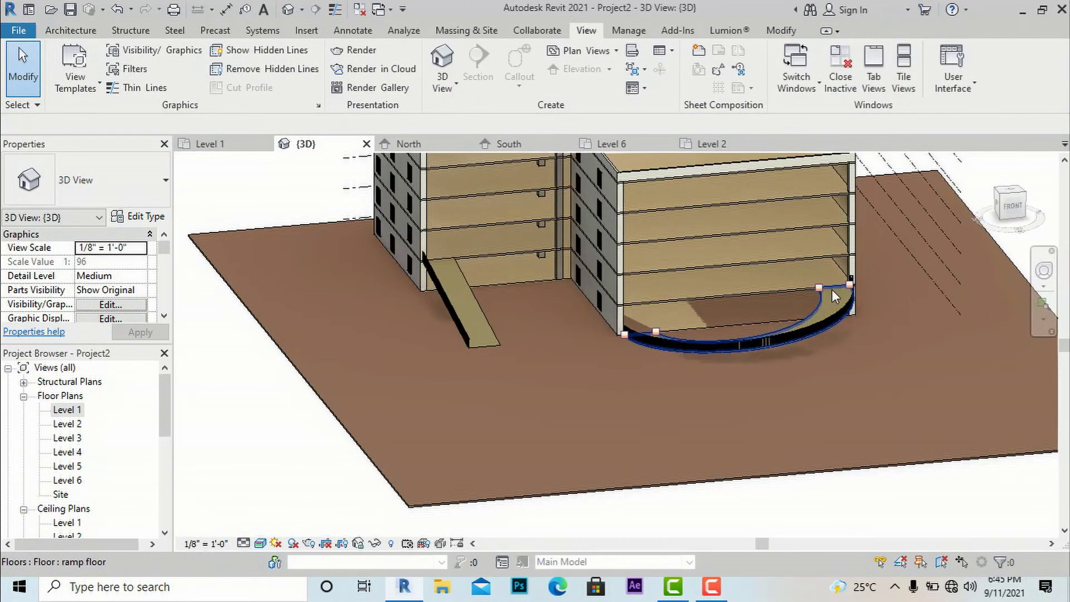
scroll(831, 289, up, 2)
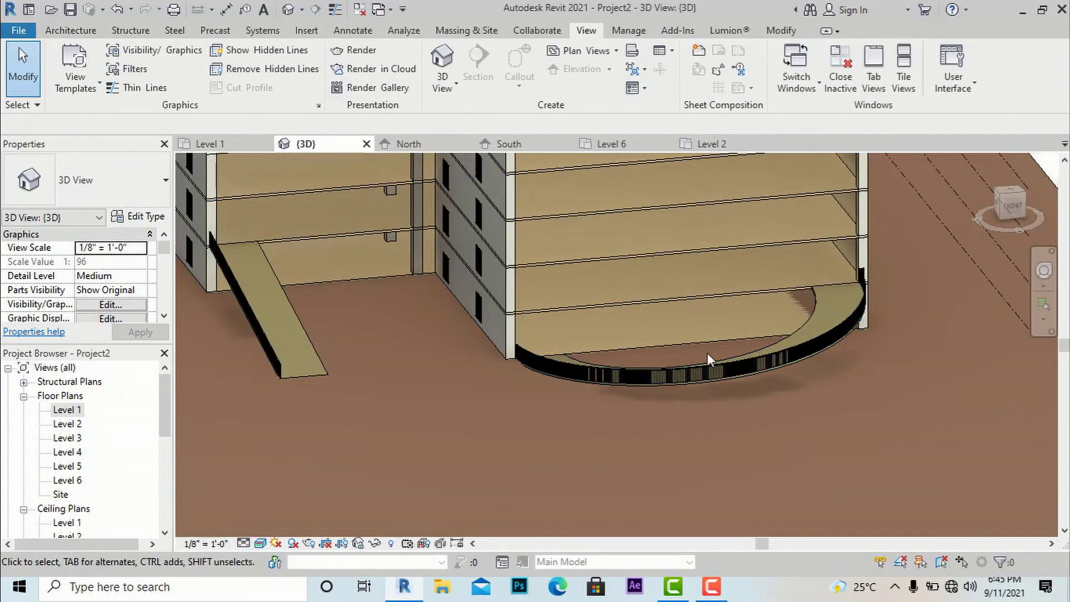
Step: In the Level 2 floor plan, start a railing path by picking the curved ramp's inner arc edge
double_click(76, 424)
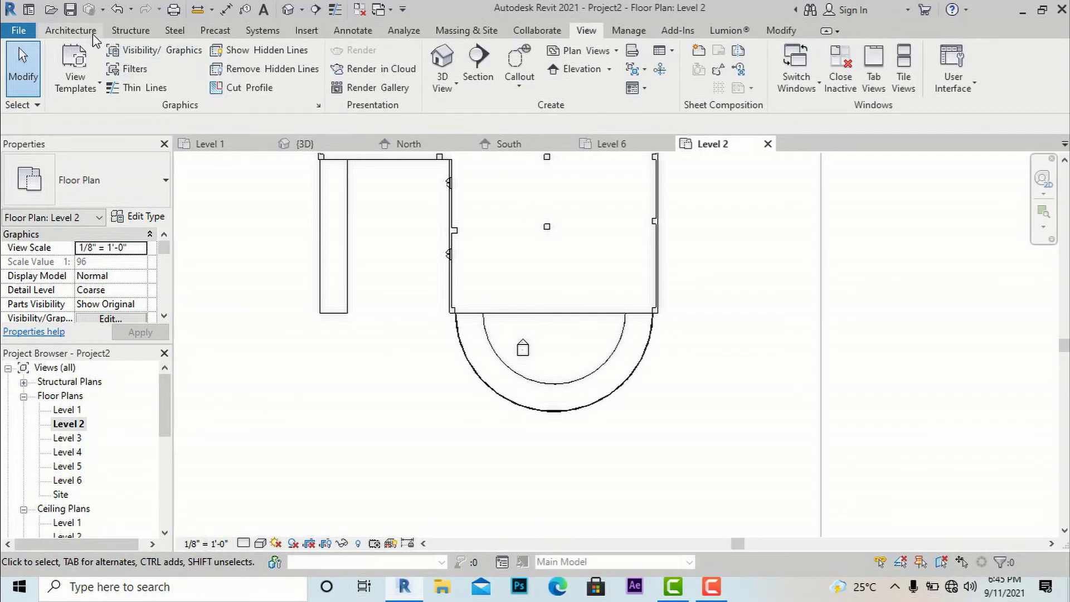
click(70, 30)
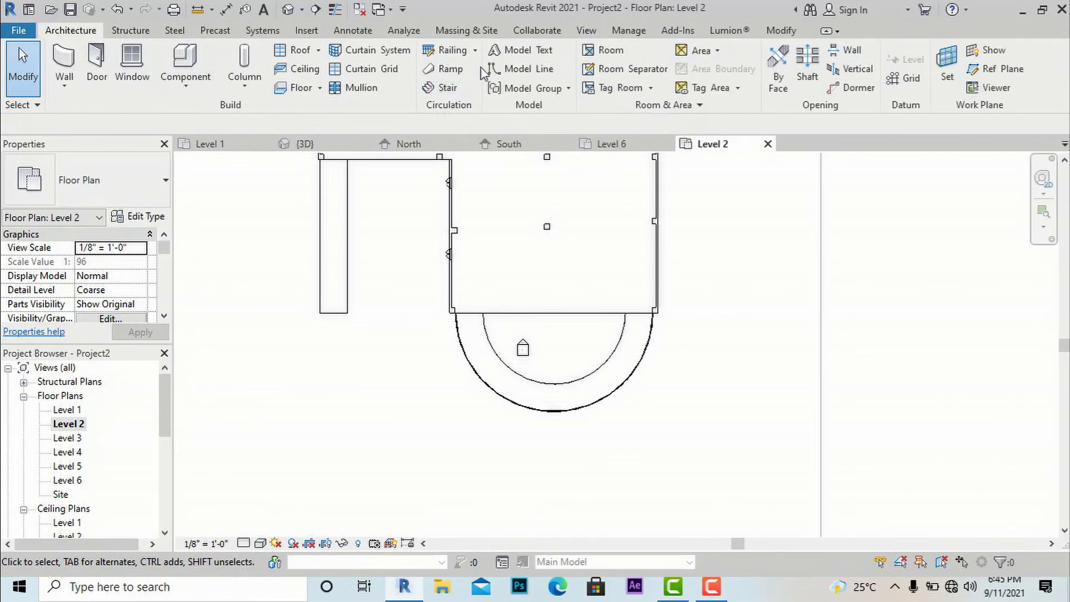
click(452, 50)
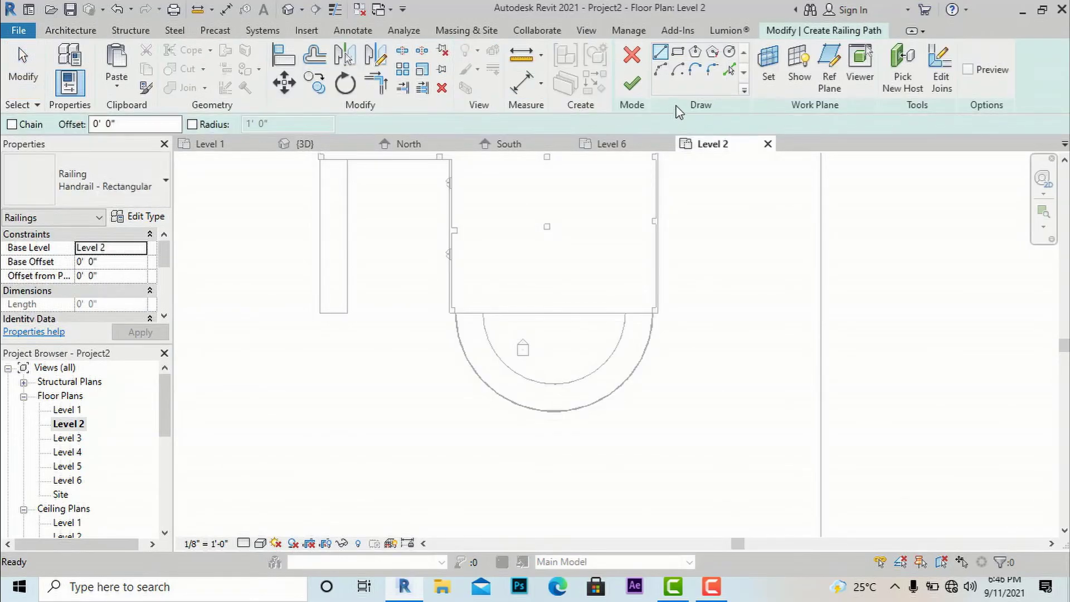
click(729, 70)
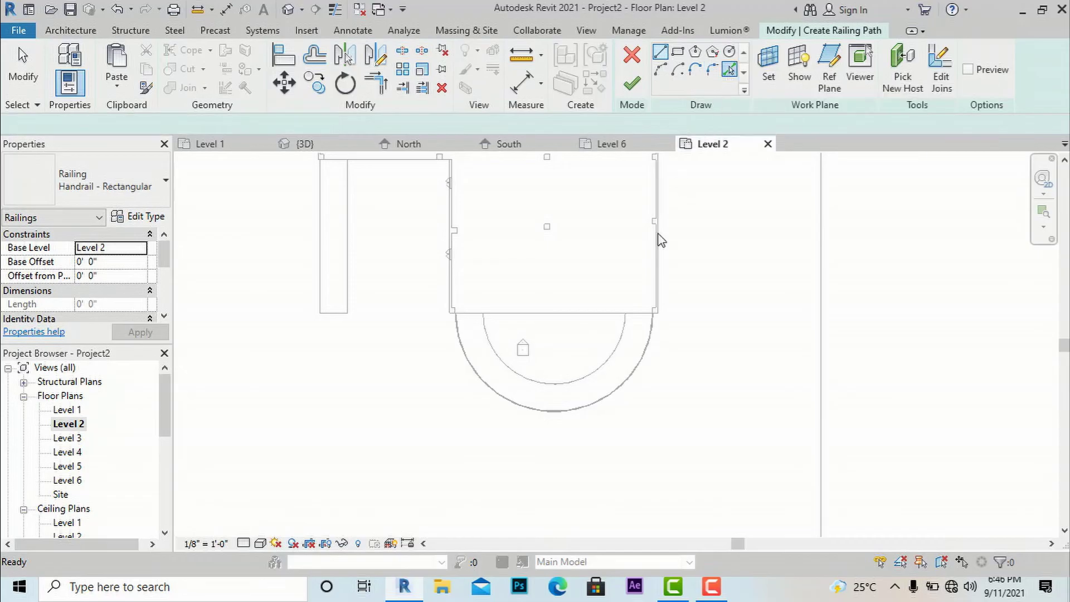
click(585, 383)
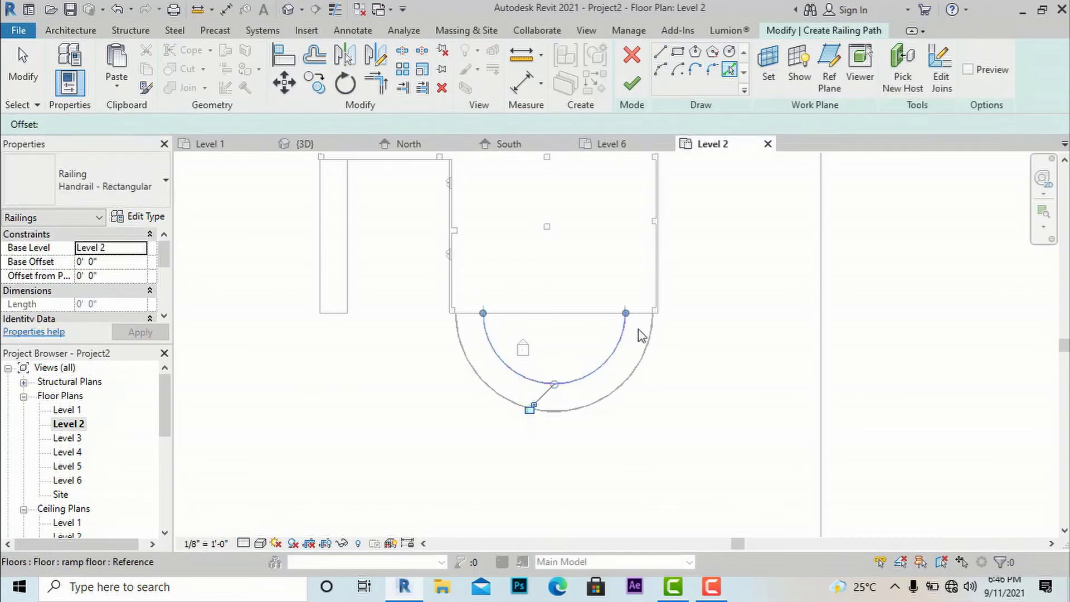
Step: Finish the inner-arc railing with its base level set to Level 1 and return to the 3D view
click(127, 248)
click(141, 250)
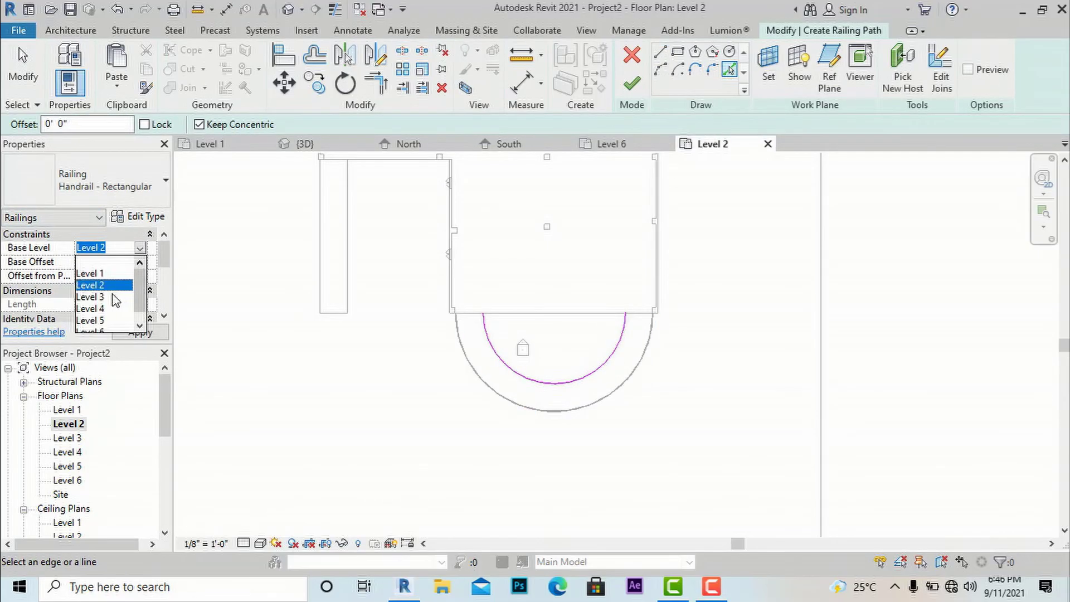
click(92, 273)
click(139, 333)
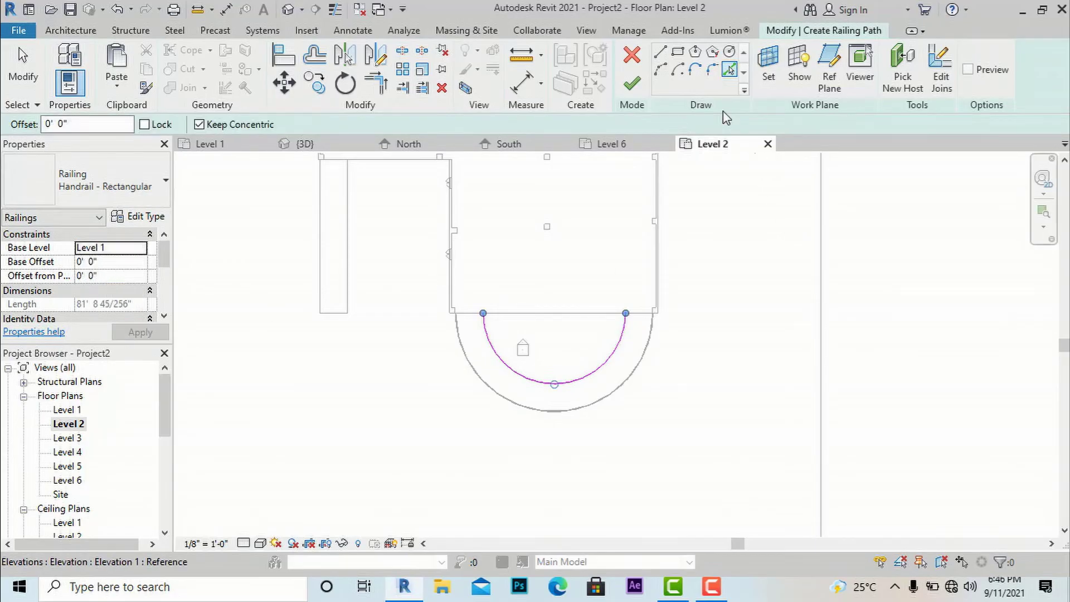
click(633, 84)
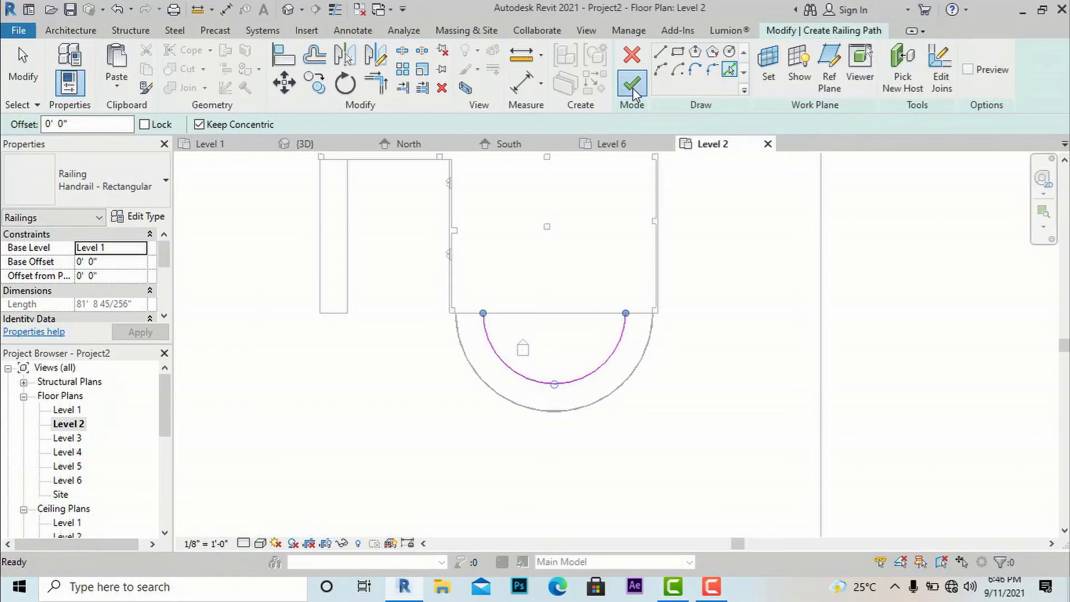
key(Escape)
click(586, 30)
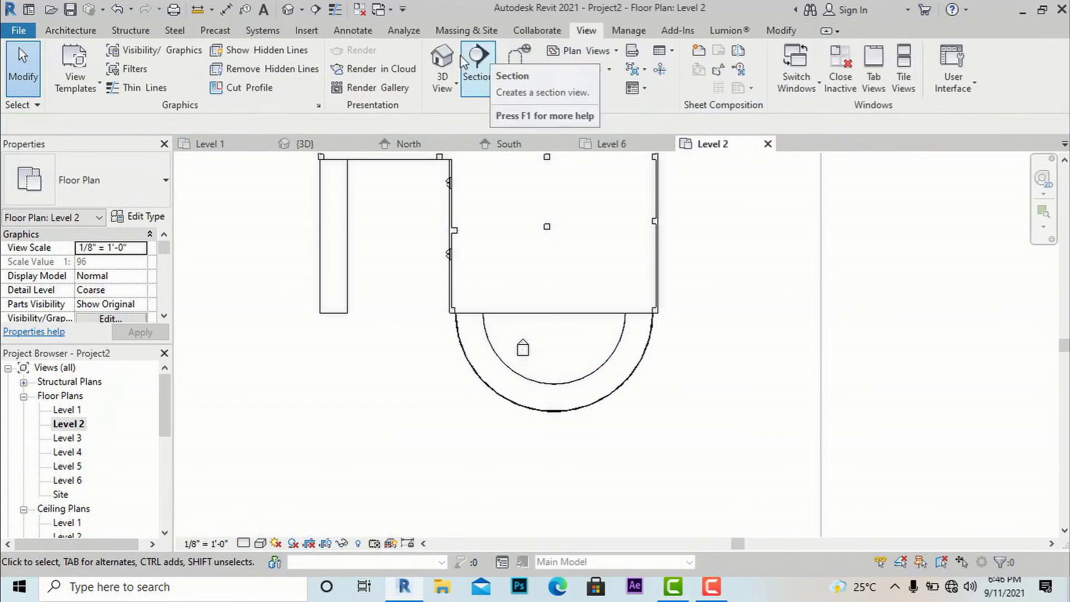
click(445, 61)
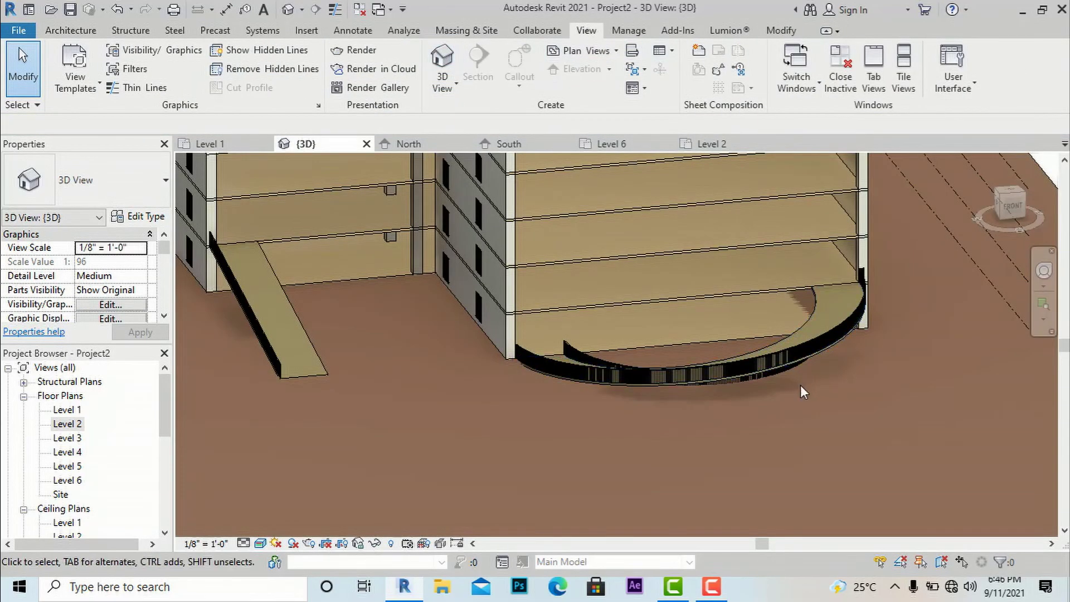
Step: Edit the inner-arc railing's path in the Level 1 plan, adding a 1' line inward from the arc's right end along the building edge
click(593, 355)
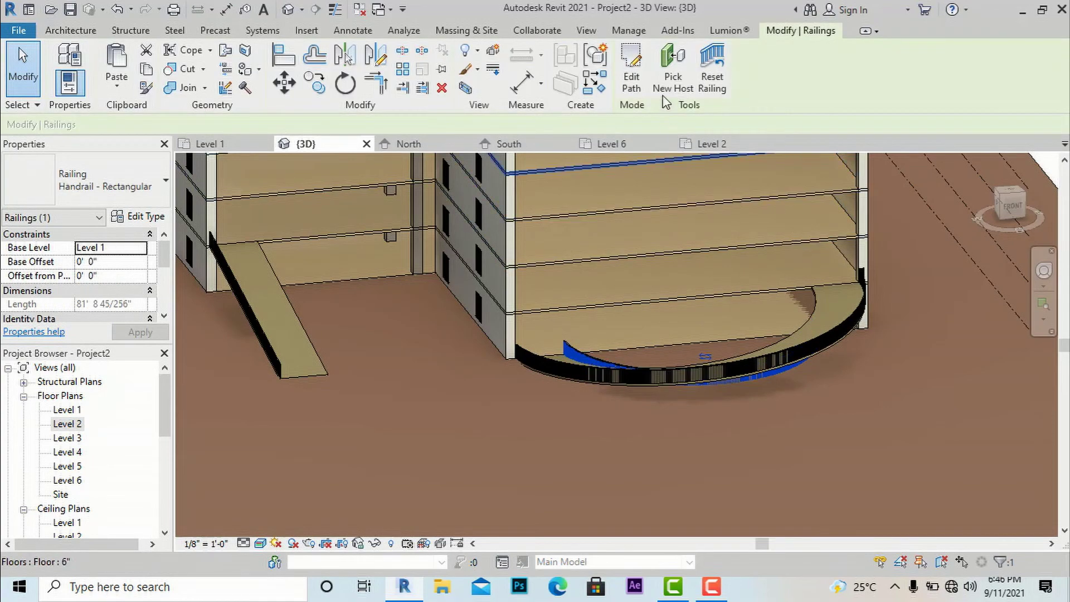
click(628, 84)
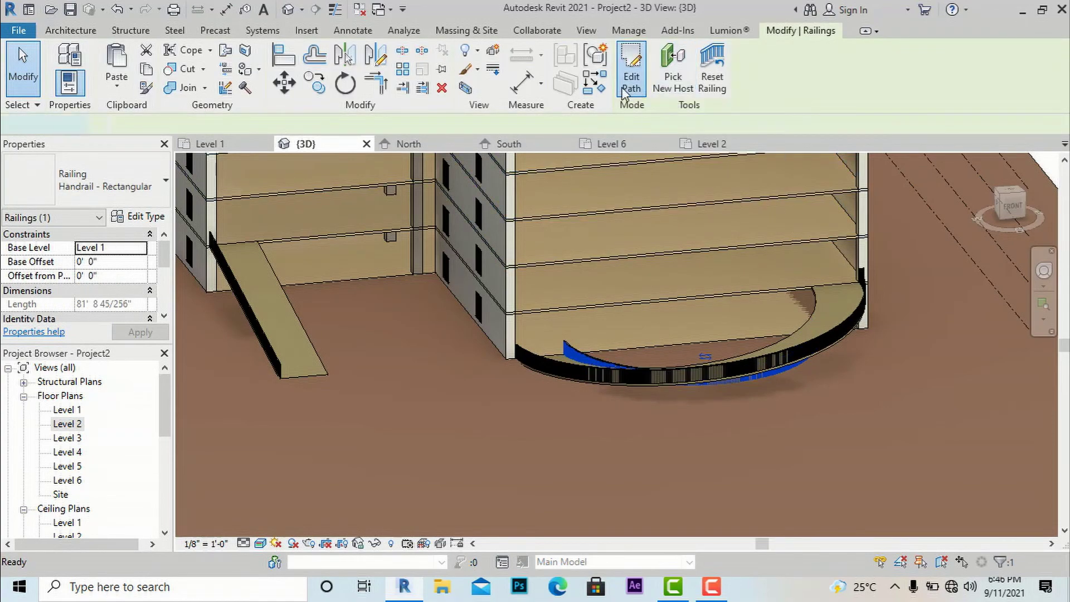
double_click(66, 411)
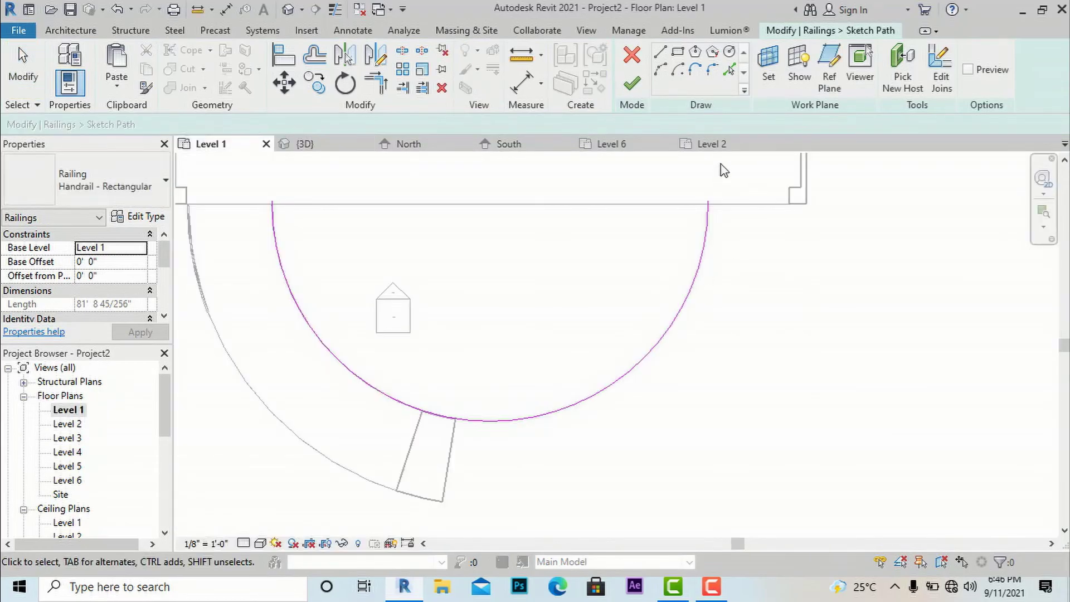
click(660, 52)
scroll(706, 205, up, 5)
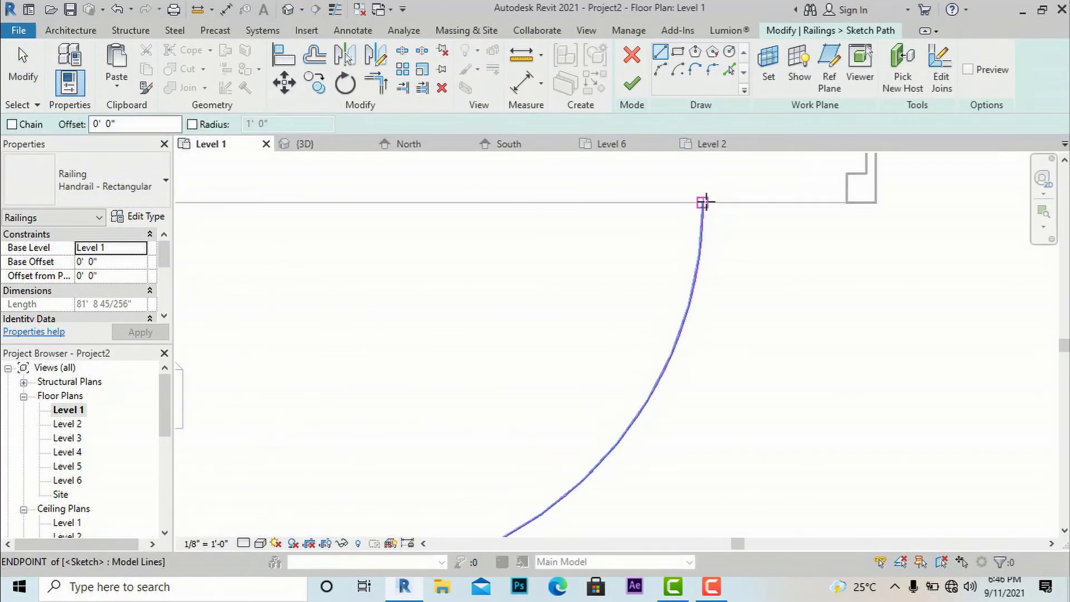
click(705, 201)
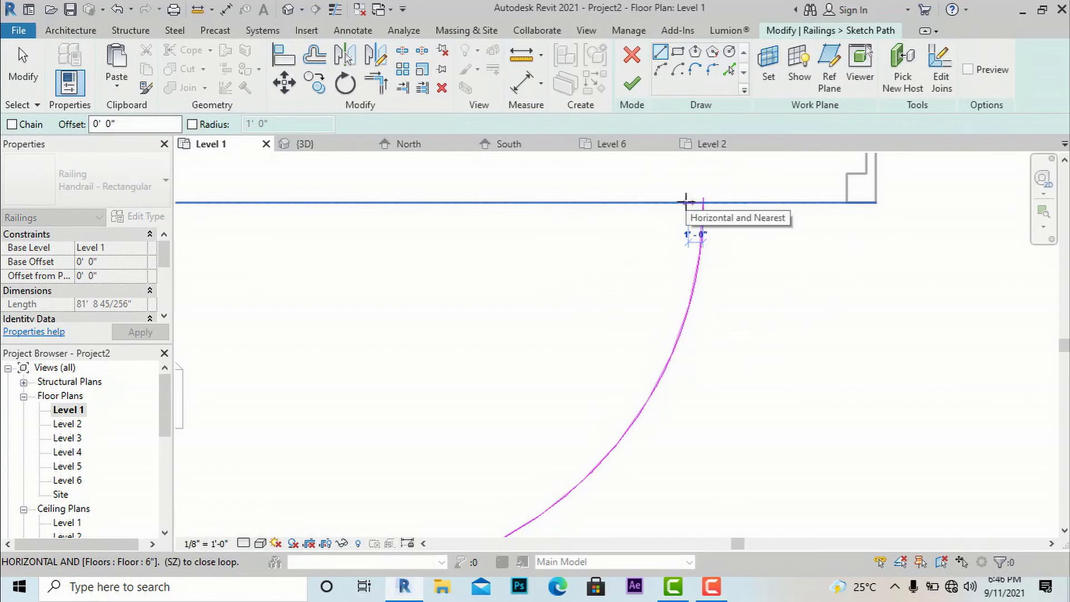
key(Escape)
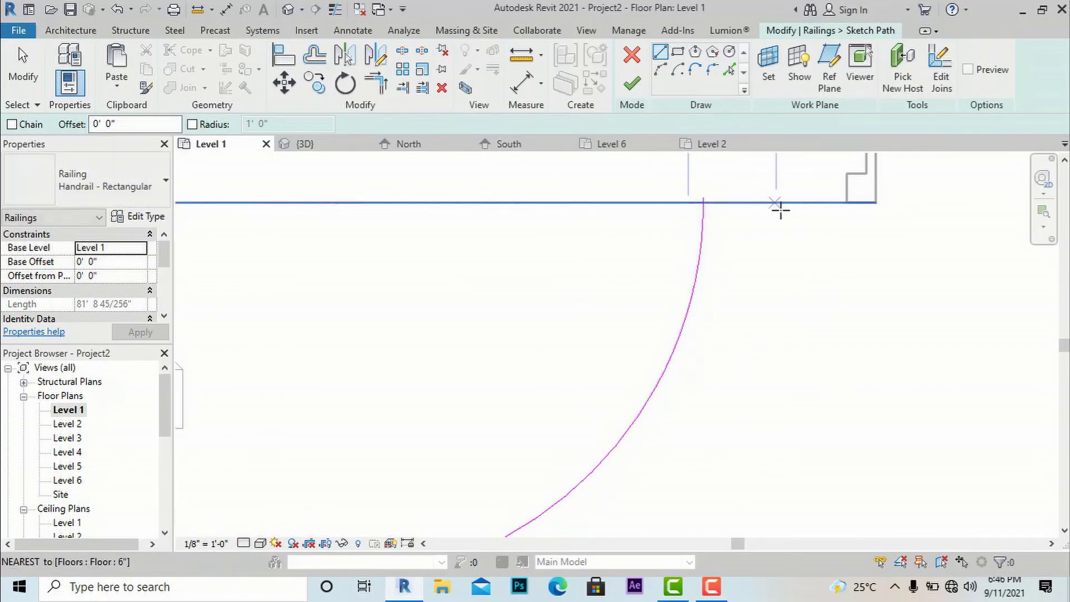
key(Escape)
Step: Give the short 1' railing segment a Custom height correction of 10'
scroll(736, 220, down, 2)
scroll(735, 220, up, 2)
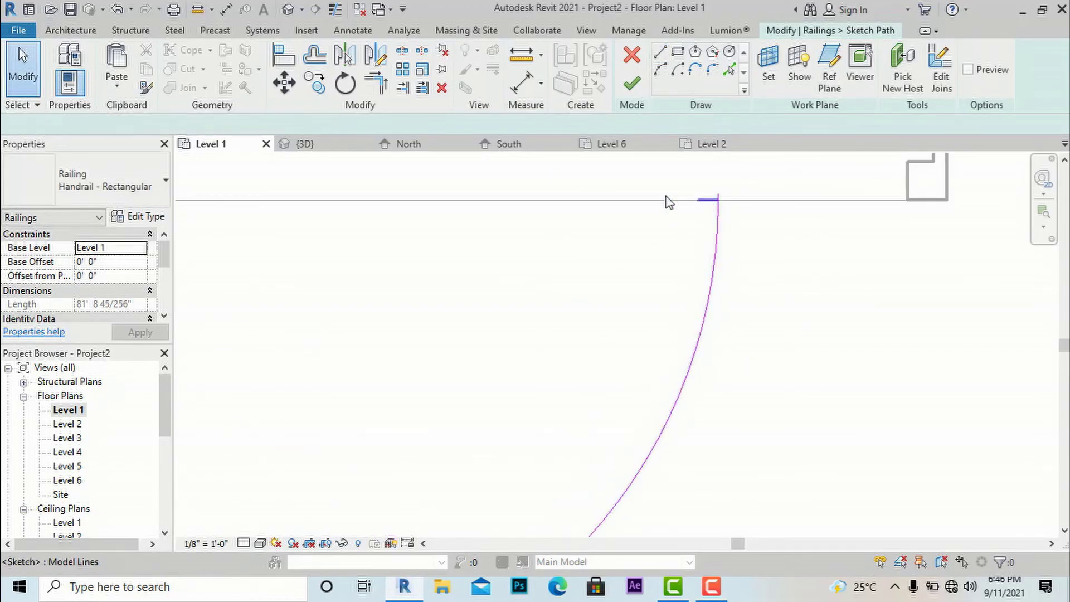
click(719, 206)
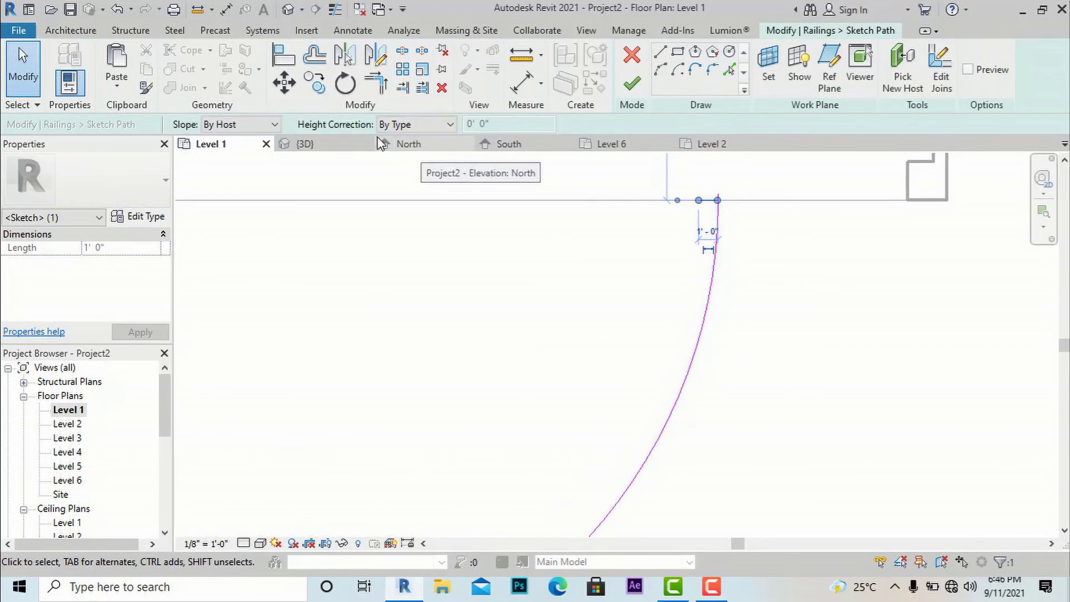
click(276, 125)
click(247, 123)
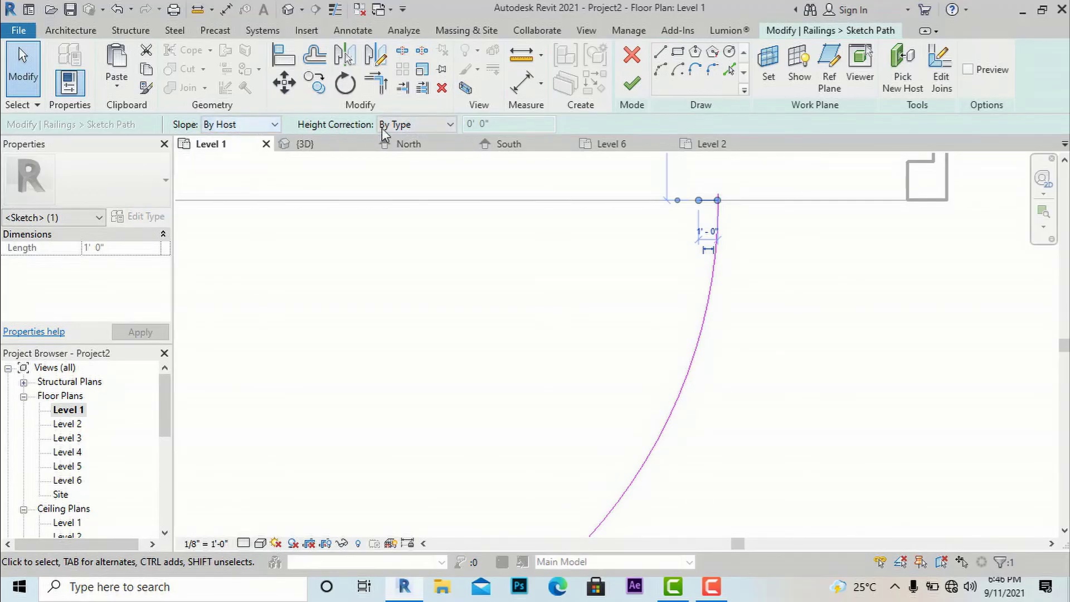
click(415, 127)
click(410, 151)
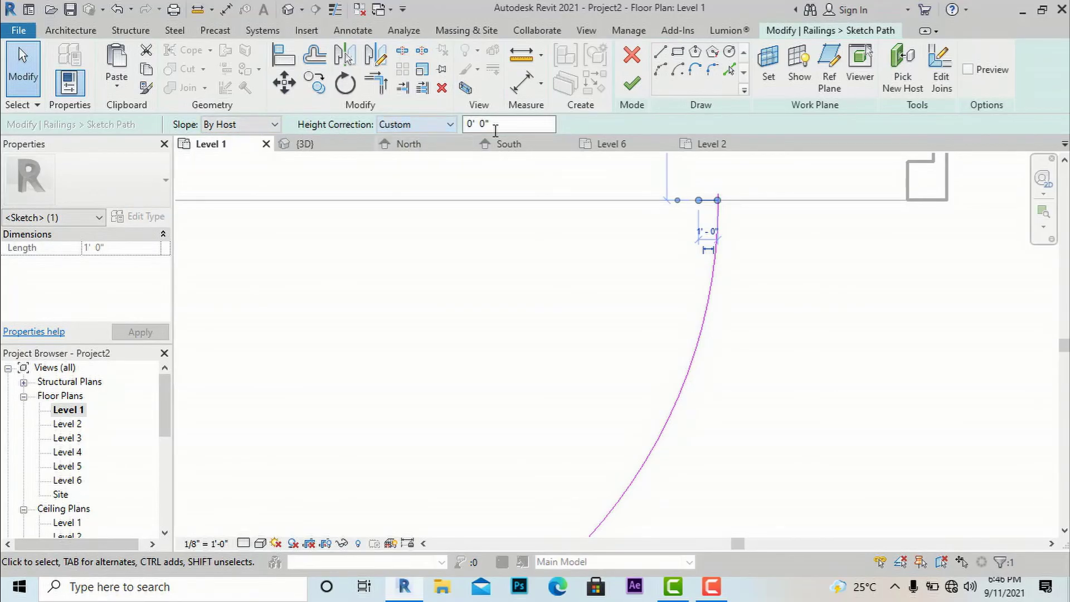
key(Tab)
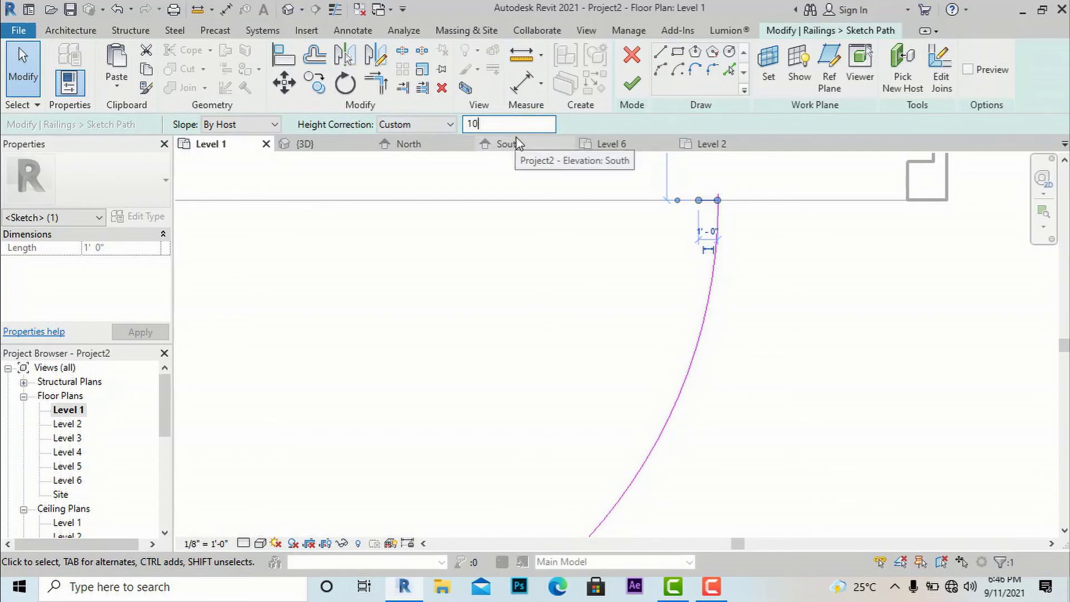
text(10')
Step: Set the inner arc segment's slope to Sloped, finish the railing path and check the railing in the 3D view
click(716, 245)
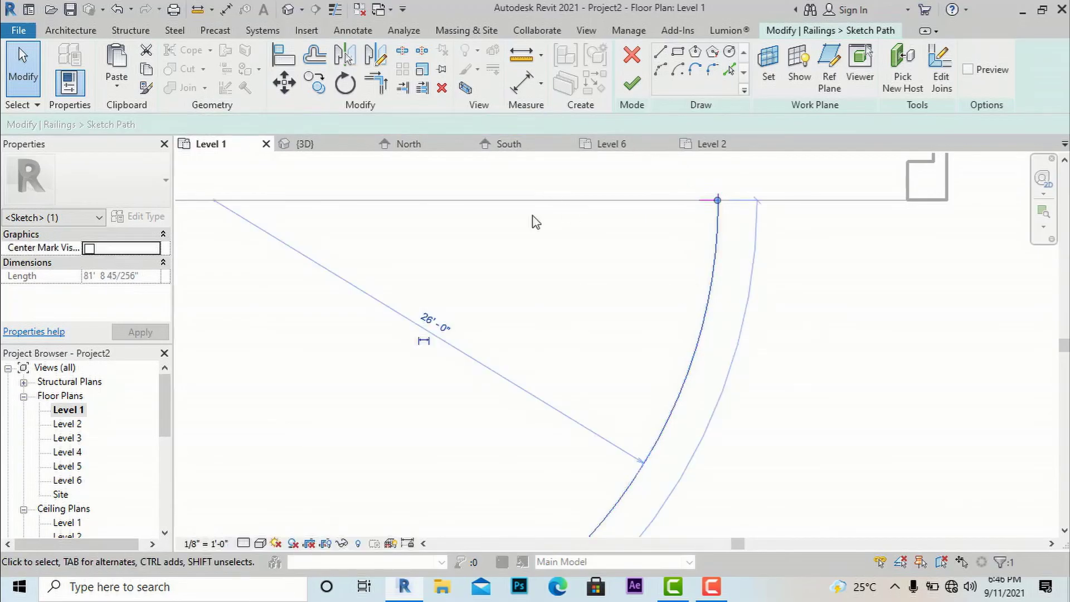
click(233, 125)
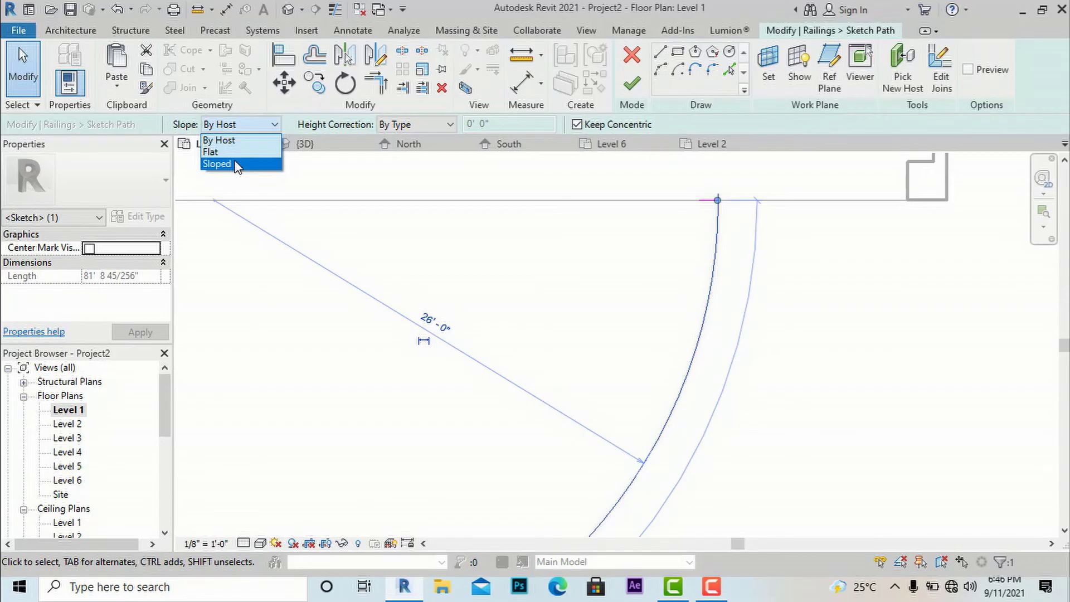
click(237, 165)
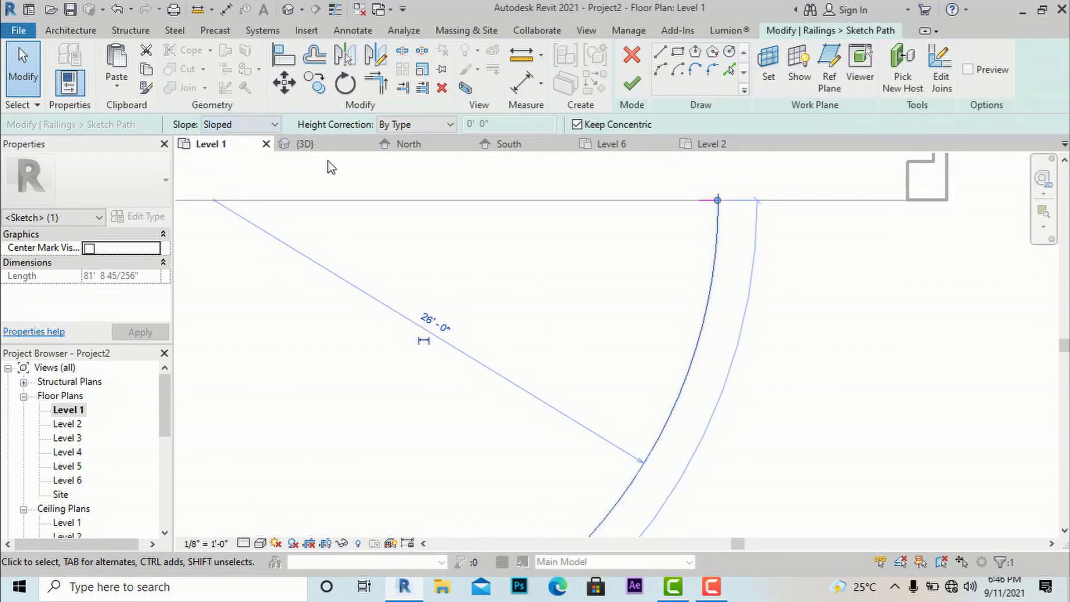
click(633, 89)
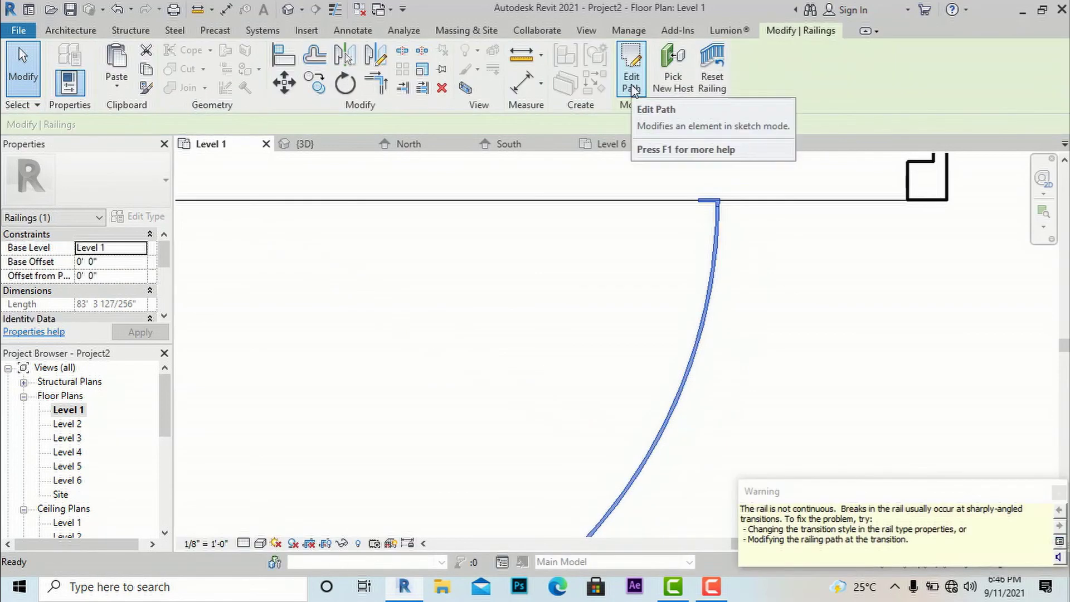
click(586, 30)
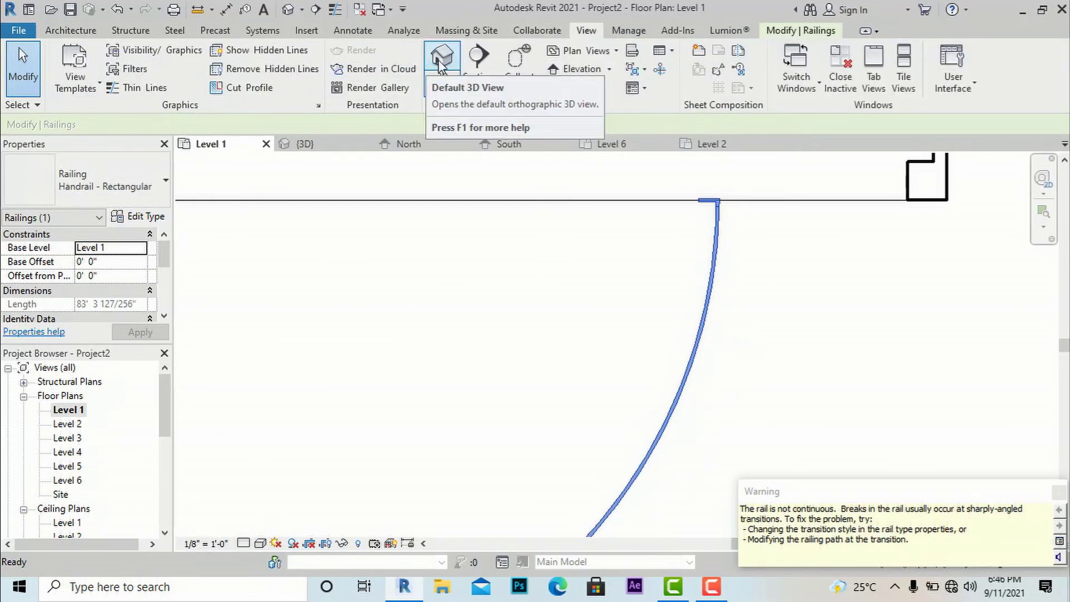
click(442, 60)
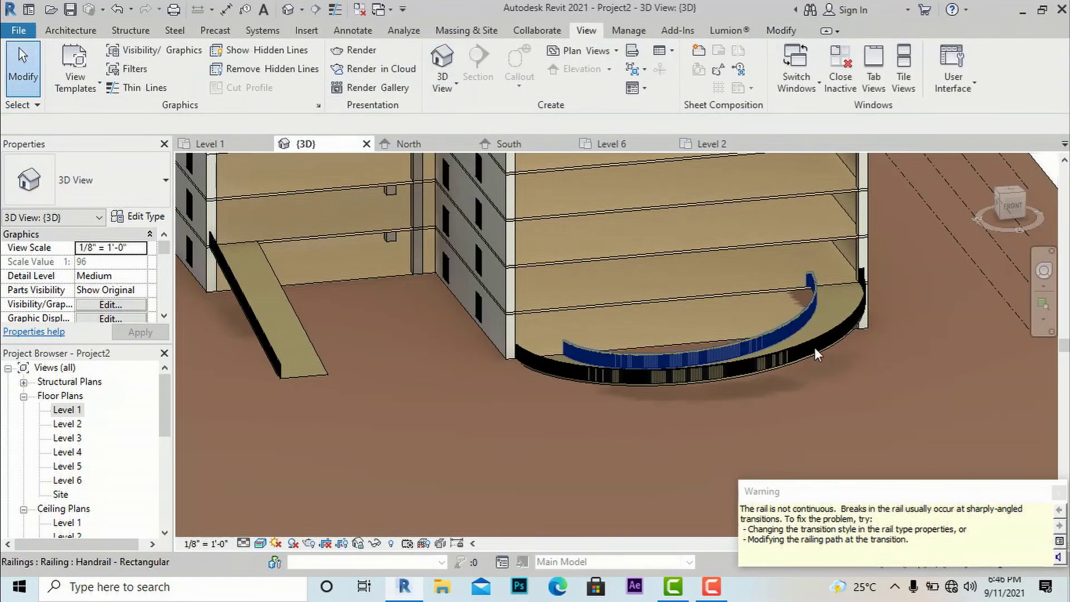
shift+middle_drag(738, 373, 831, 304)
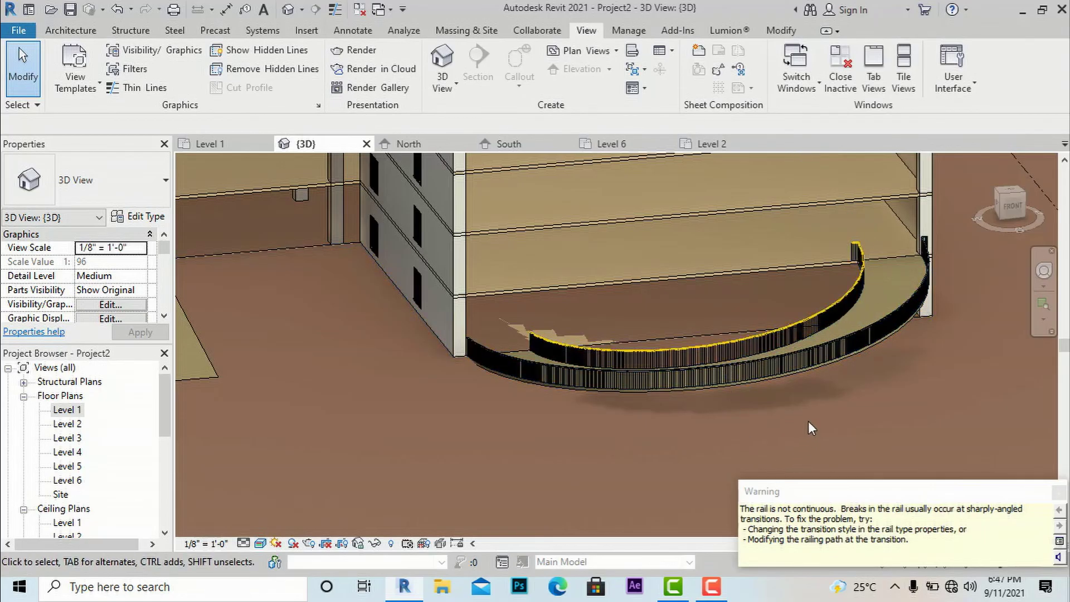
scroll(808, 421, down, 2)
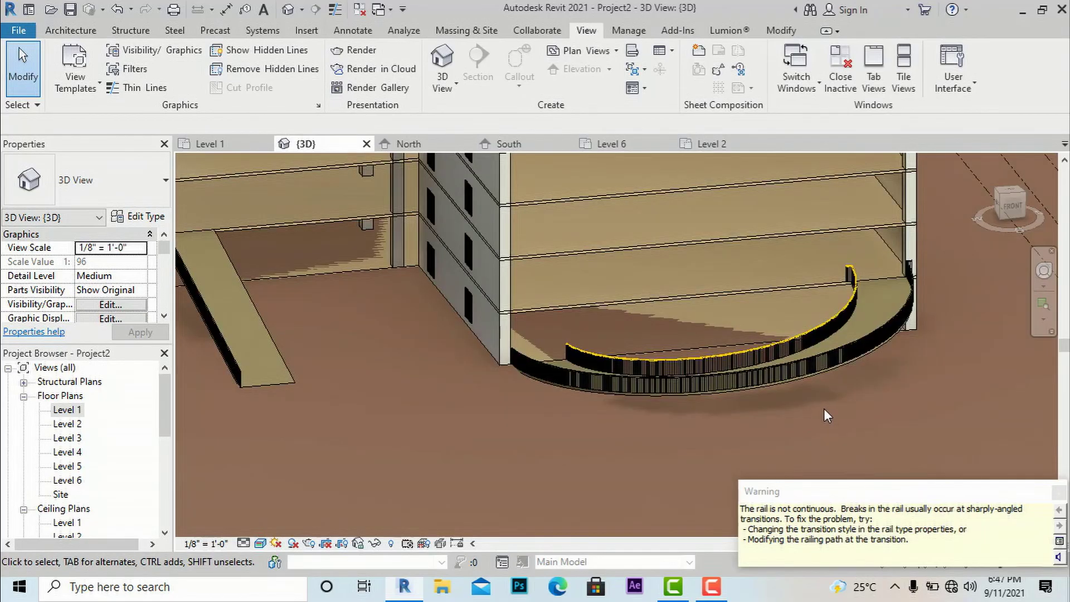
scroll(719, 401, down, 2)
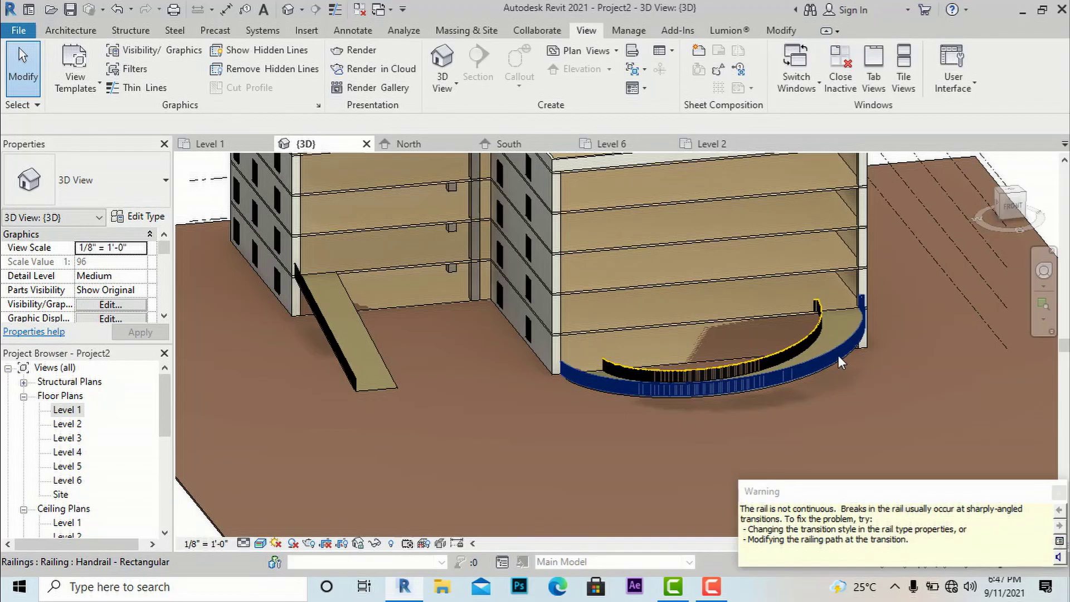
Step: In the Level 1 floor plan, select the curved ramp with its inner and outer railings and copy them to the clipboard
double_click(71, 411)
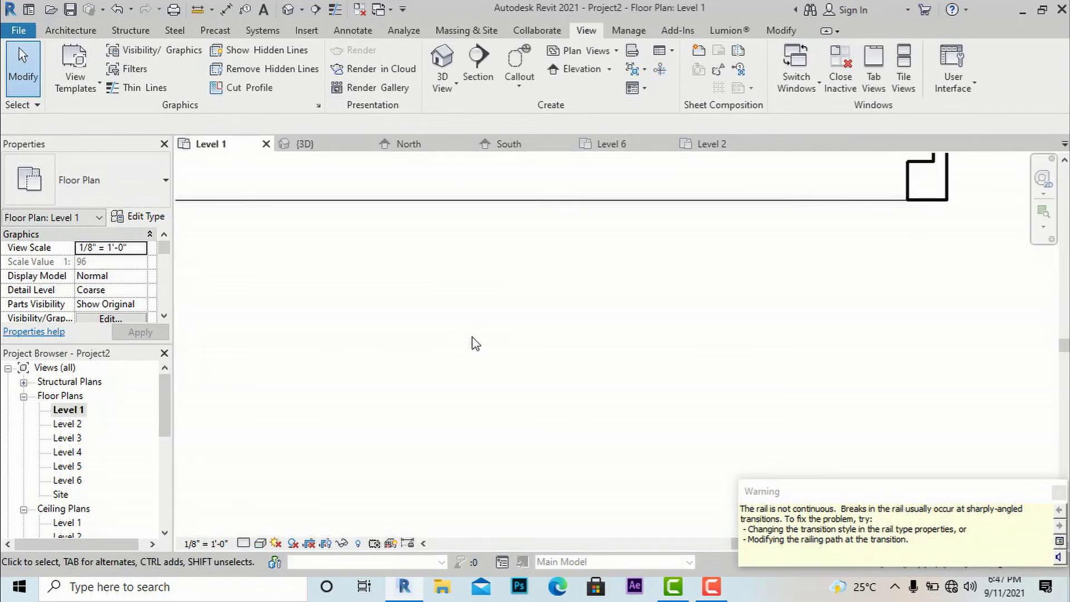
scroll(578, 354, down, 4)
drag(478, 494, 404, 405)
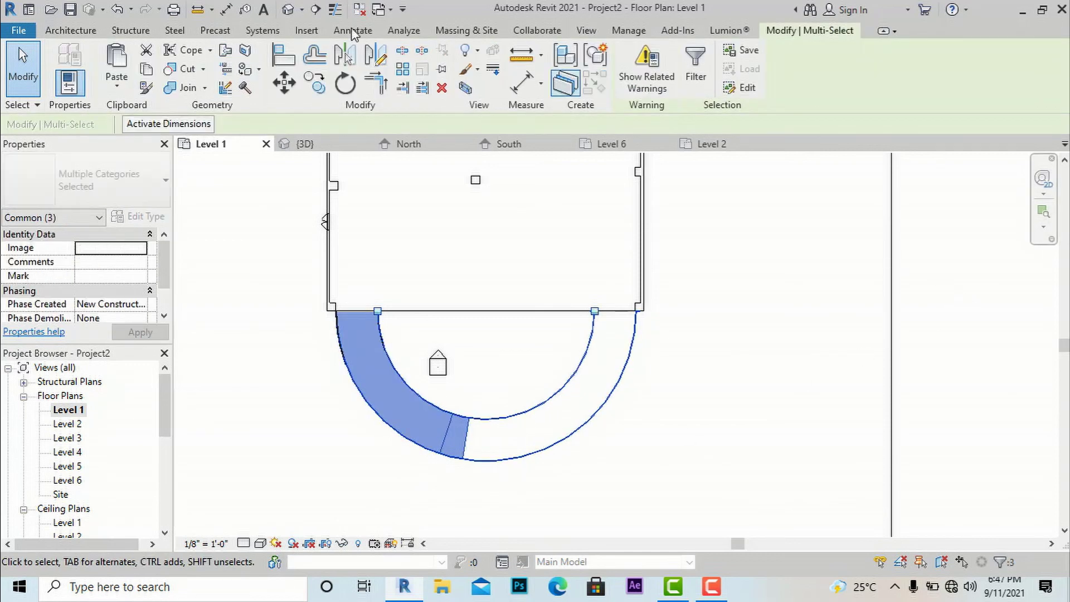
click(146, 71)
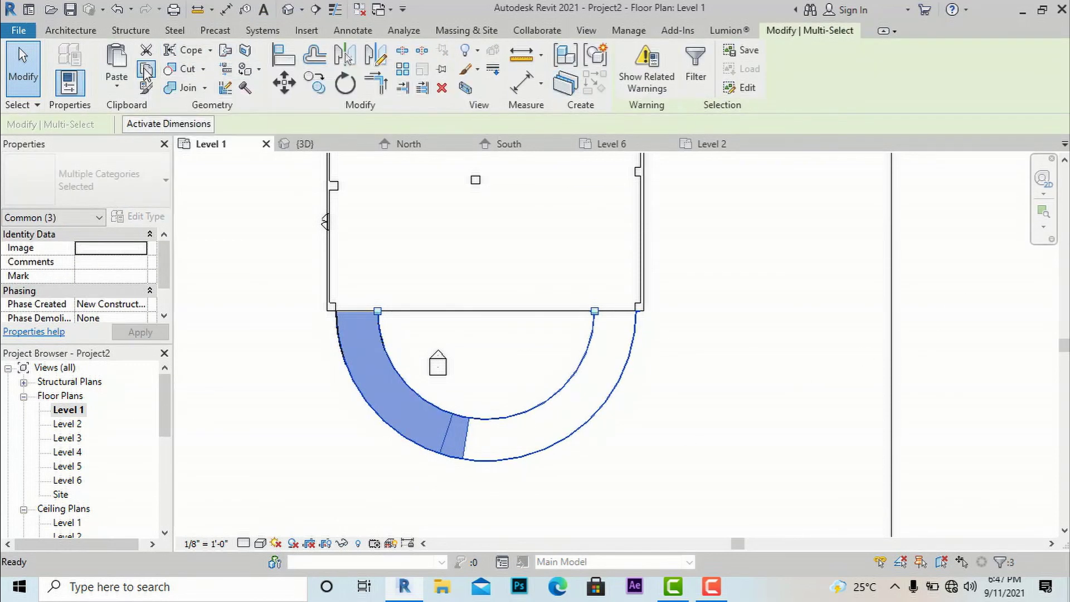
Step: Paste the curved ramp and railings aligned to Levels 2 through 5 and show the whole building in the 3D view
click(116, 84)
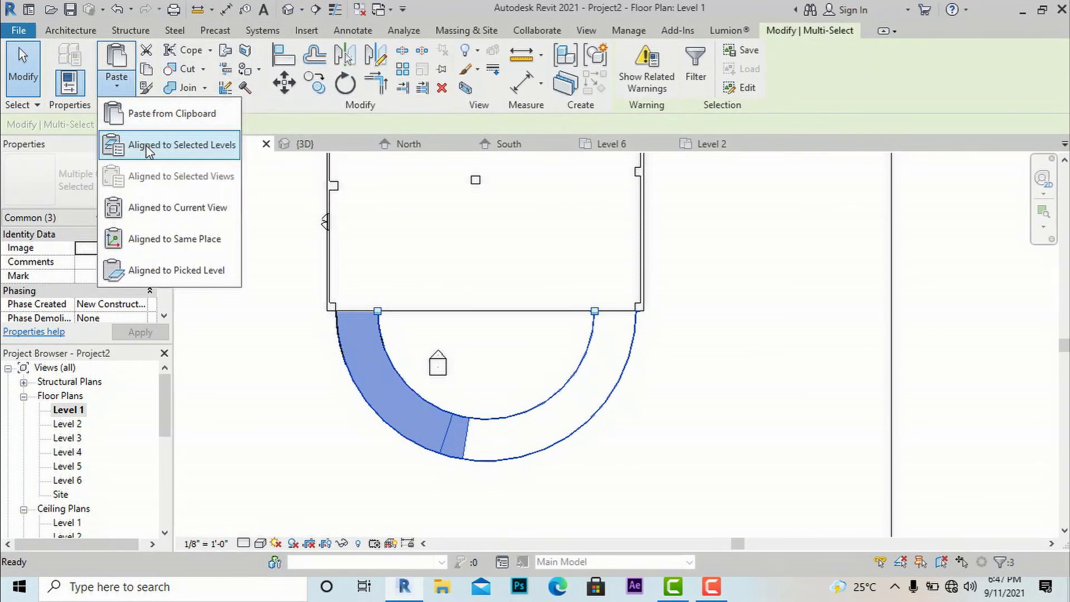
click(149, 144)
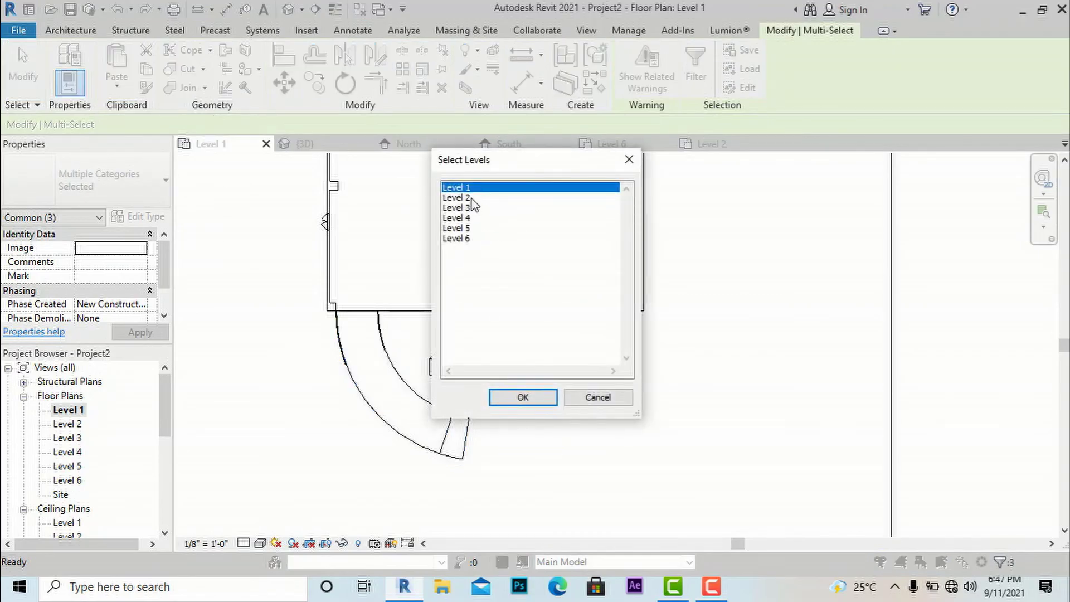
click(469, 198)
shift+click(467, 208)
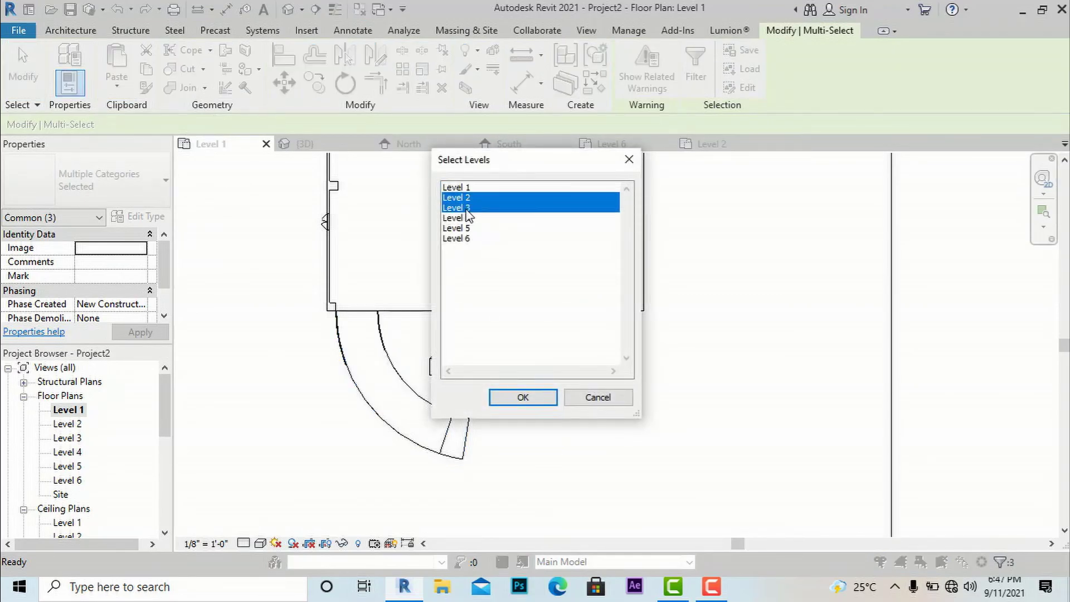
click(467, 219)
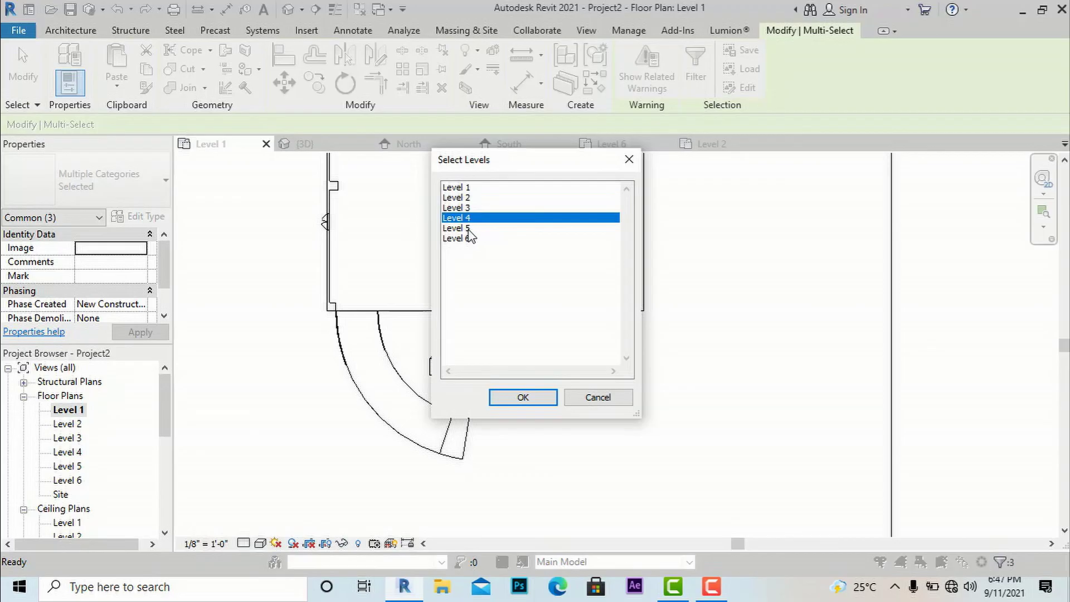
drag(468, 228, 470, 238)
click(523, 397)
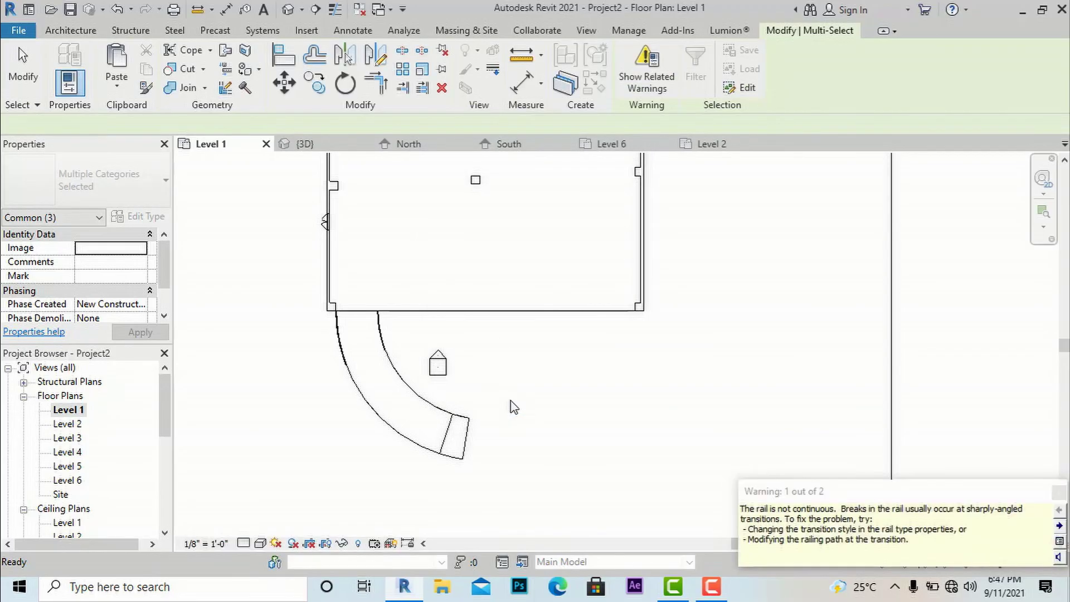
click(587, 30)
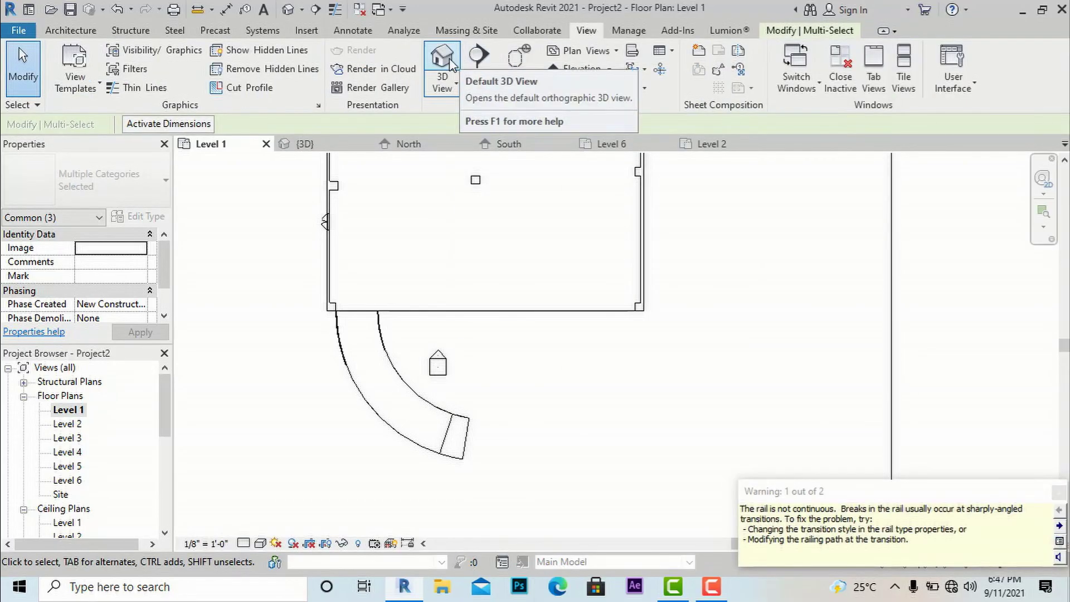
click(449, 62)
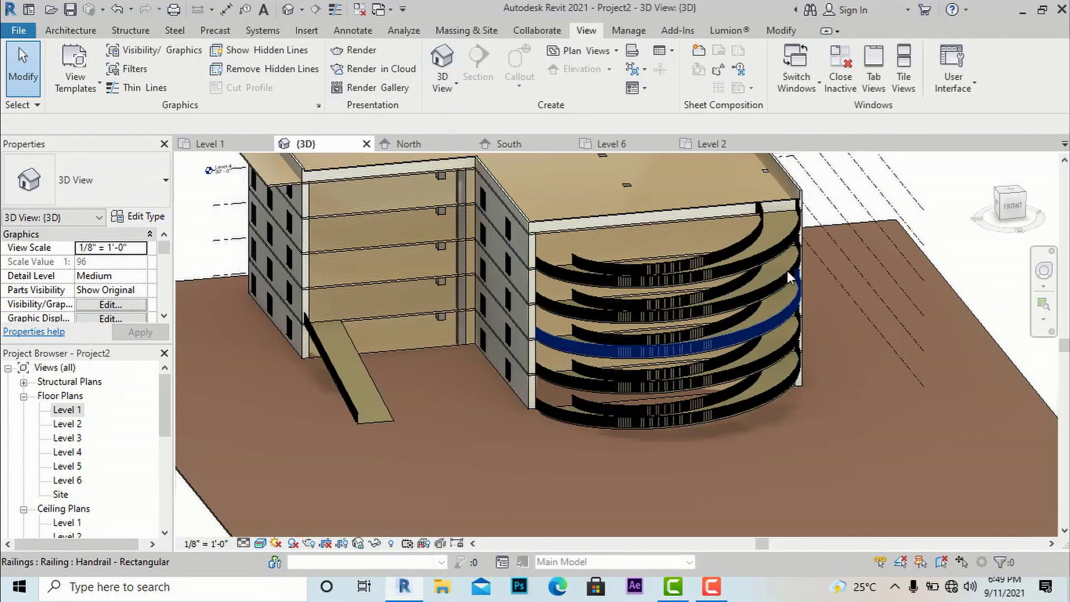
scroll(780, 255, down, 5)
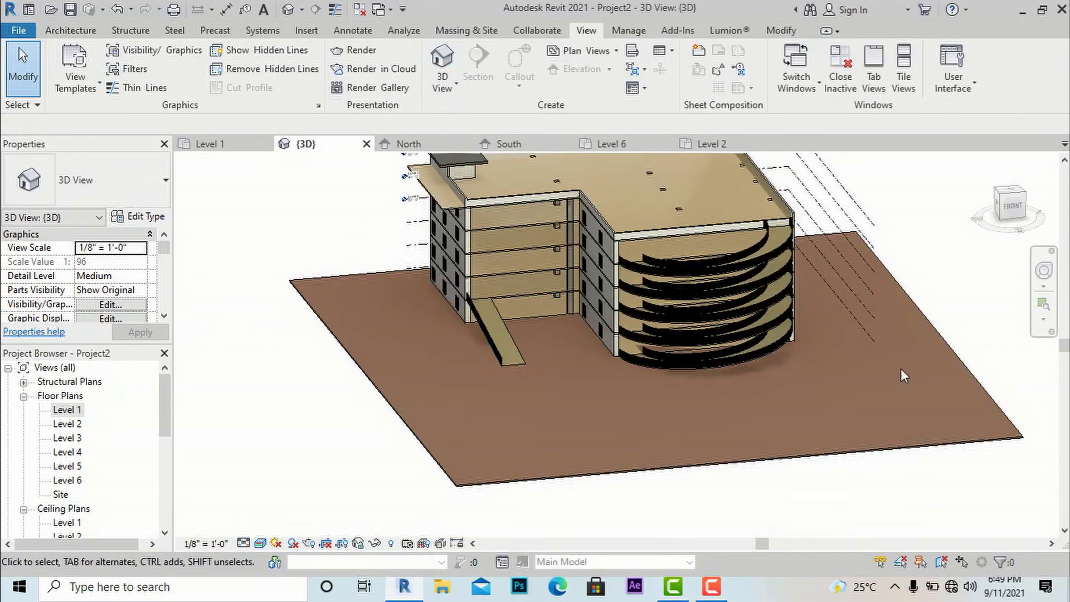